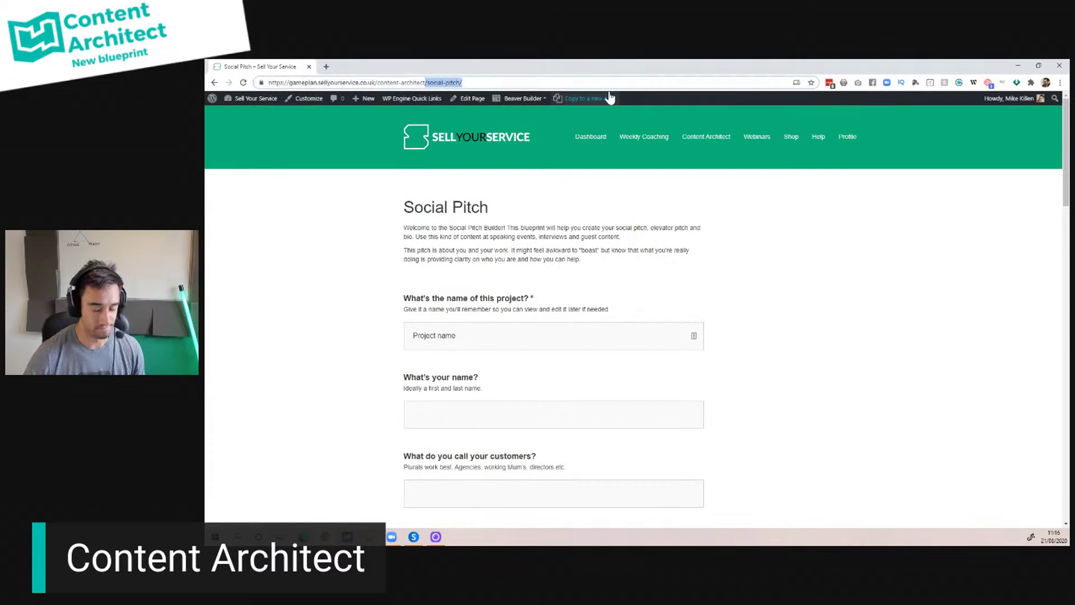
Load the PROJECT-PROPOSAL blueprint page, then paste the Better Proposals address into a new tab
key("BackSpace")
type("PROJECT-PROPOSAL")
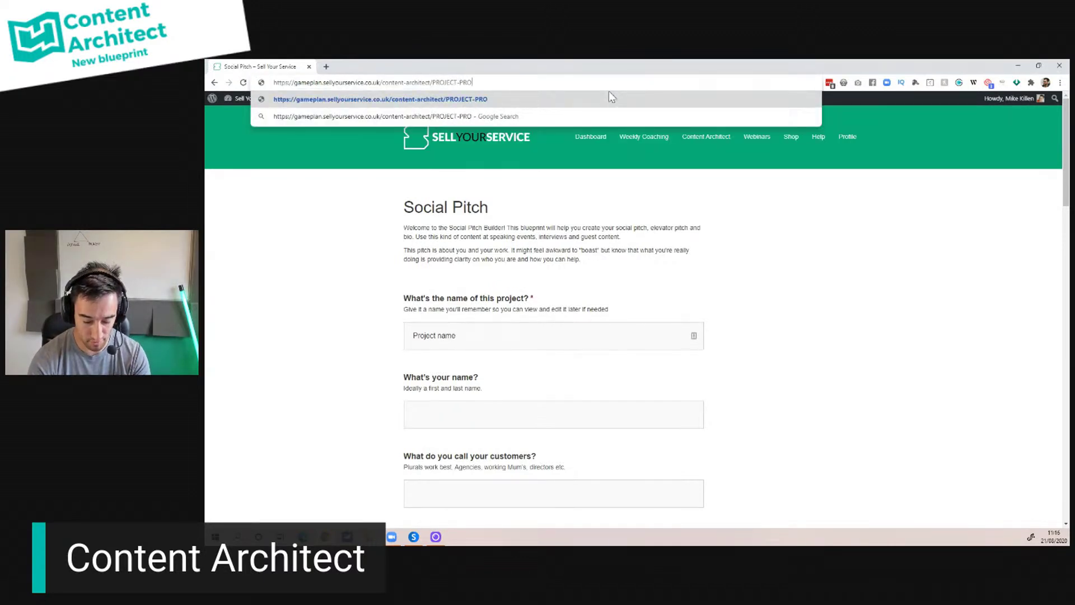
key("Return")
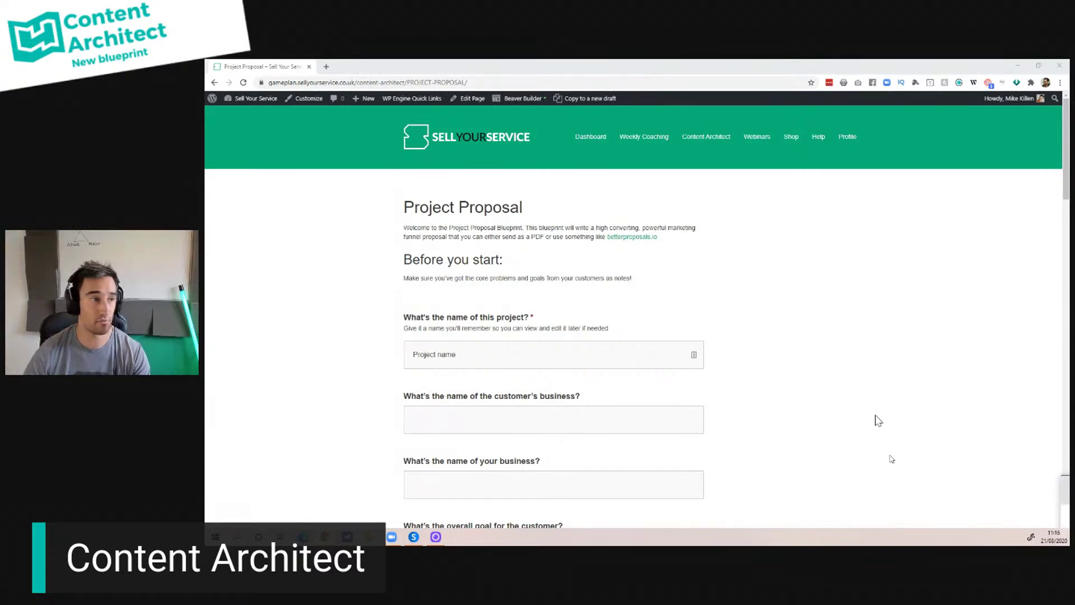
key("ctrl+t")
type("https://betterproposals.")
Replace the pasted address with a Google search for 'BETTER PROposals marketing funnel'
key("ctrl+a")
type("BETTER PRO")
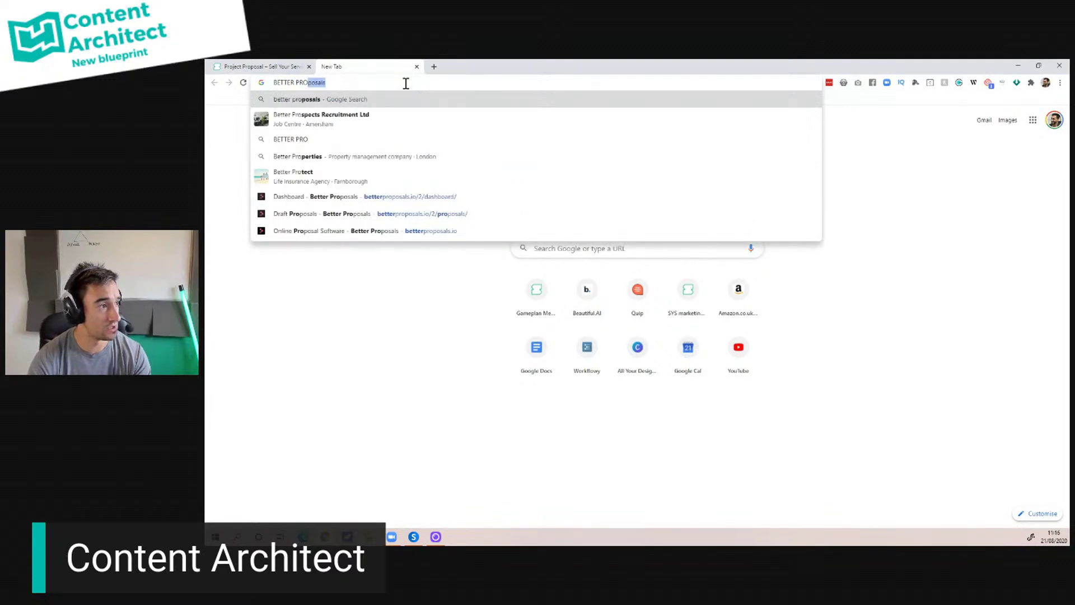
type("posals ")
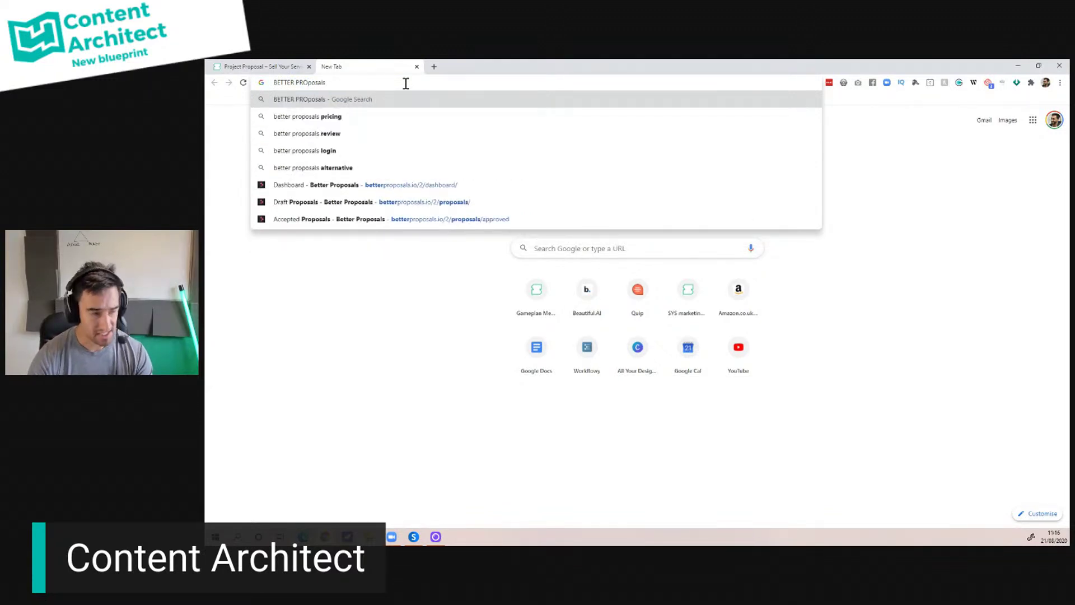
type("marketing funnel")
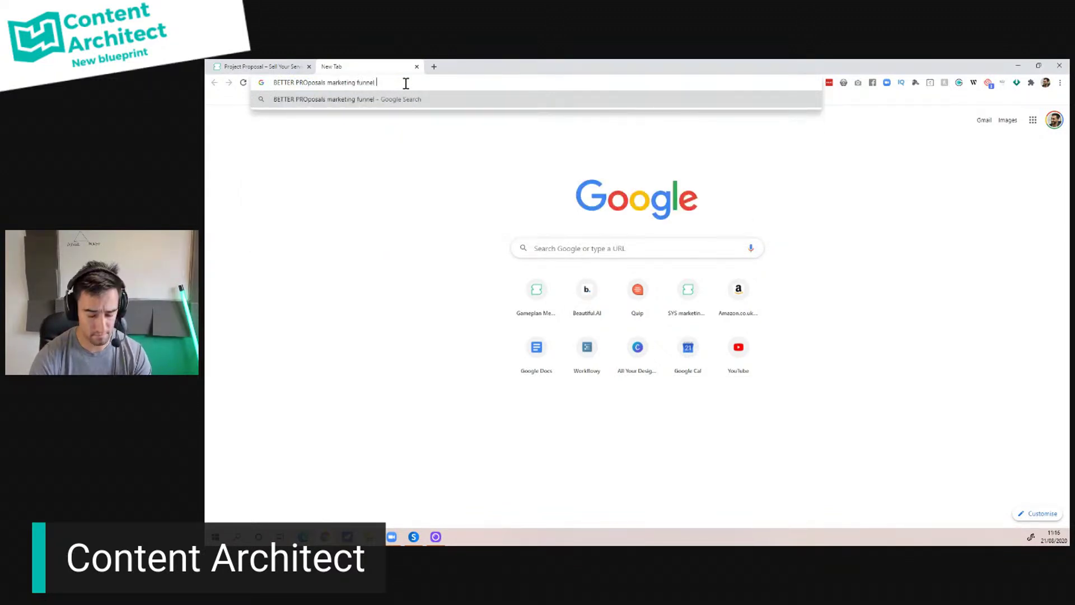
key("Return")
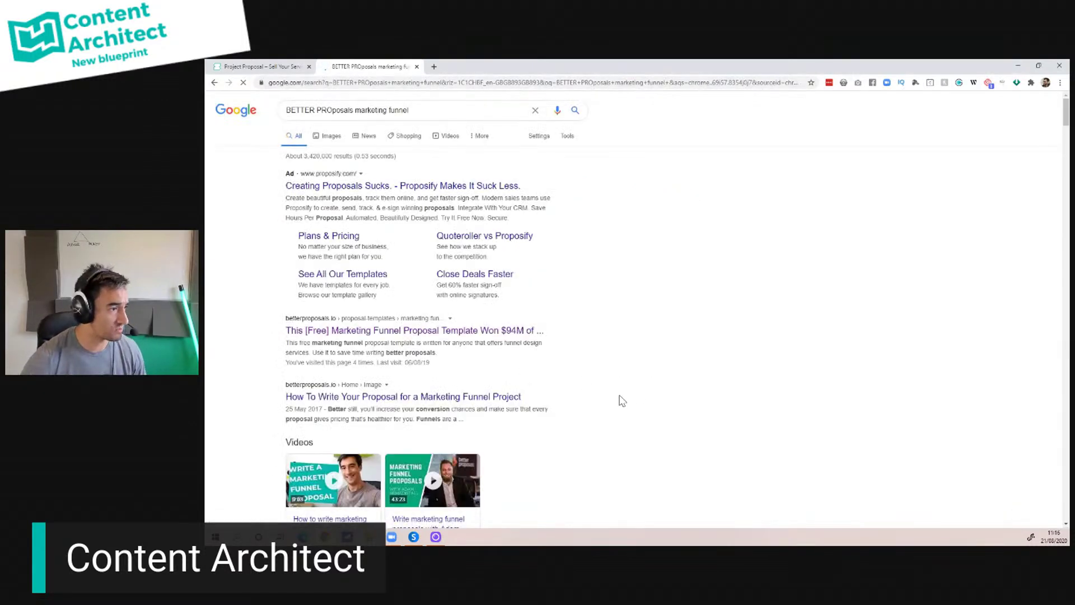
Open the free Marketing Funnel Proposal Template page and highlight its $94,000,000 figure
left_click(435, 334)
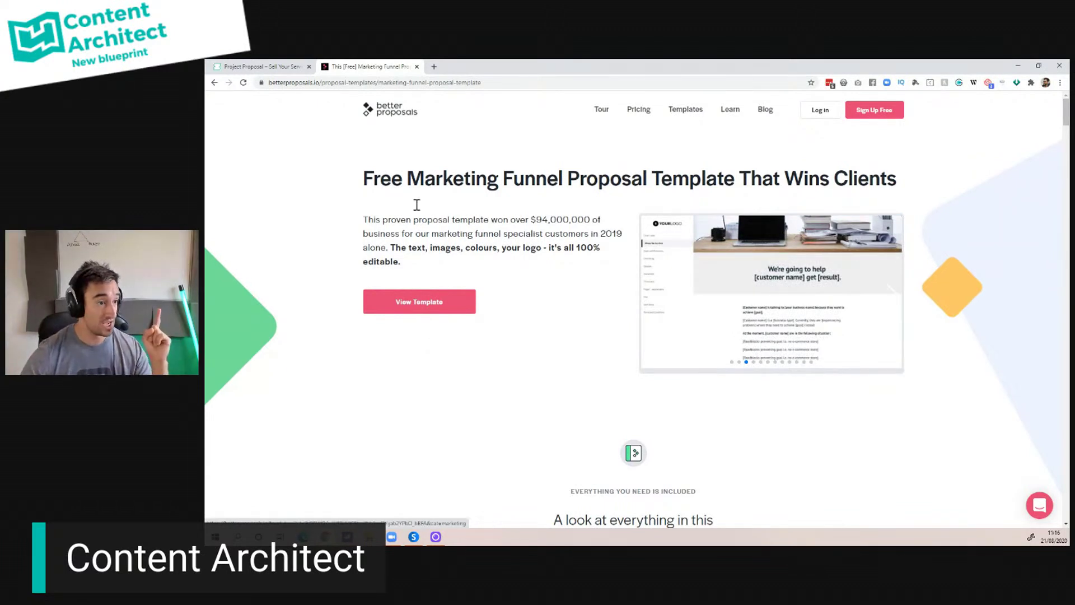
left_click_drag(540, 221, 572, 220)
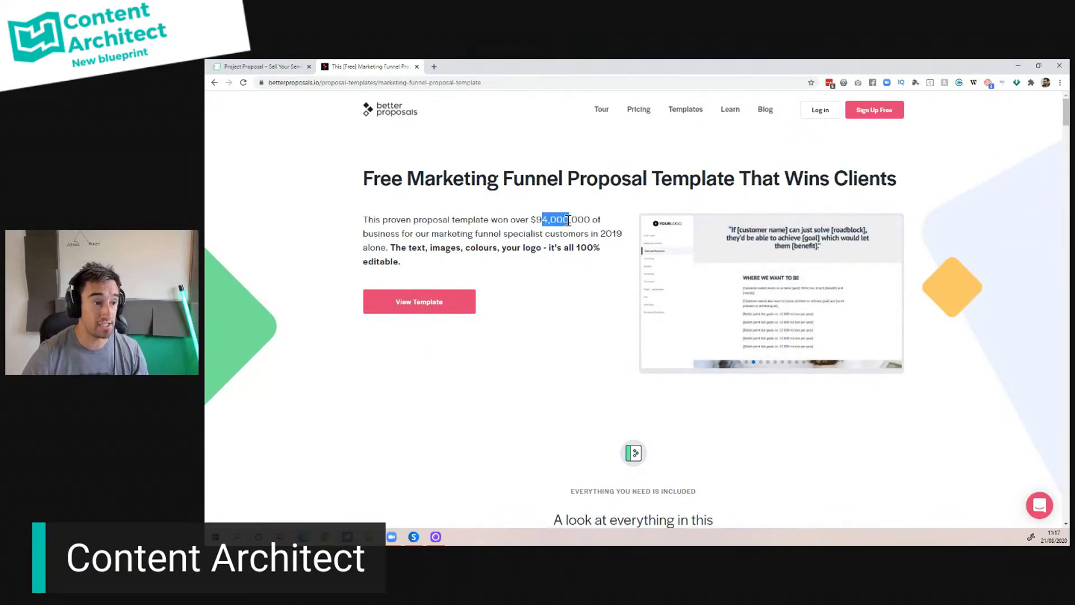
left_click(574, 323)
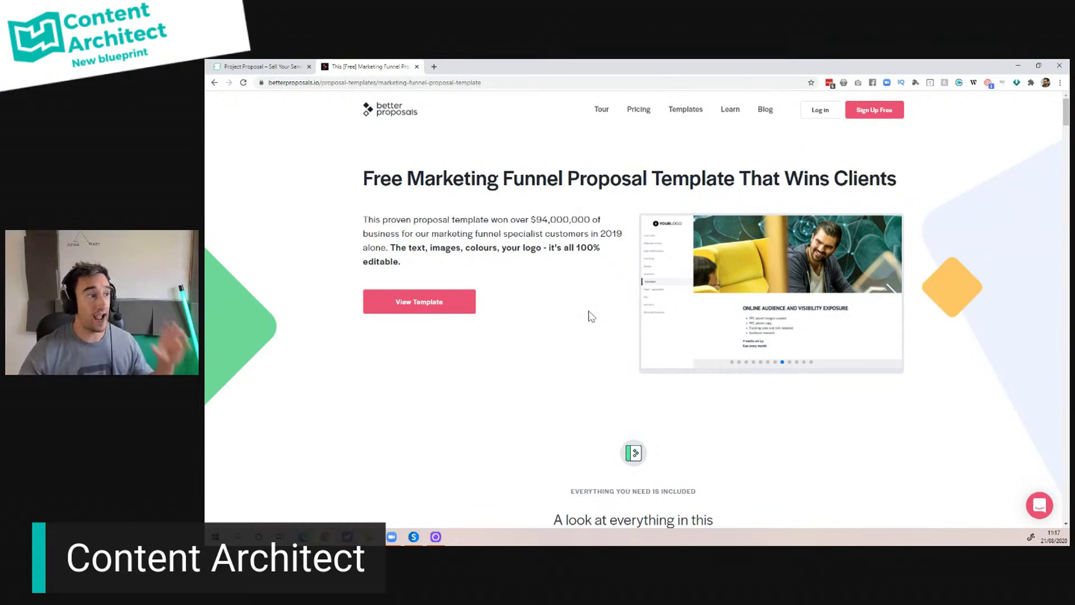
Copy the template page's web address and return to the Project Proposal form's project name field
left_click(249, 66)
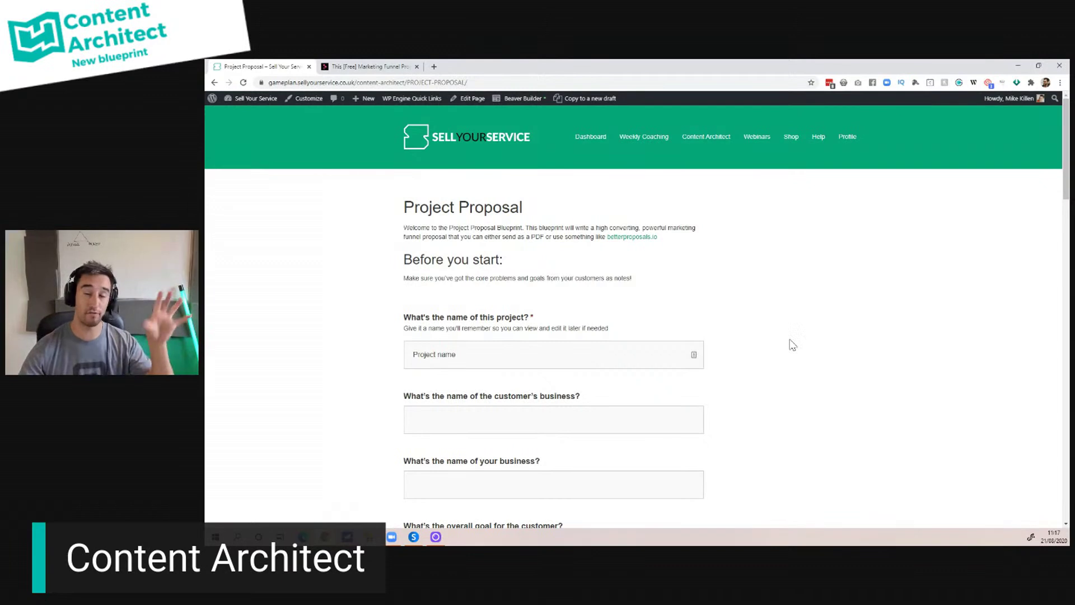
left_click(370, 66)
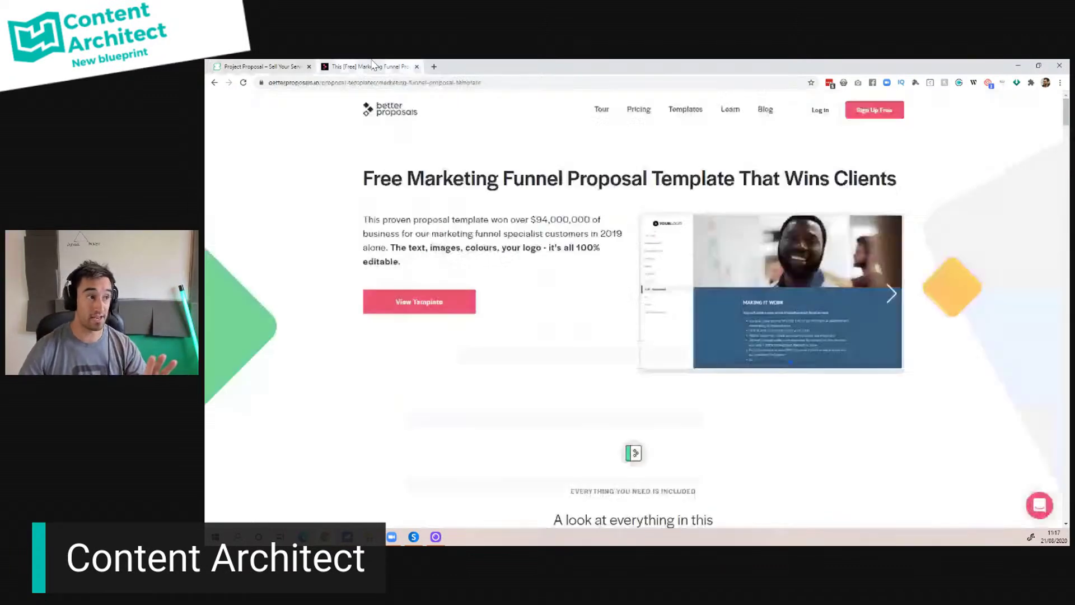
left_click(449, 82)
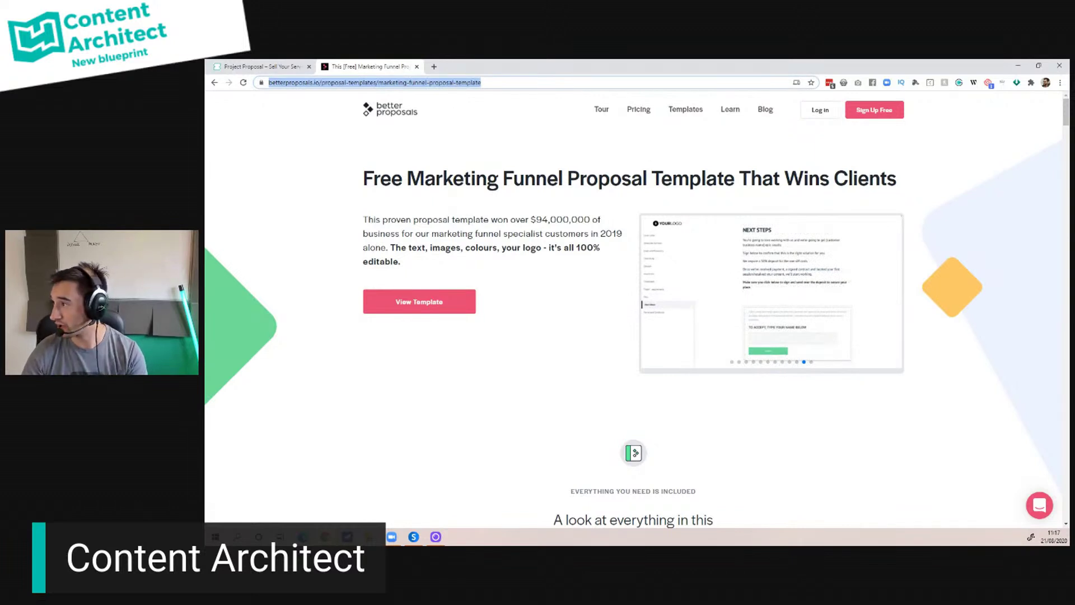
key("alt+Tab")
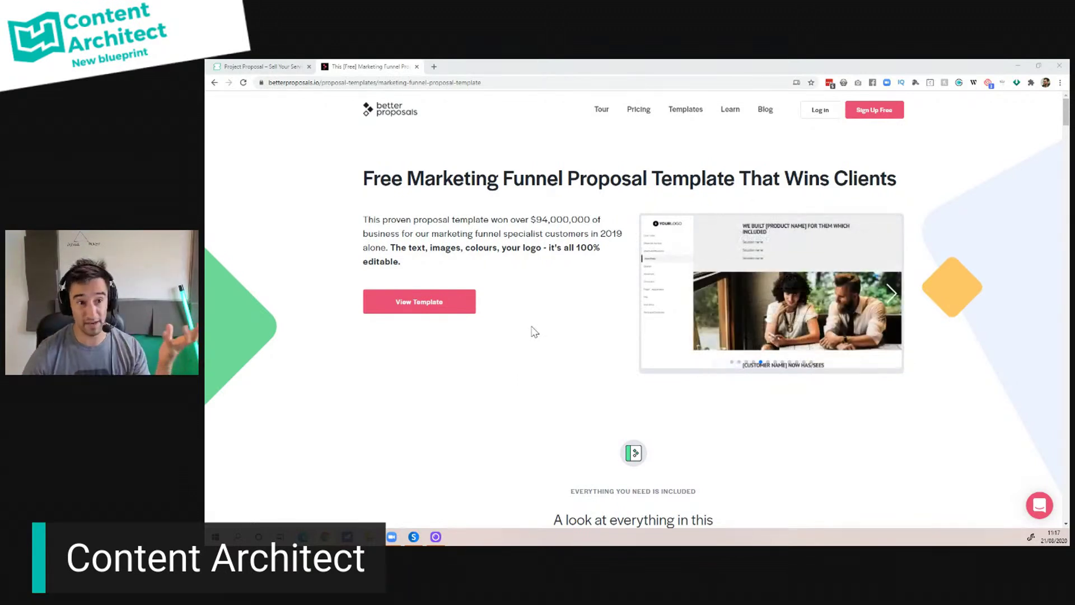
left_click(293, 65)
left_click(531, 350)
Enter 'BiP Finance' as the project name, correcting the typo
scroll(616, 336, "down", 2)
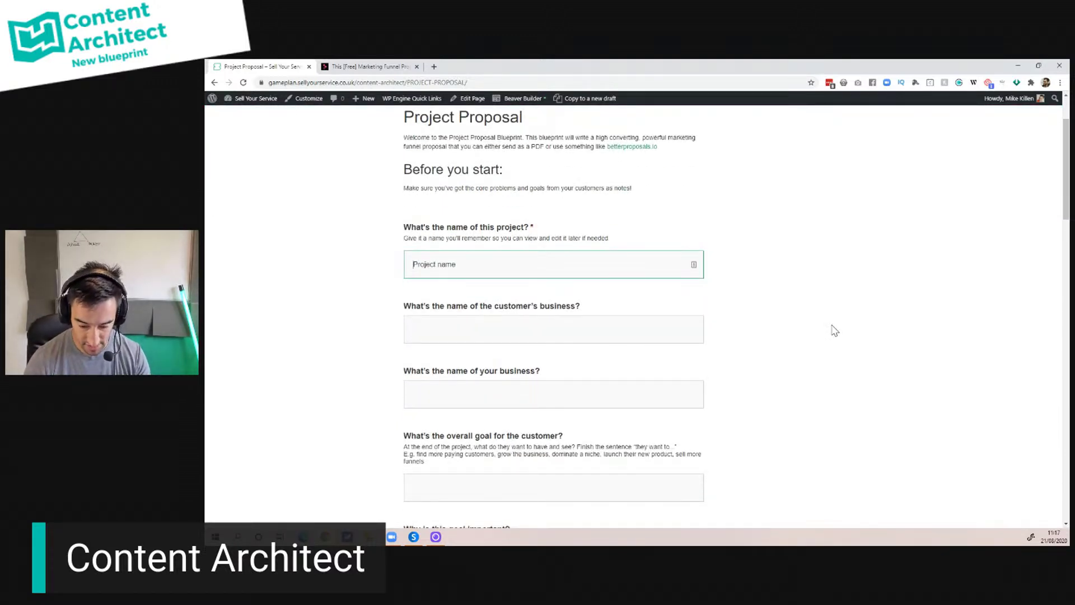
type("R")
type("iP Frame")
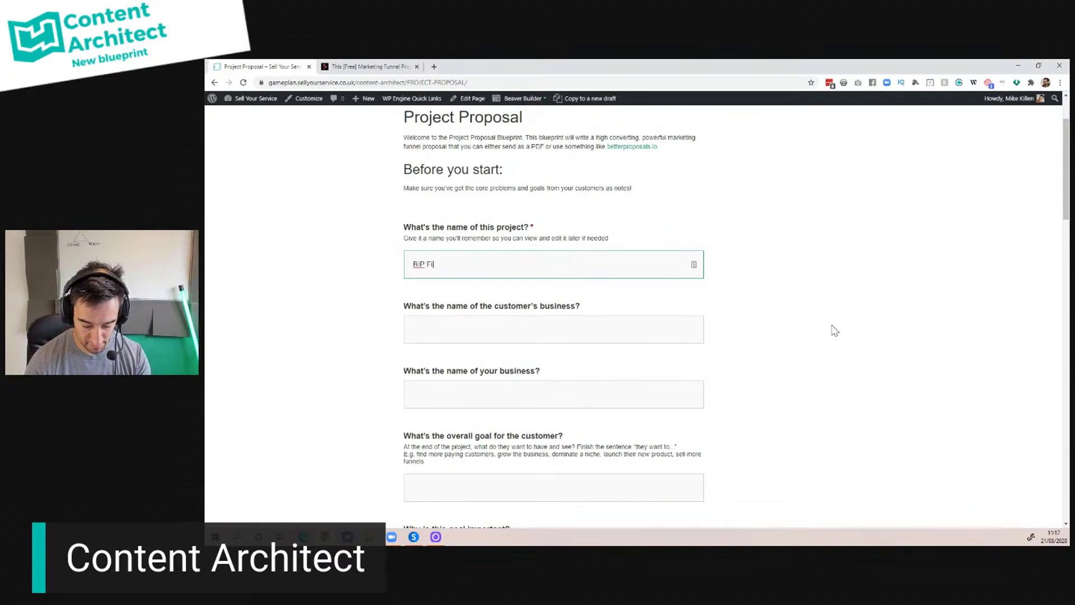
key("BackSpace")
key("BackSpace")
key("BackSpace")
key("BackSpace")
key("BackSpace")
key("BackSpace")
type("Finance")
key("Tab")
Enter 'BiP Finance' as the customer's business and move to the your-business field
type("BiP Finacne")
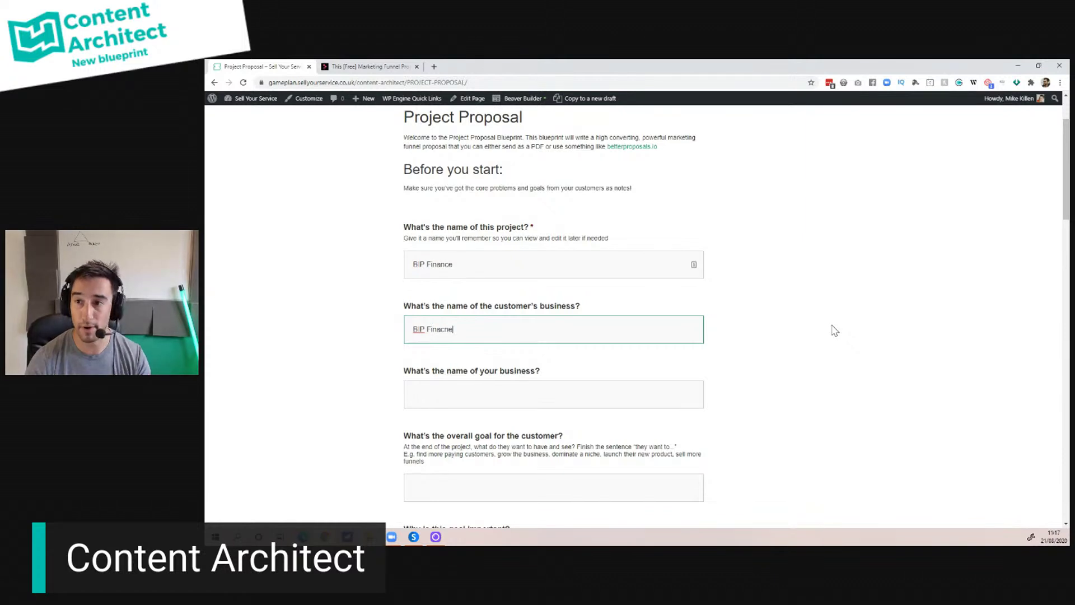
key("BackSpace")
key("BackSpace")
type("nce")
key("Tab")
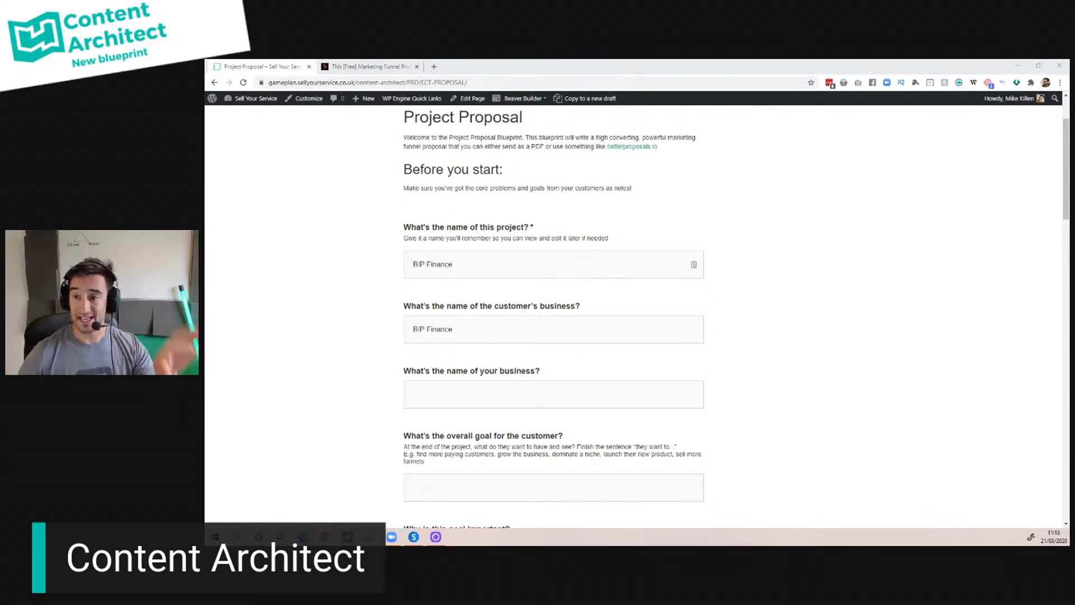
scroll(505, 335, "down", 3)
scroll(505, 334, "down", 20)
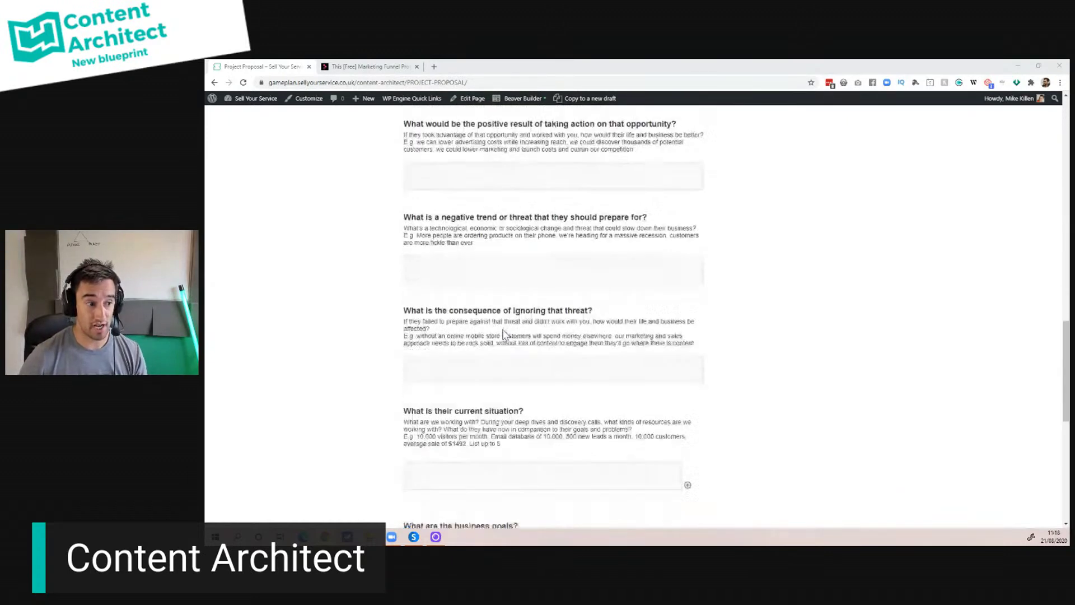
left_click(624, 364)
scroll(622, 279, "up", 20)
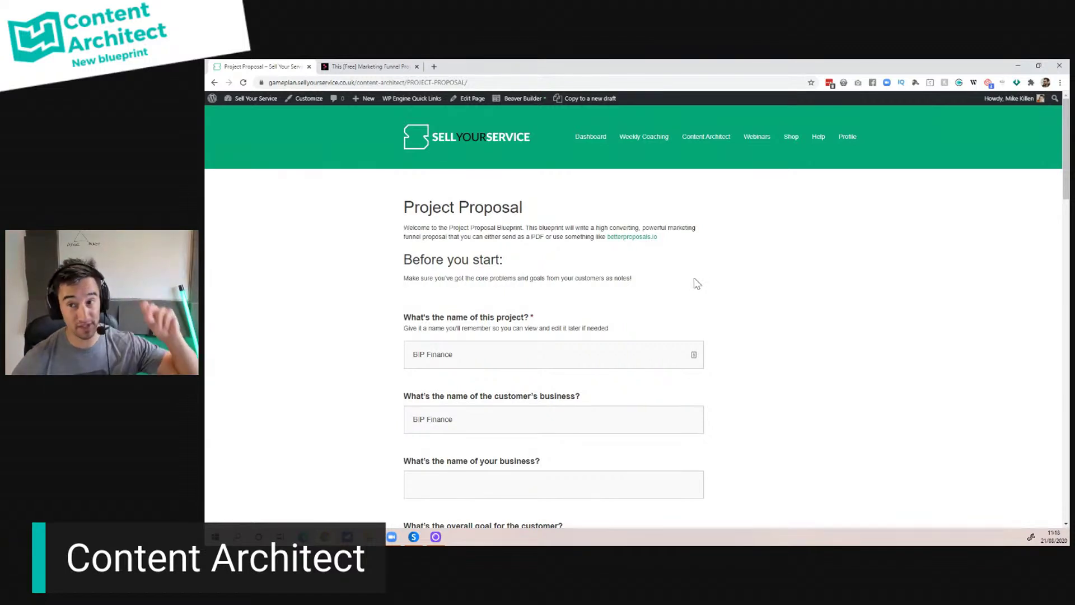
scroll(697, 283, "down", 3)
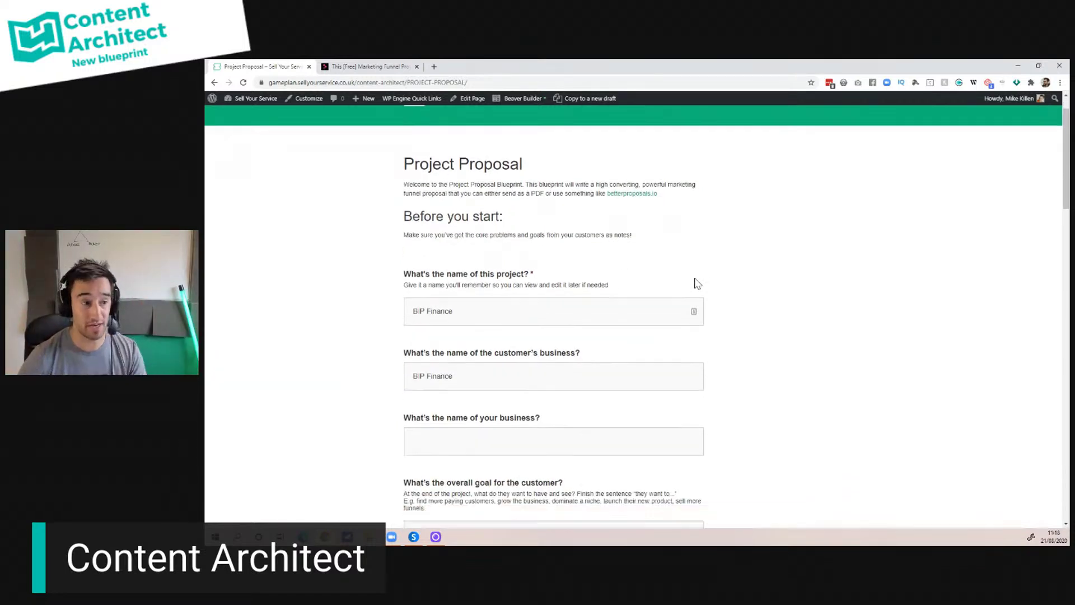
left_click(562, 356)
Enter 'Sell Your Service' as your business and 'acquire more customers' as the overall goal
type("Sell Your Ser")
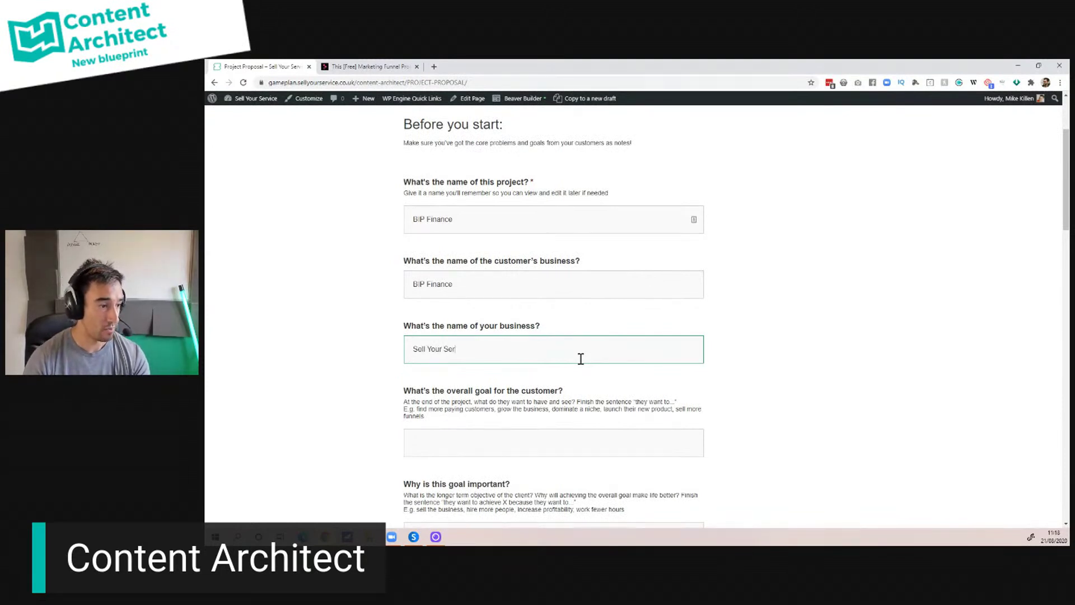
type("vice")
key("Tab")
scroll(581, 359, "down", 3)
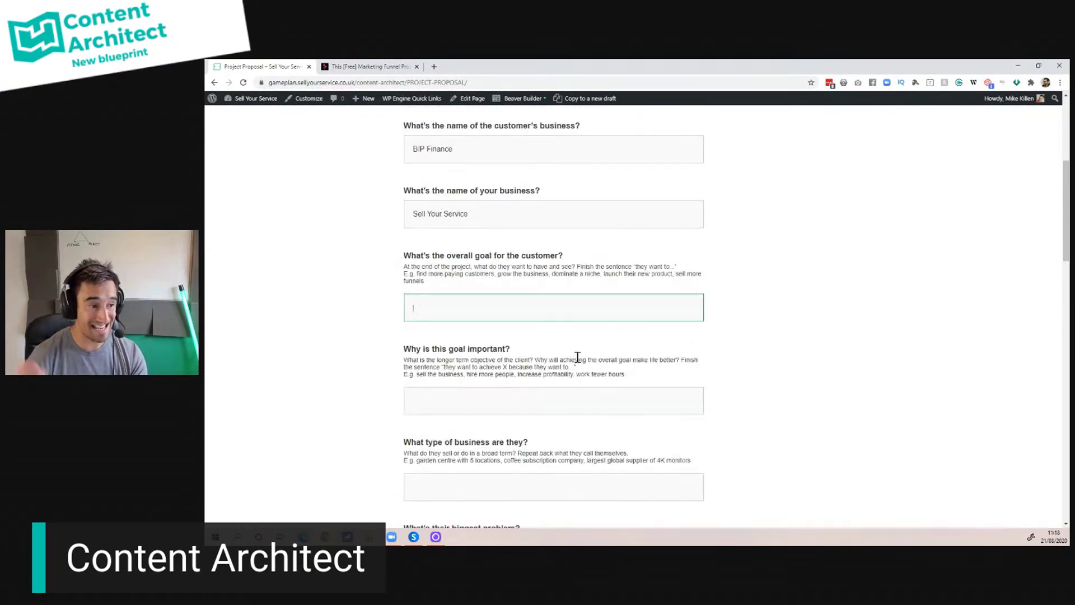
type("acqu")
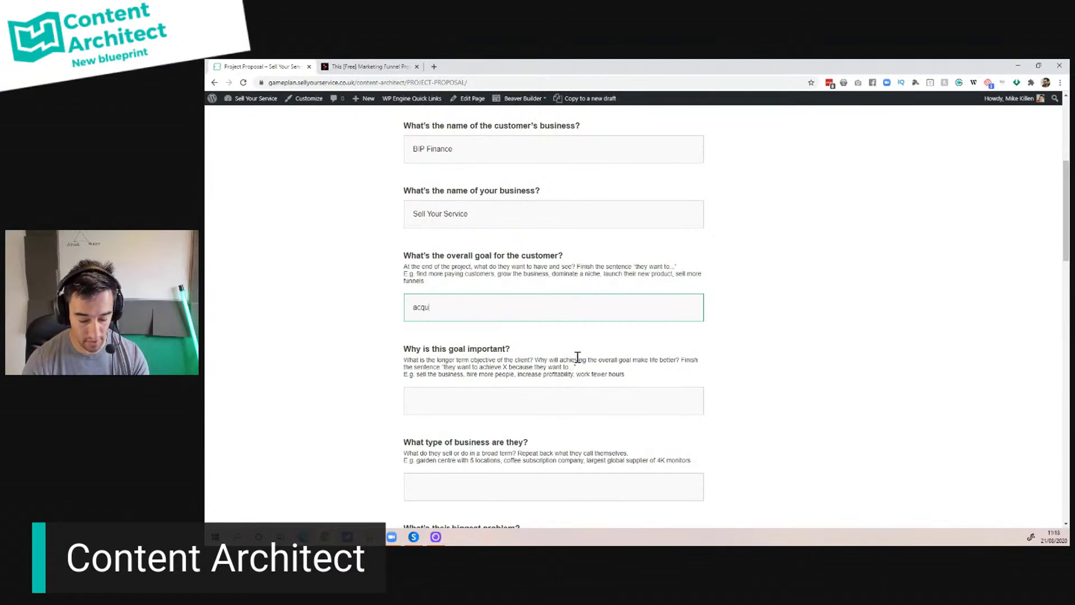
type("ire more customers")
key("Tab")
scroll(578, 357, "down", 2)
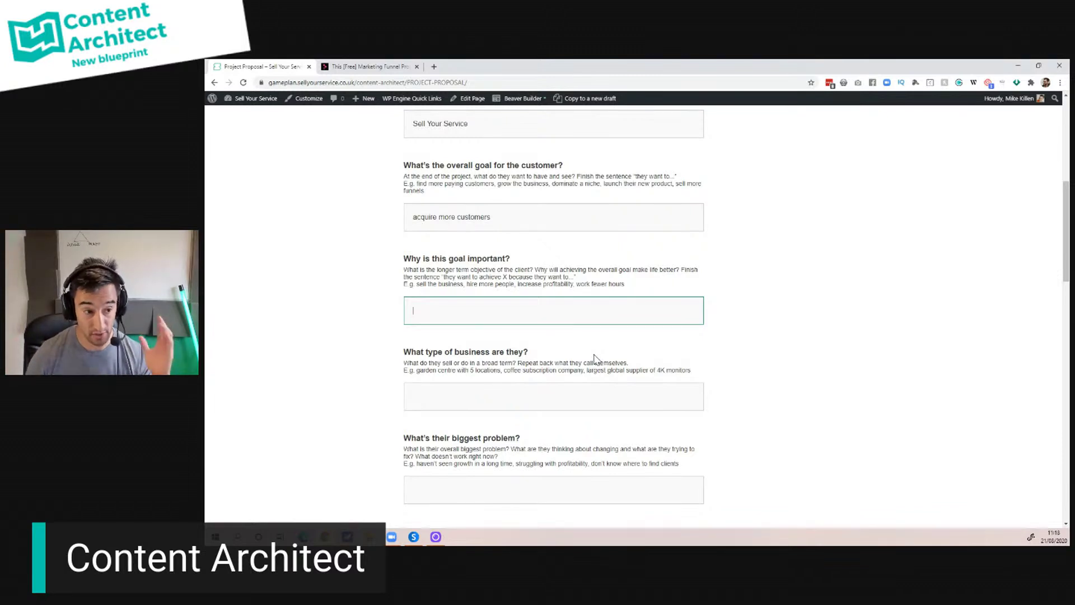
Give 'scale and expand the business' as why it matters and 'financial app' as business type
type("s")
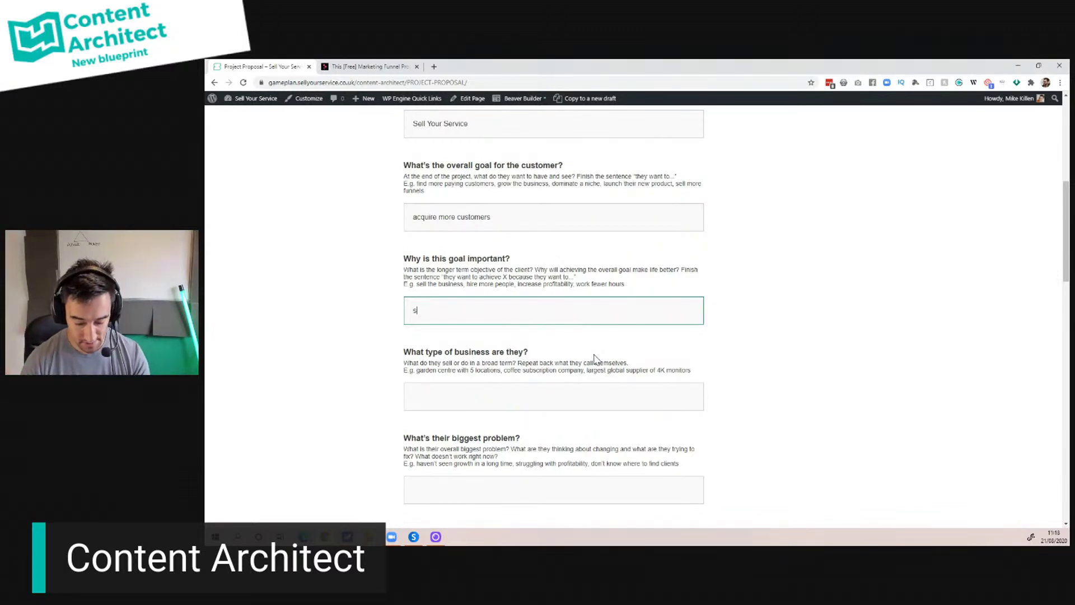
type("cale and expand the business")
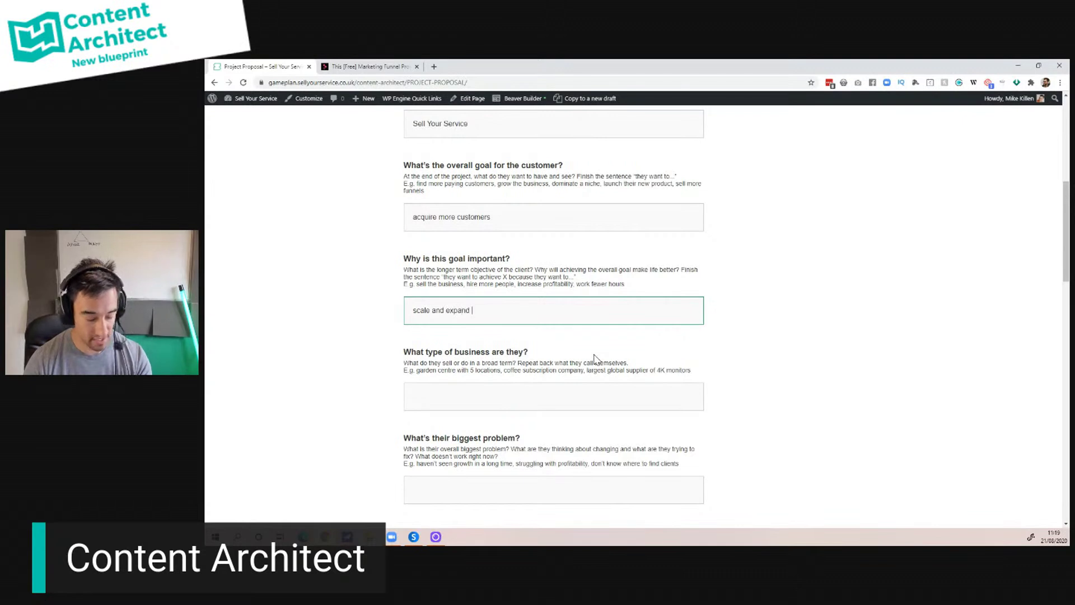
key("Tab")
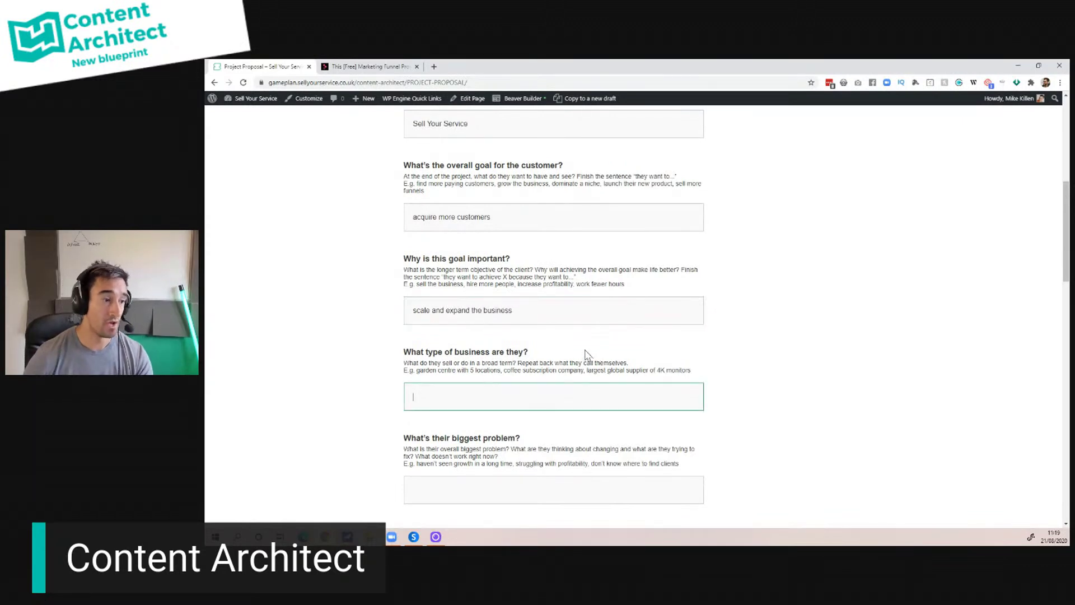
scroll(716, 320, "down", 1)
scroll(720, 325, "down", 1)
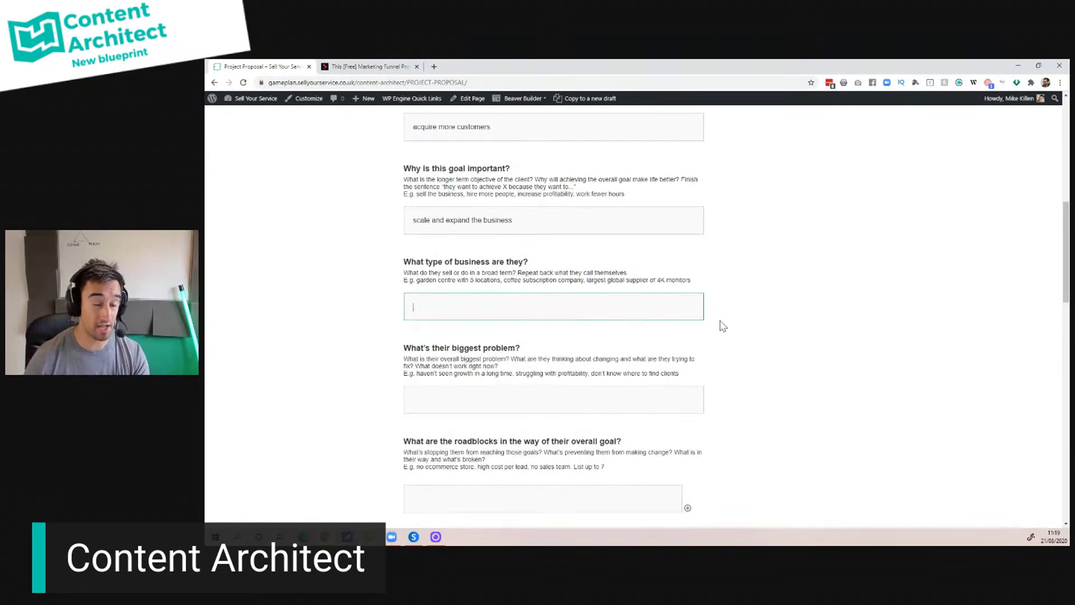
type("financial app")
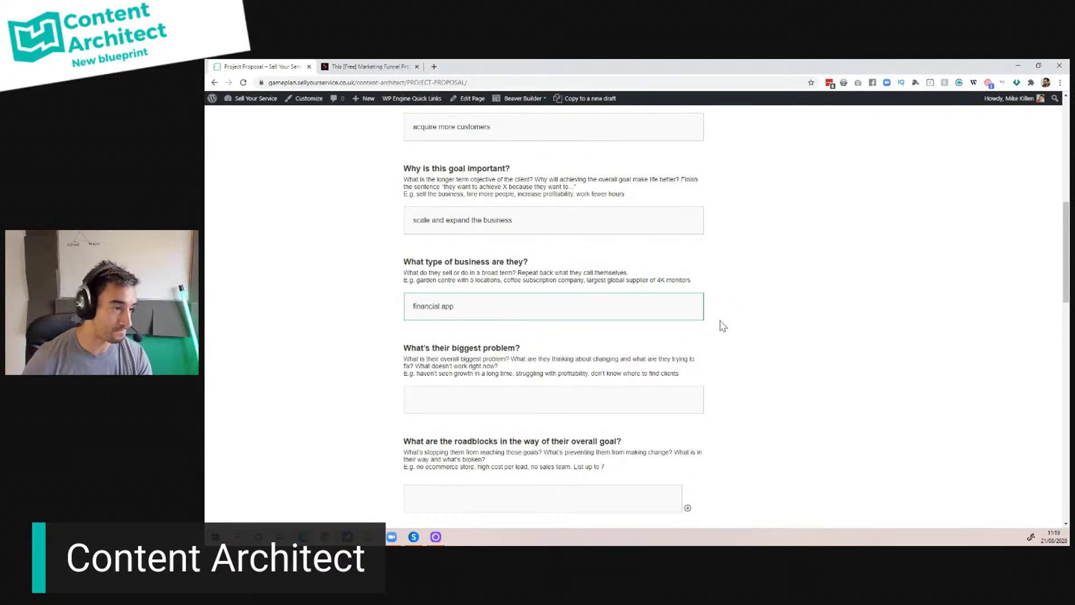
Answer the biggest problem with 'sales are very manual and labour intensive'
left_click(512, 398)
scroll(801, 377, "down", 2)
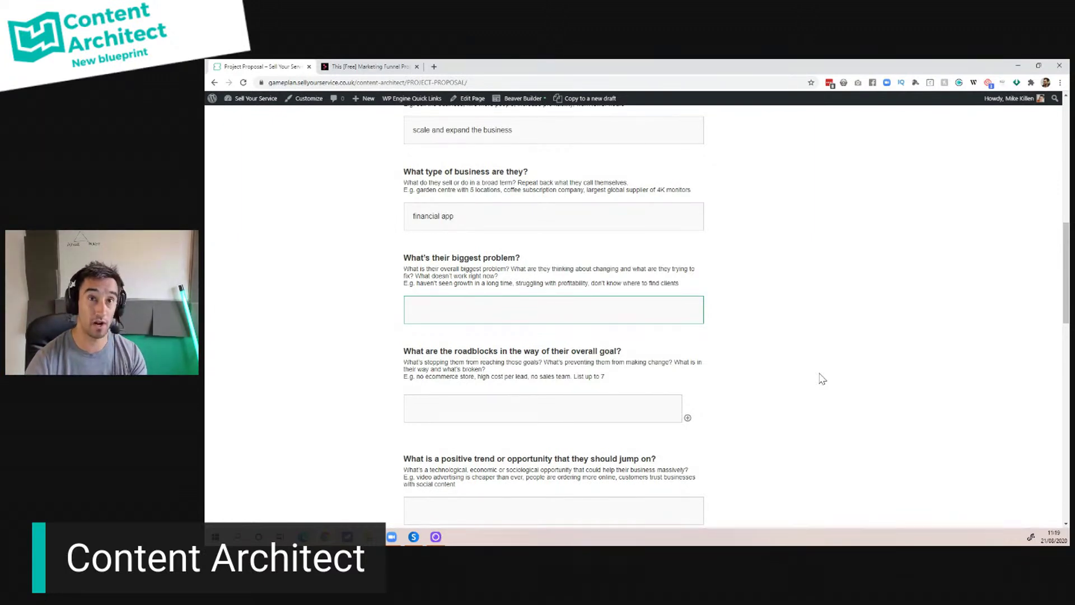
type("sales ")
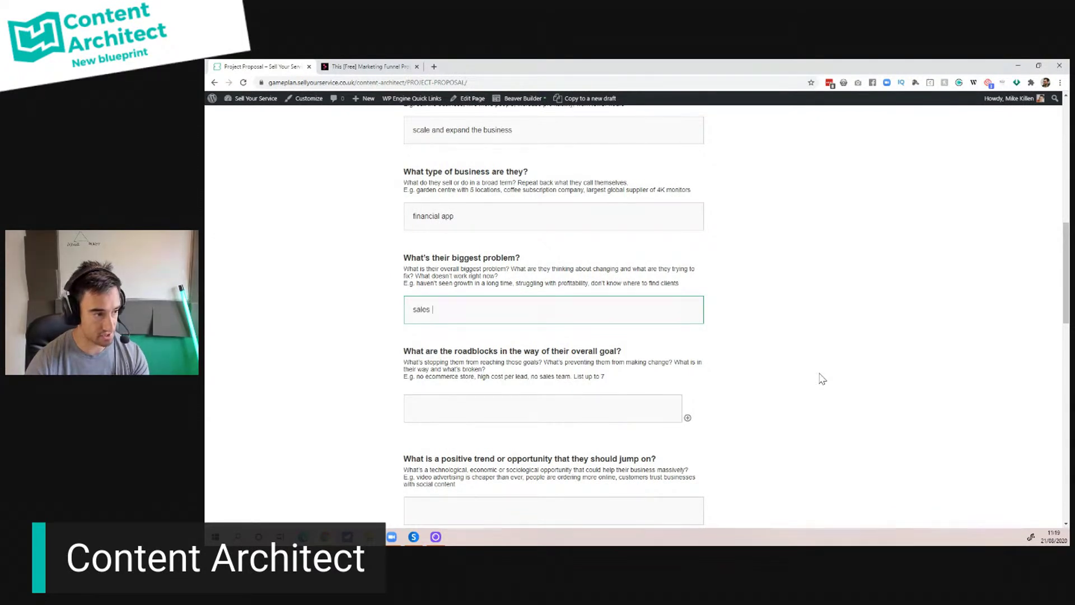
type("are very manual ")
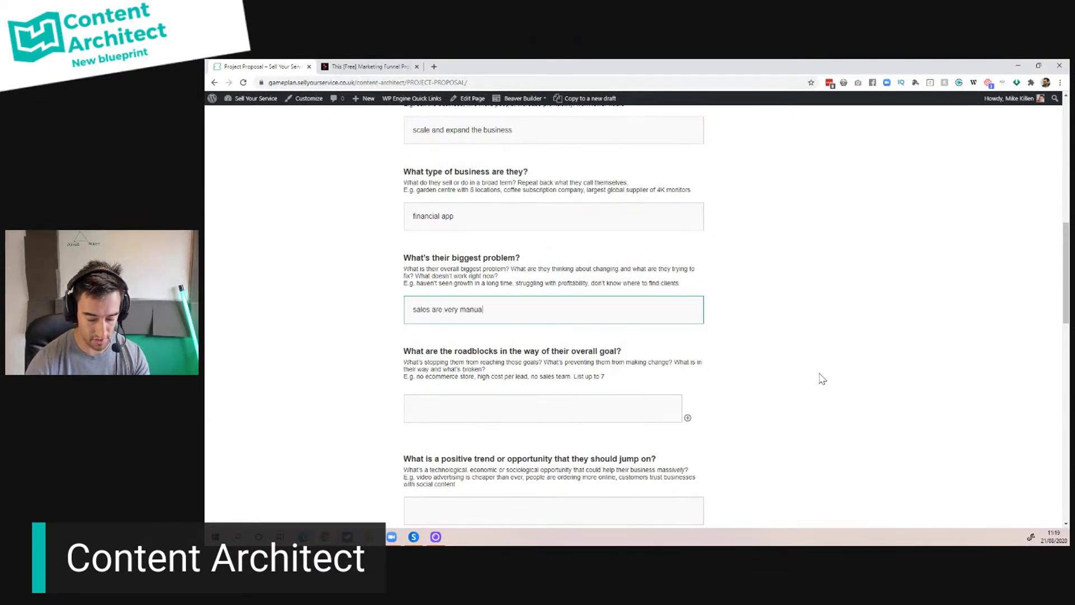
type("and labour ")
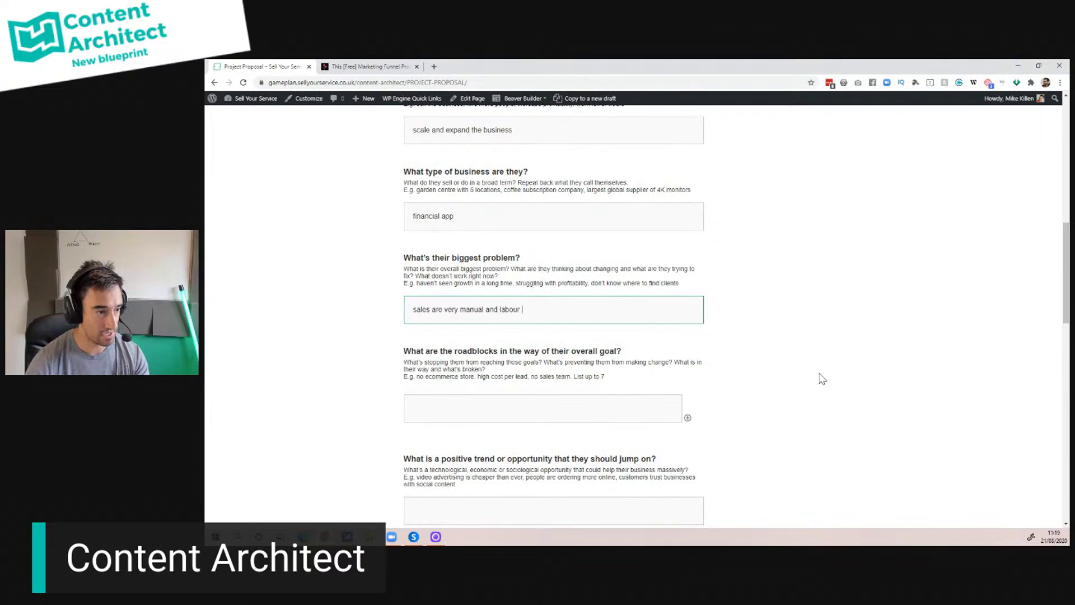
type("intens")
key("Tab")
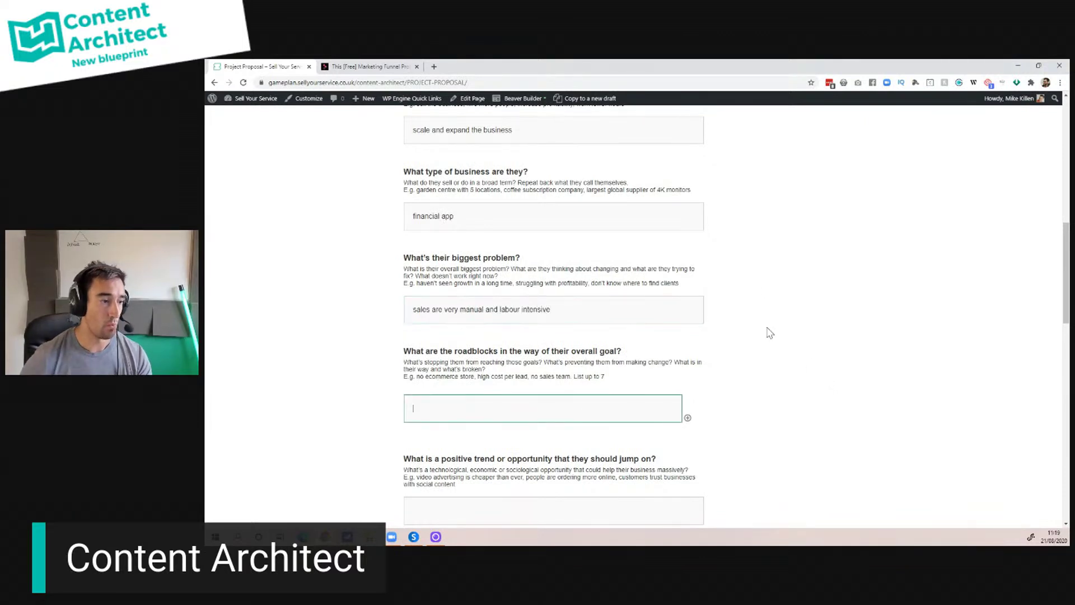
scroll(751, 298, "down", 2)
Add three more roadblock answer rows to the form
left_click(687, 329)
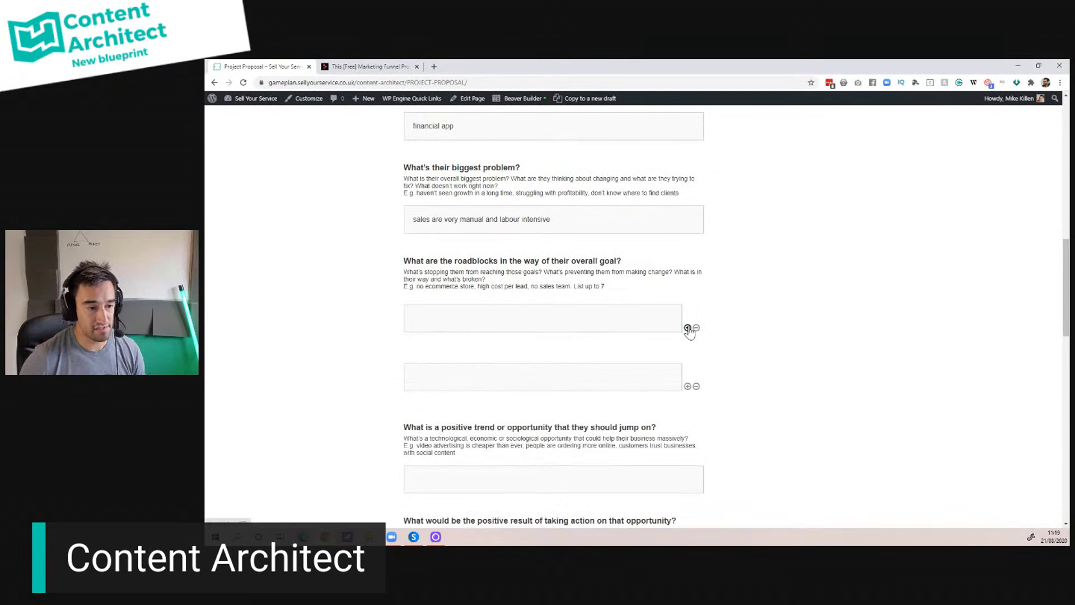
left_click(687, 328)
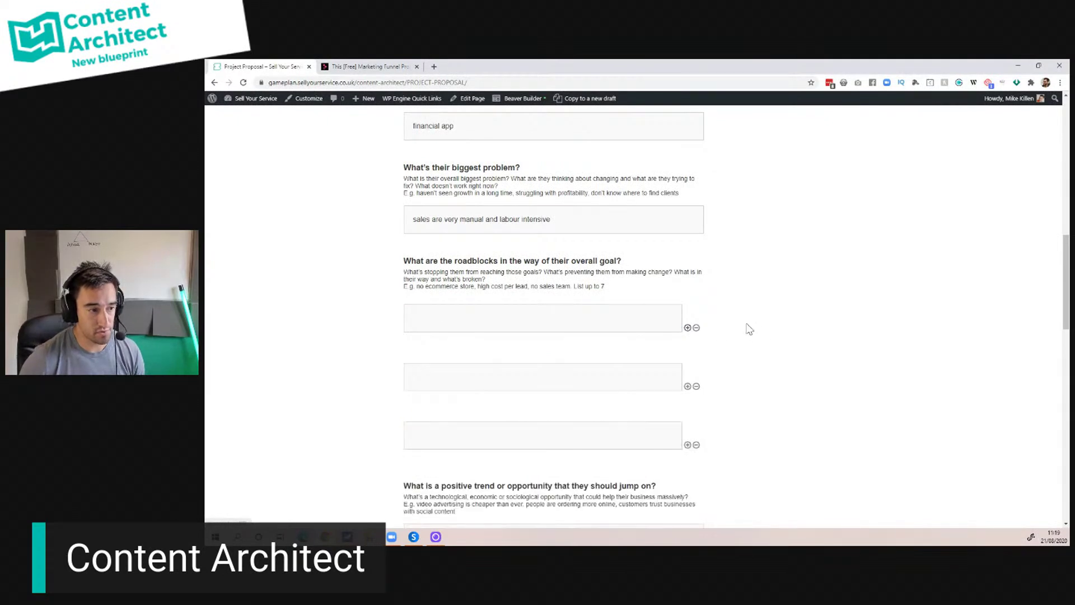
left_click(688, 327)
scroll(809, 342, "down", 1)
scroll(810, 343, "down", 1)
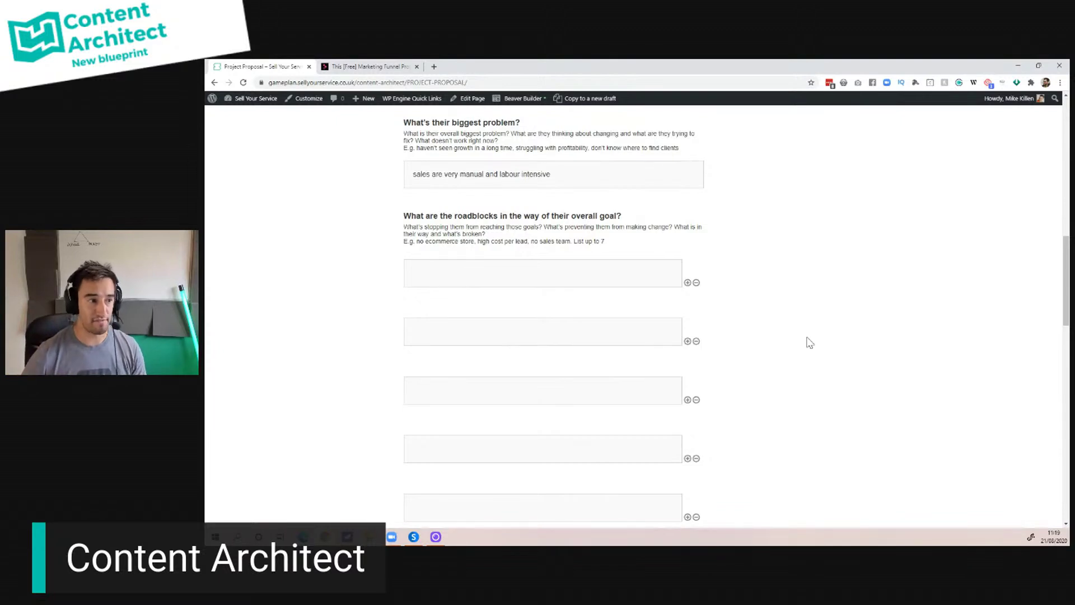
scroll(809, 343, "down", 1)
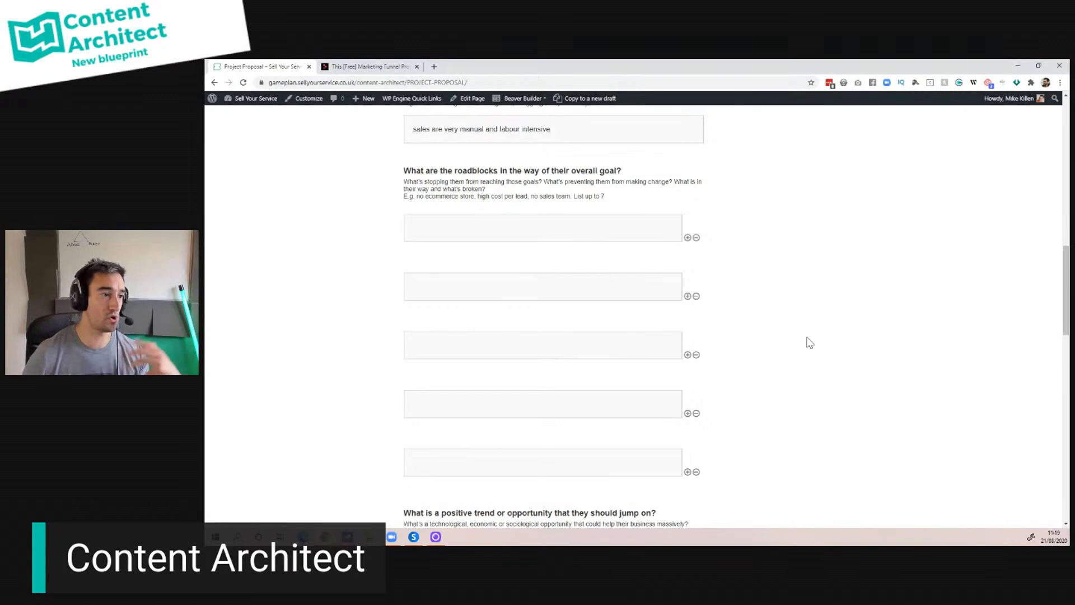
Enter roadblocks 'no sales team or automation' and 'zero lead to sales conversion'
left_click(610, 230)
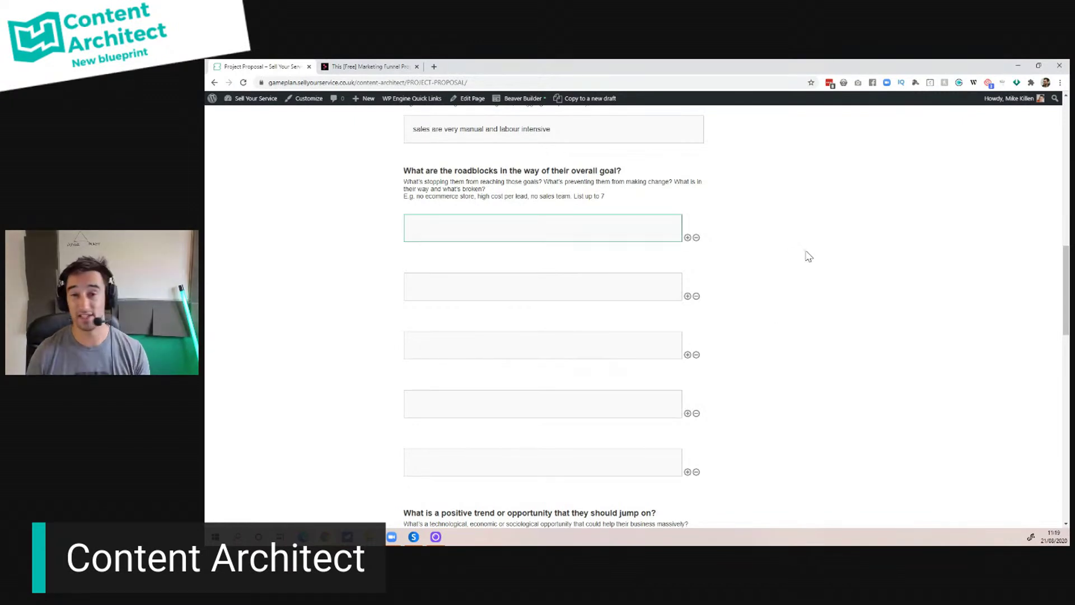
type("no sal;e")
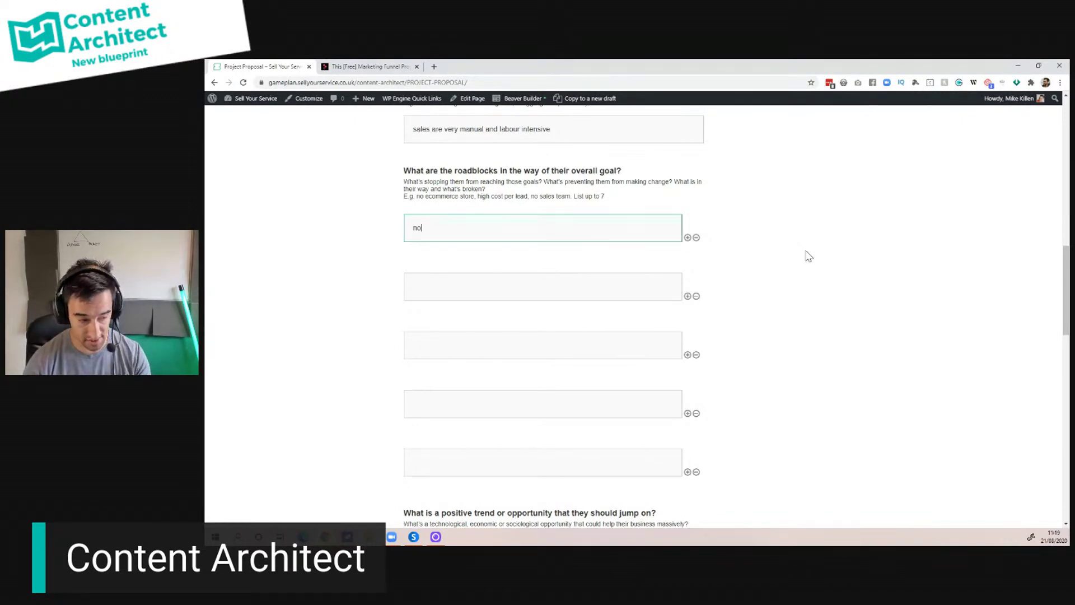
key("BackSpace")
key("BackSpace")
type("es ")
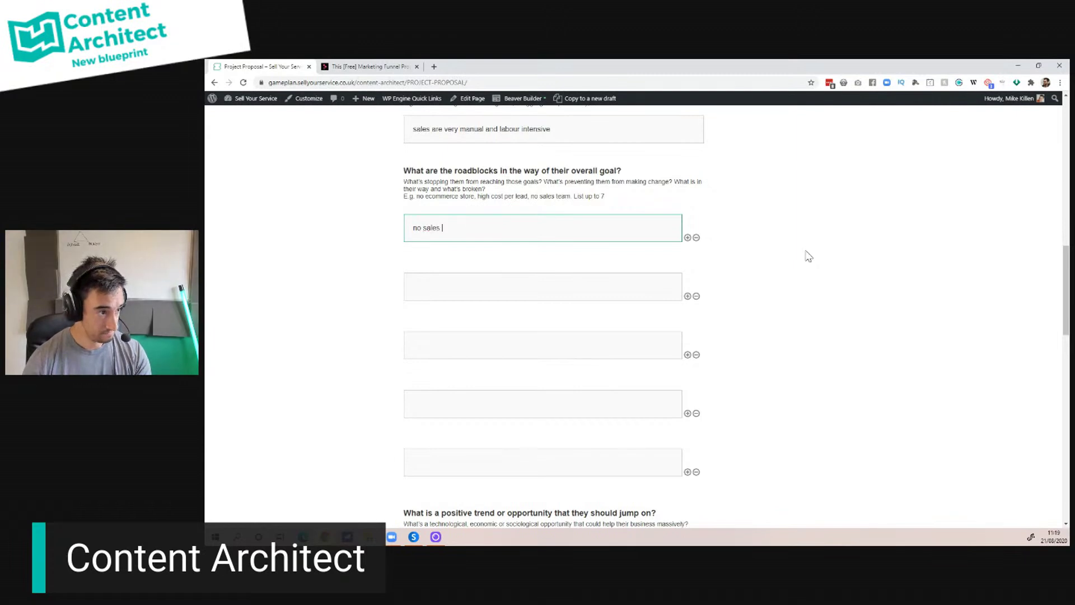
type("team or automation")
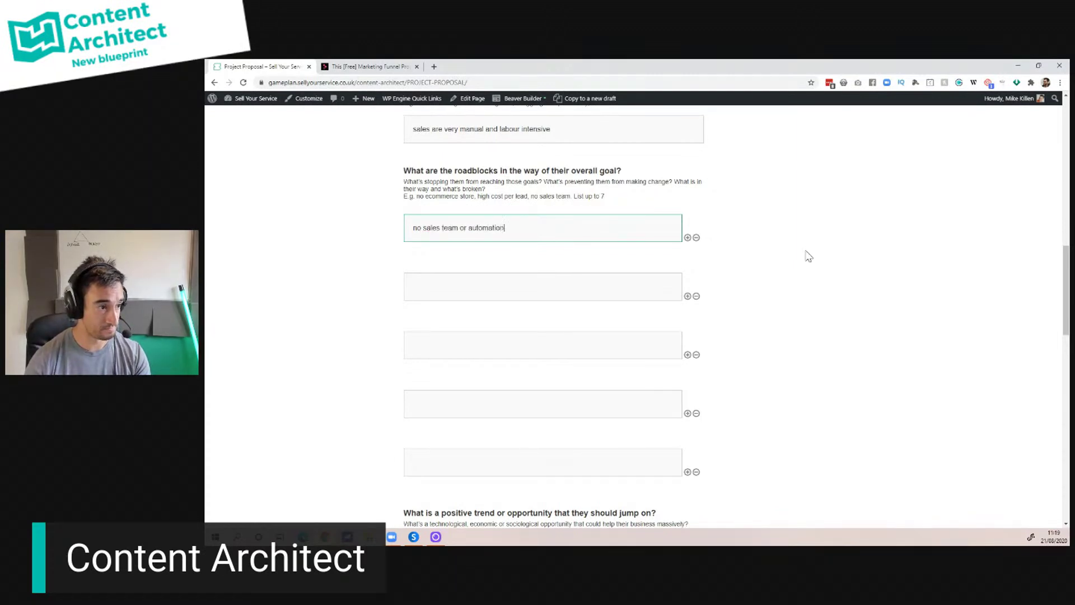
key("Tab")
type("zero")
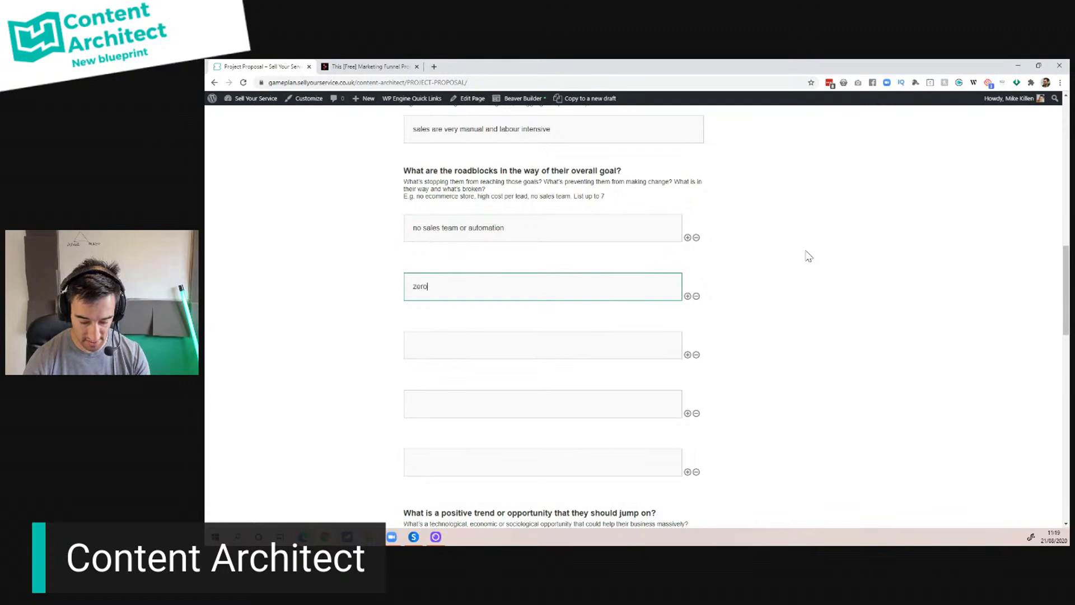
type(" lead to sales ")
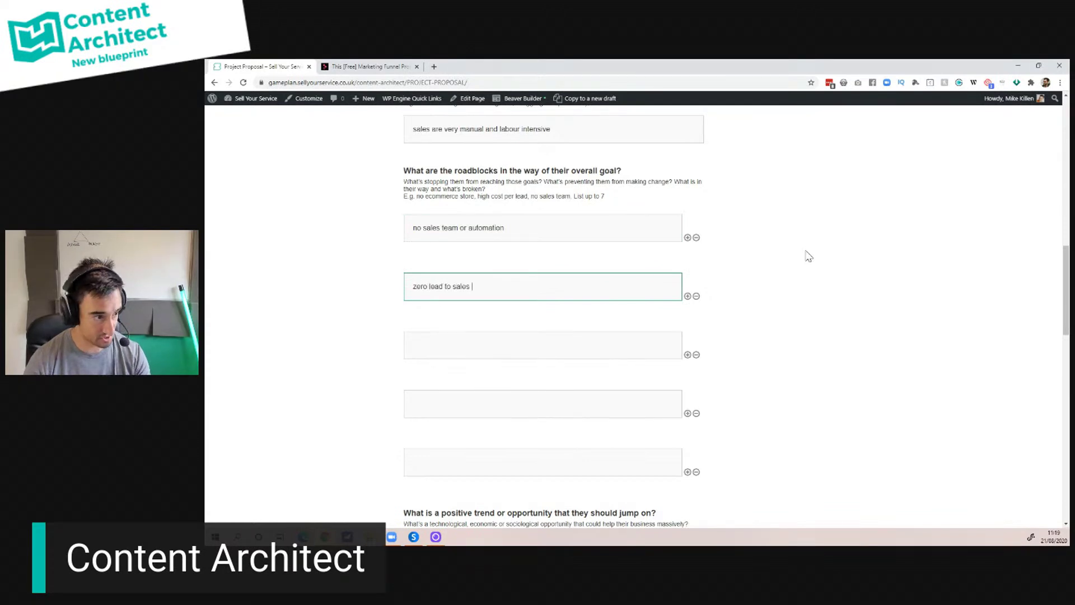
type("conversion")
key("Tab")
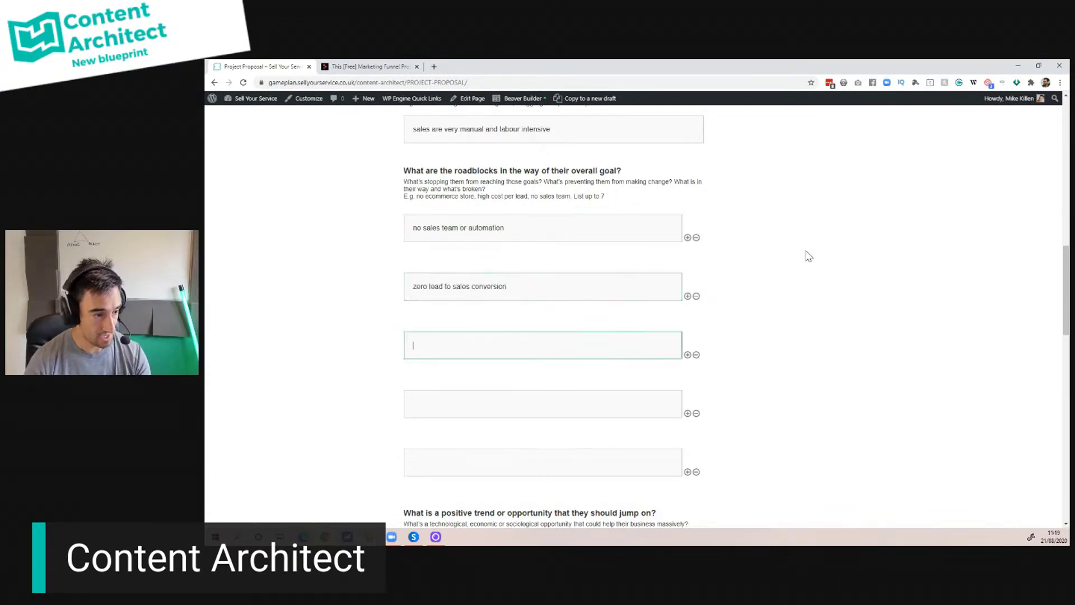
Enter roadblocks 'a large list but no sales campaigns', 'few sales letters' and 'no sales system'
type("alarge list but no sales ")
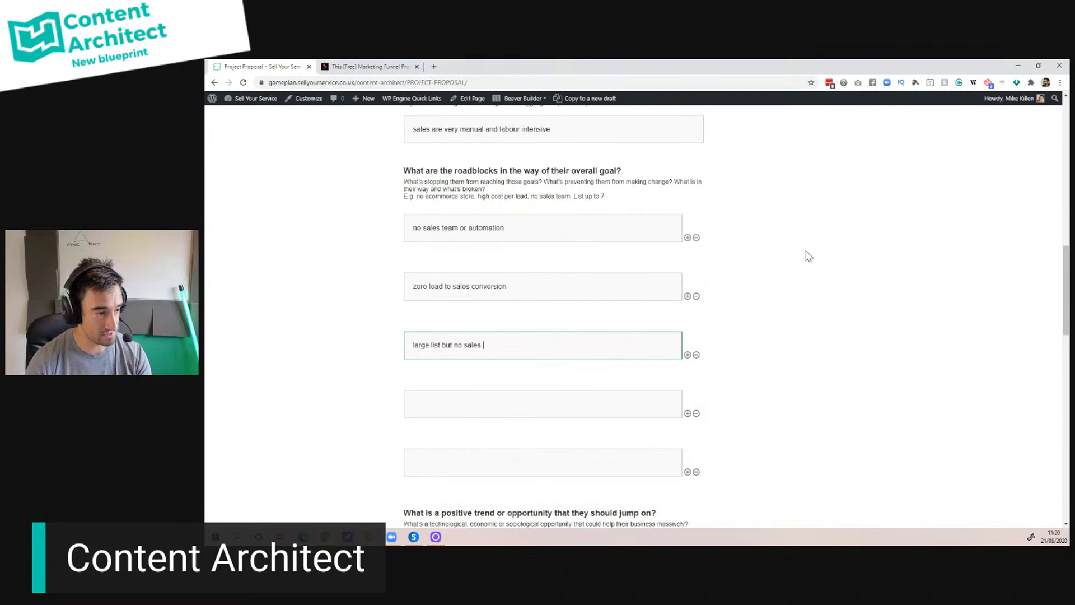
type("campaigns")
key("Tab")
type("few sales letters")
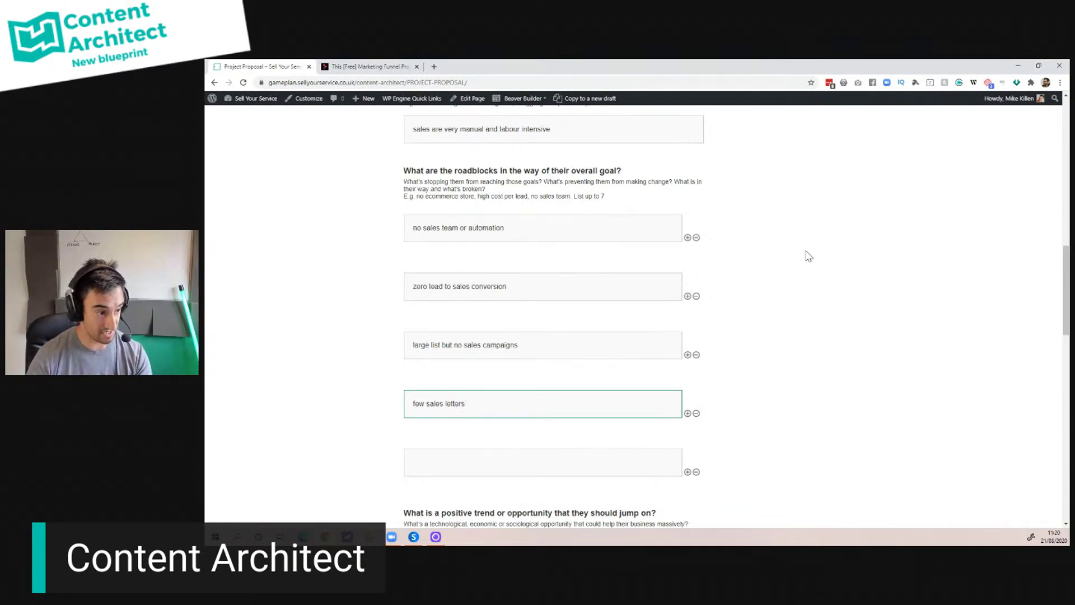
key("Tab")
type("no sales system")
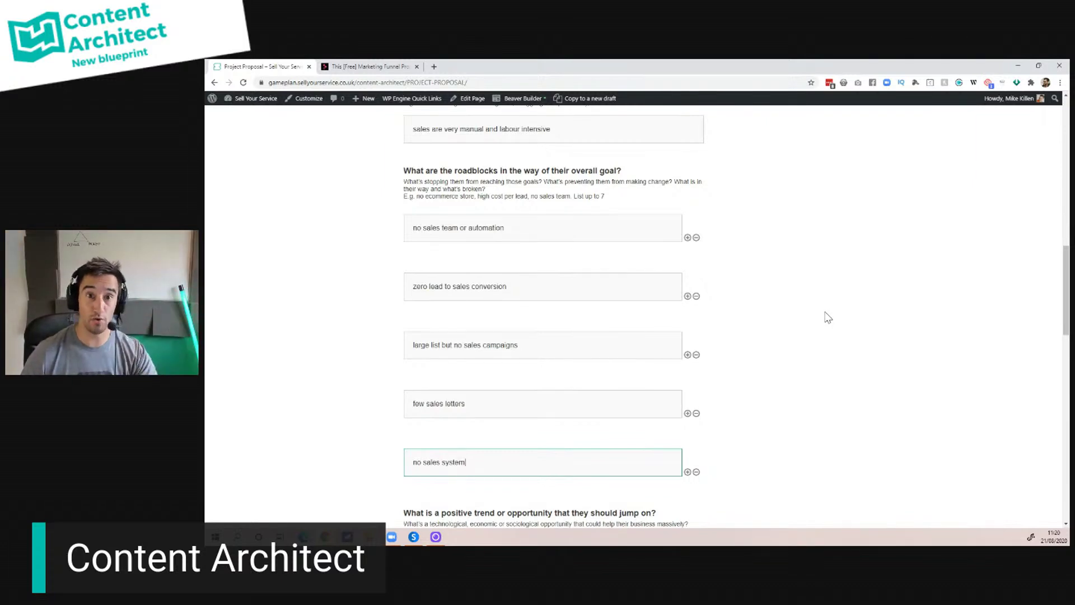
scroll(830, 320, "down", 1)
Type 'print on demand is now so affordable and easy' as the positive opportunity answer
scroll(829, 317, "up", 7)
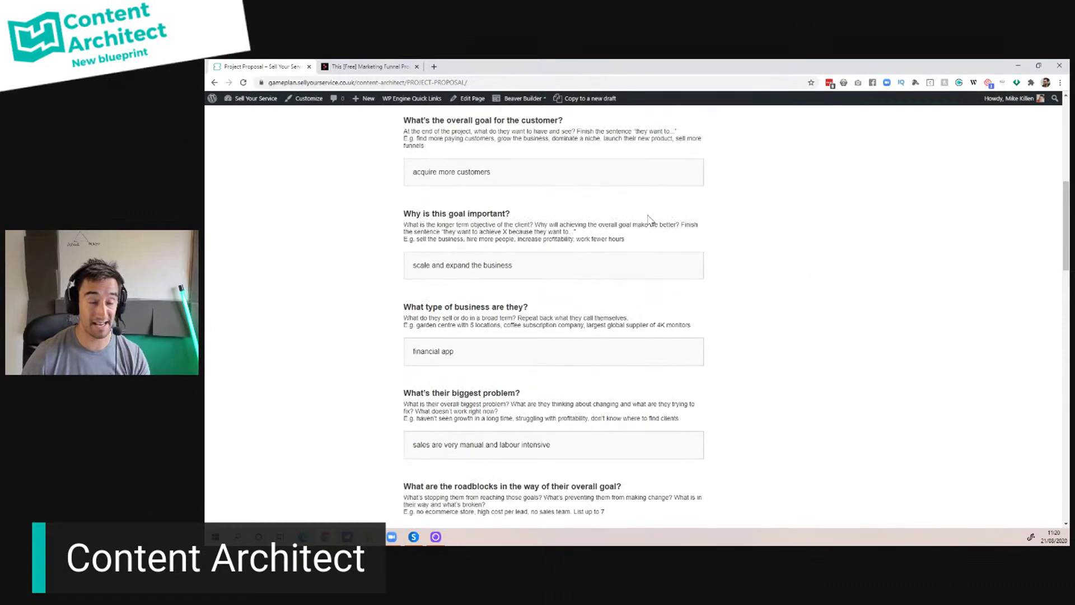
scroll(845, 353, "down", 8)
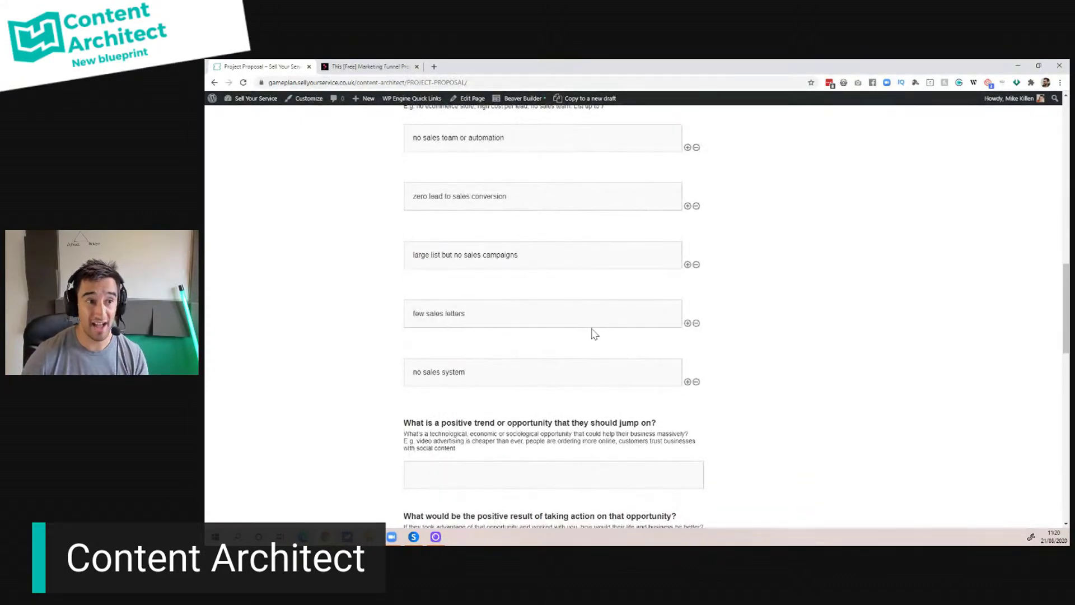
scroll(616, 330, "up", 2)
scroll(706, 347, "down", 4)
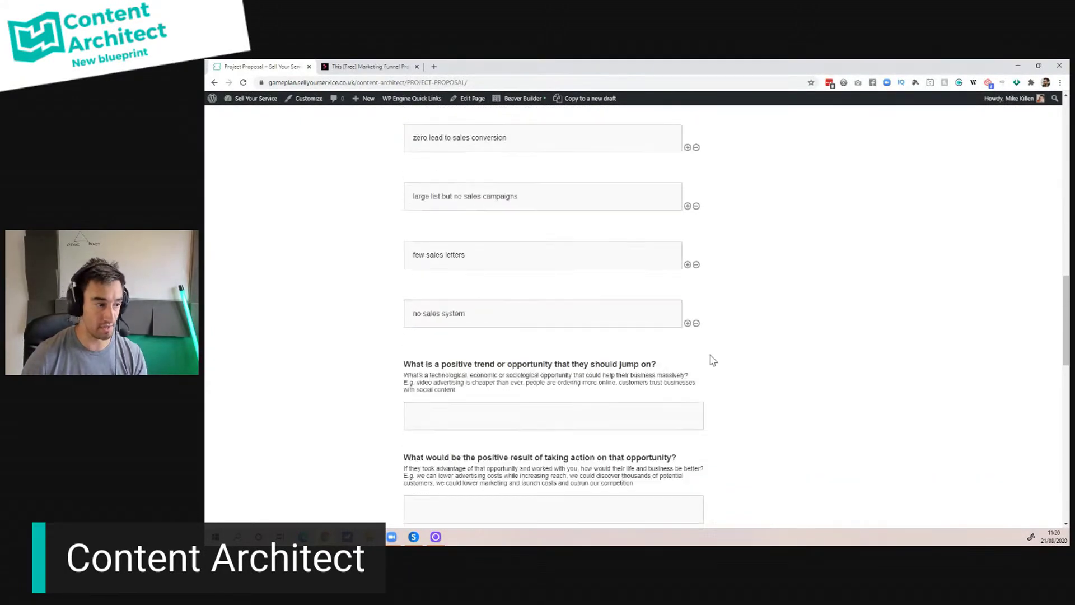
left_click(656, 346)
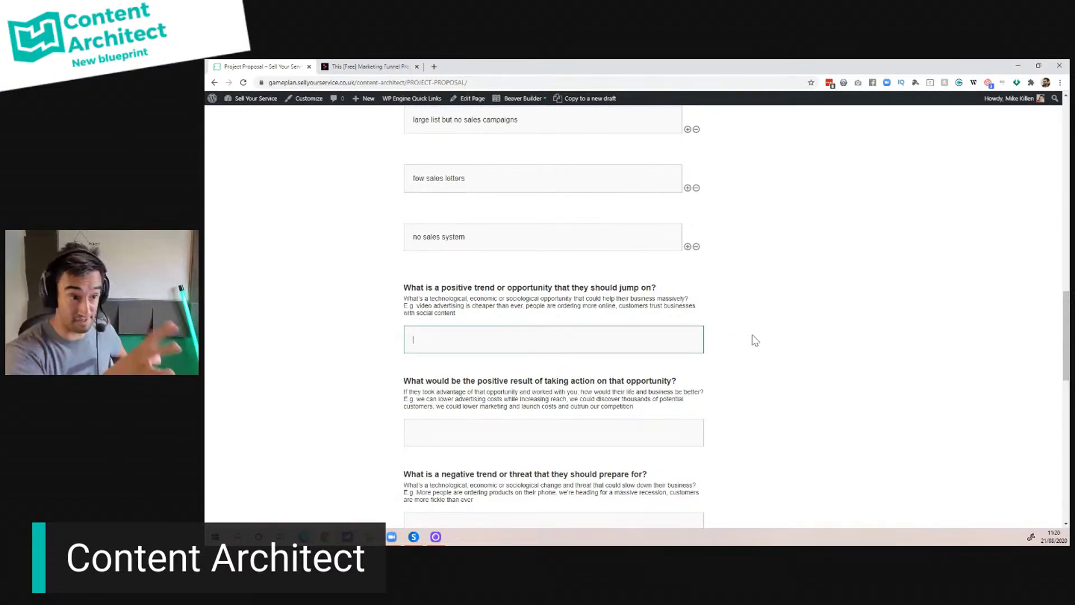
type("print on dm")
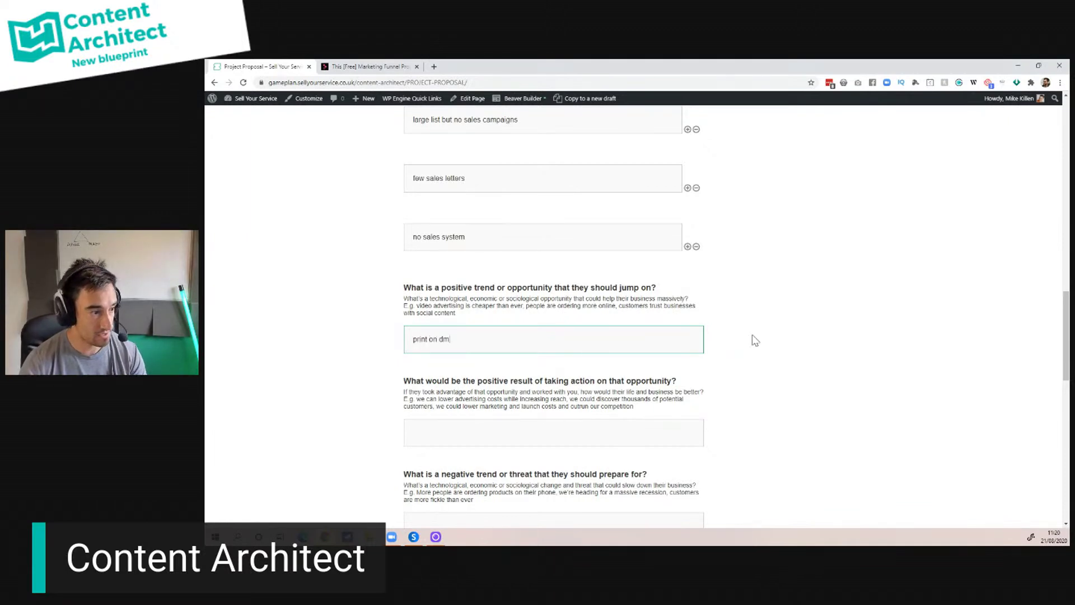
key("BackSpace")
type("emand is now so ")
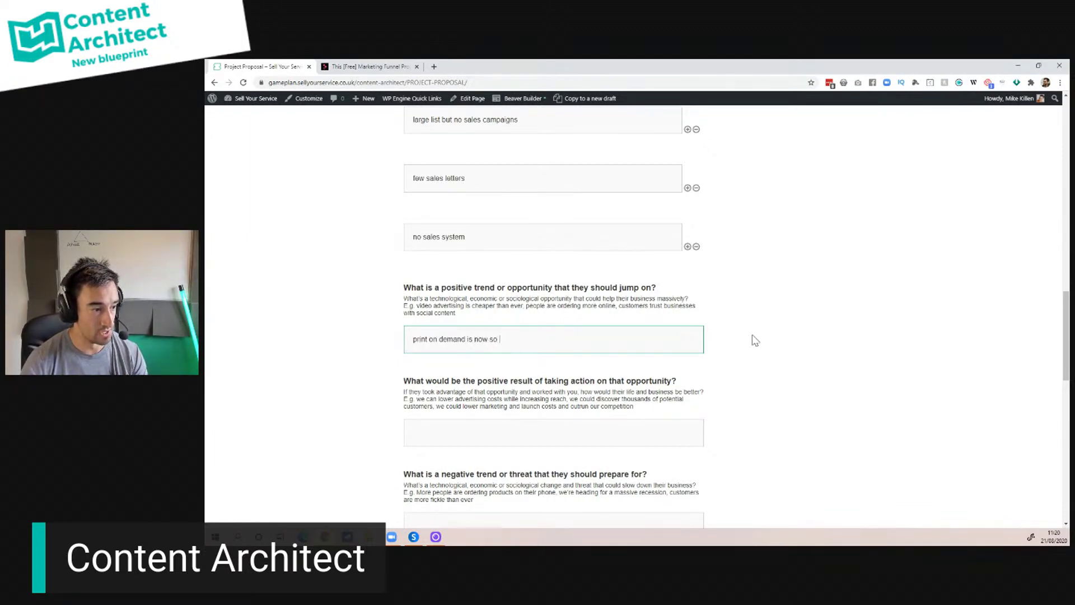
type("affordable an")
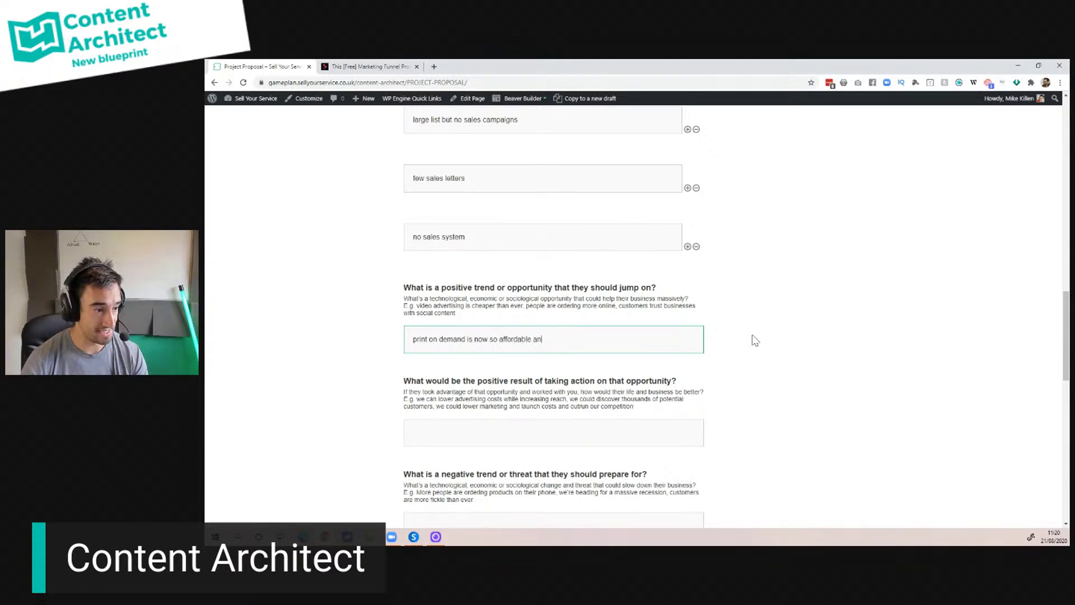
type("d easy")
key("Tab")
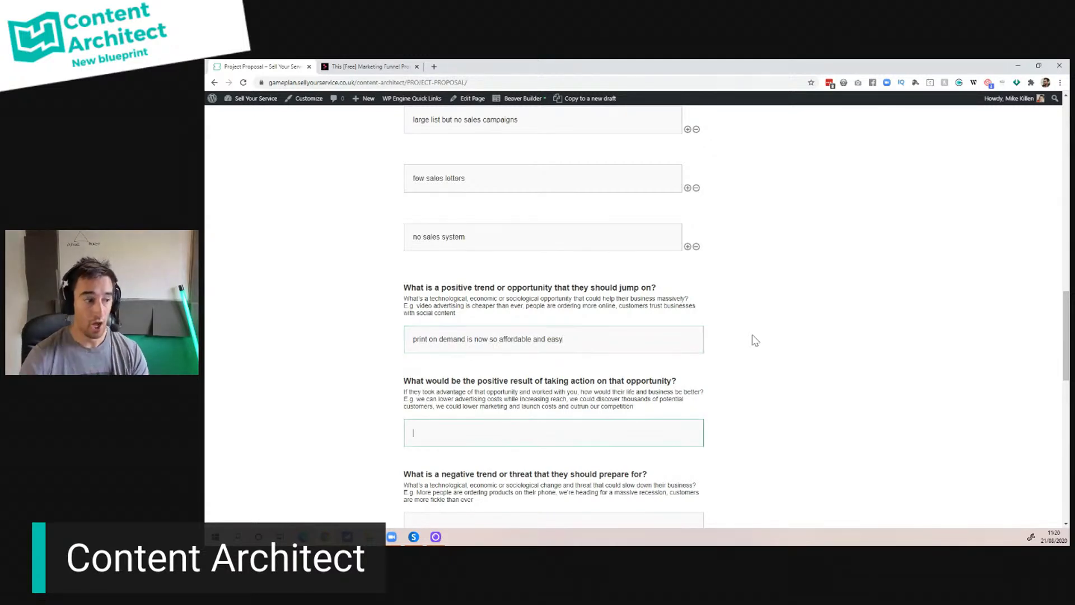
Enter 'massively increase authority and have a fantastic SLO product' as the positive result
scroll(751, 344, "down", 1)
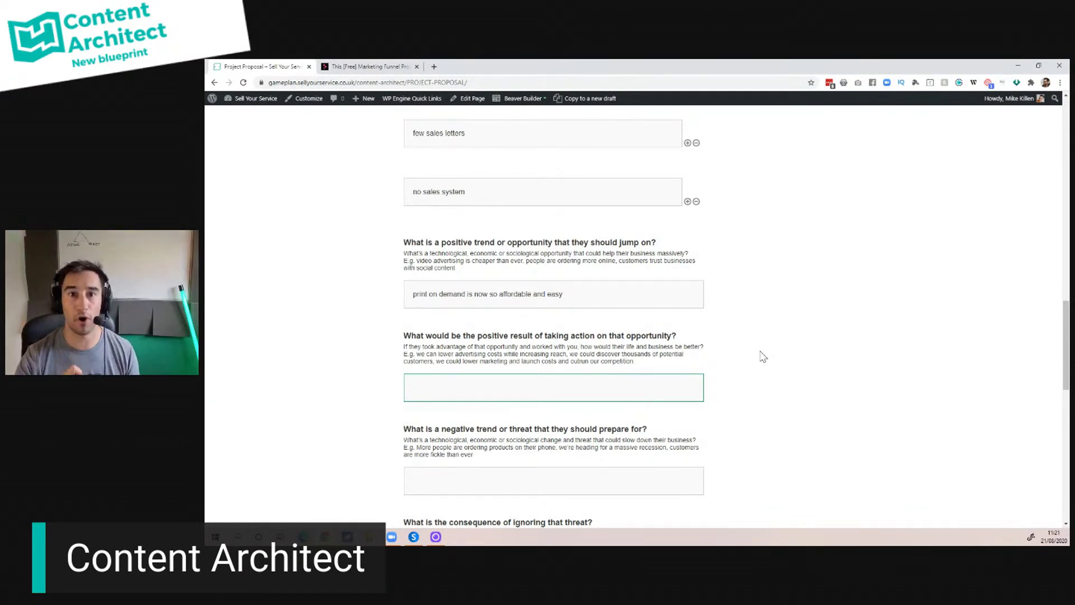
type("massively increase authority and have a ")
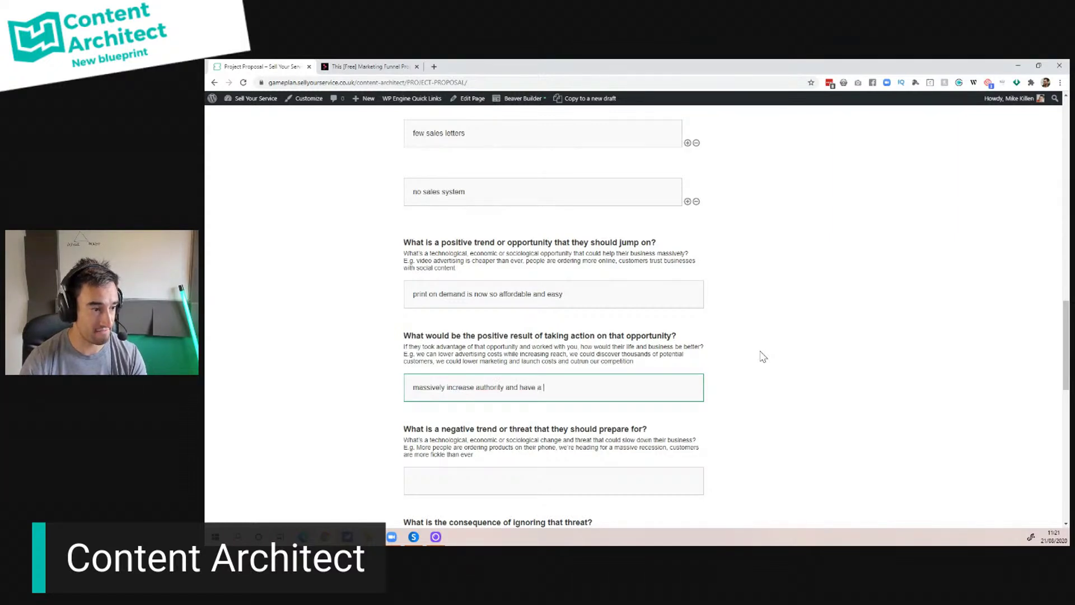
type("fantastic")
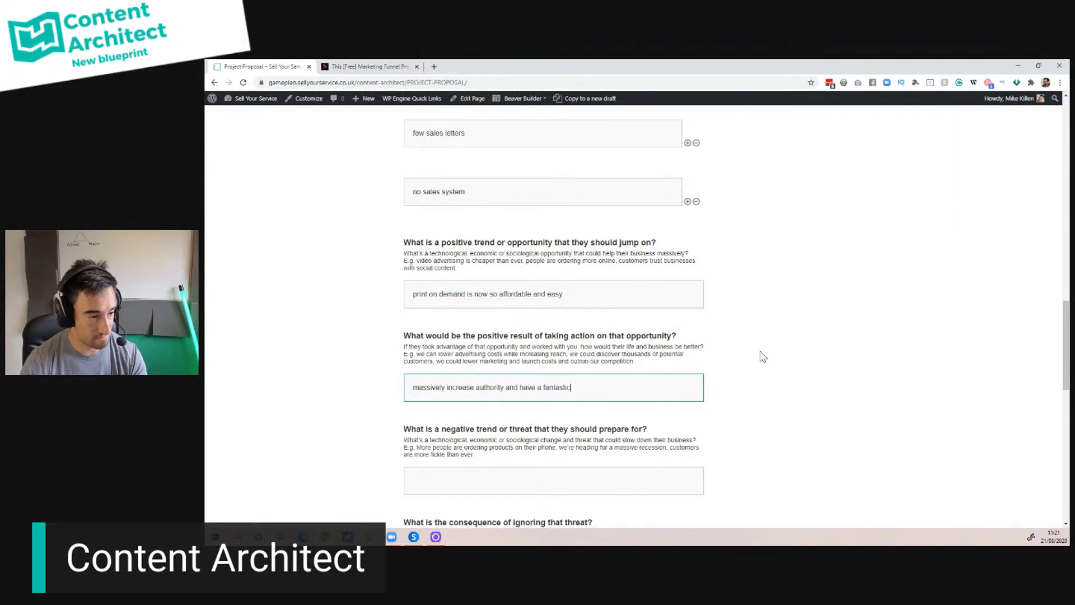
type(" SLO ")
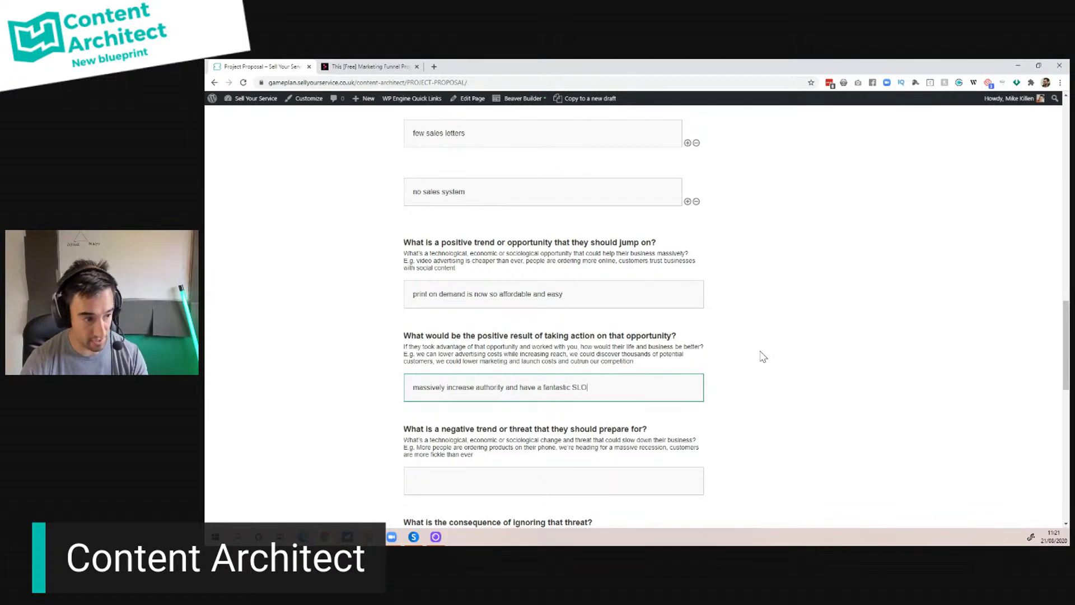
type("product")
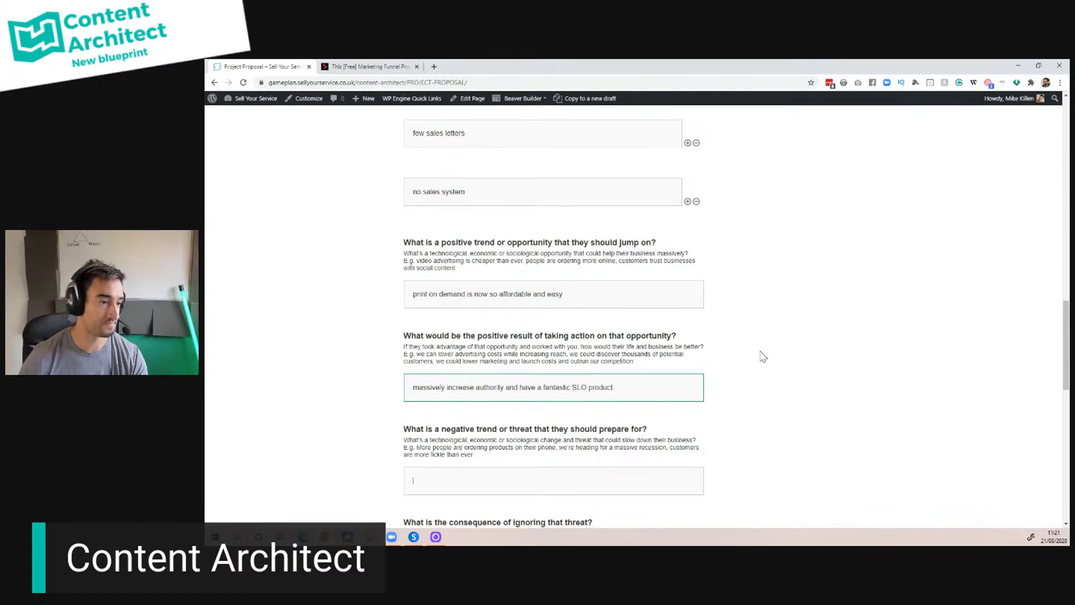
key("Tab")
scroll(739, 308, "down", 3)
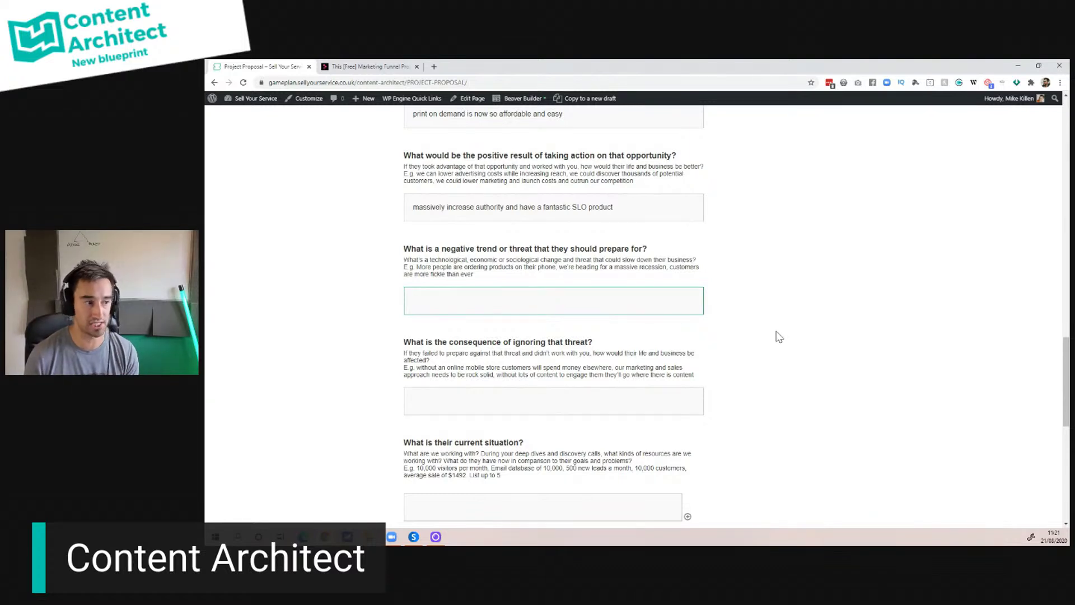
scroll(779, 336, "up", 3)
Replace the positive-trend answer with 'we're heading for a huge market correction'
left_click_drag(644, 208, 375, 208)
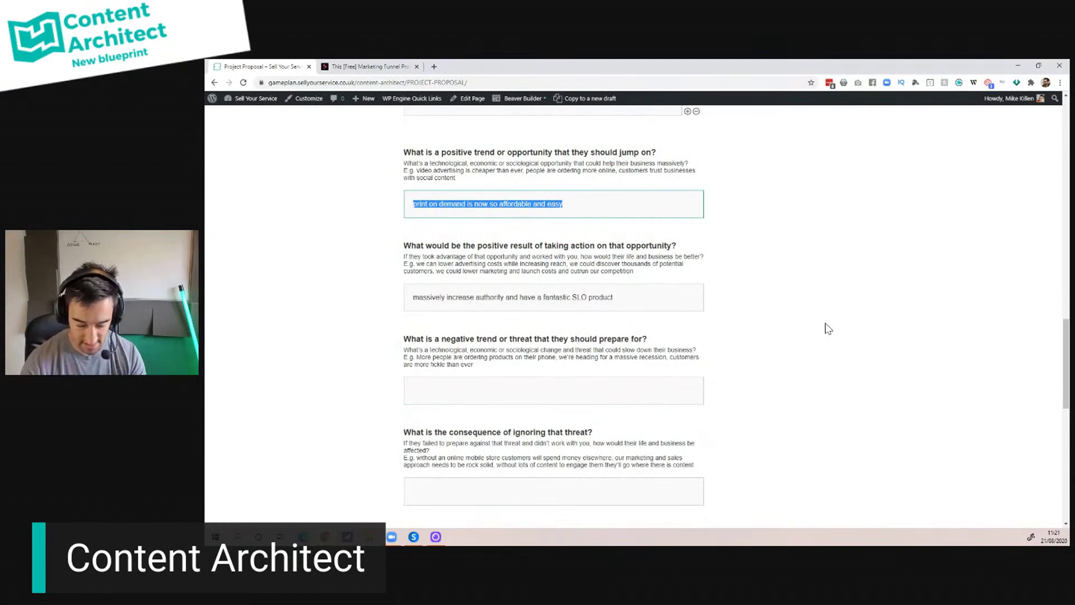
type("we're heading for a huge market correct")
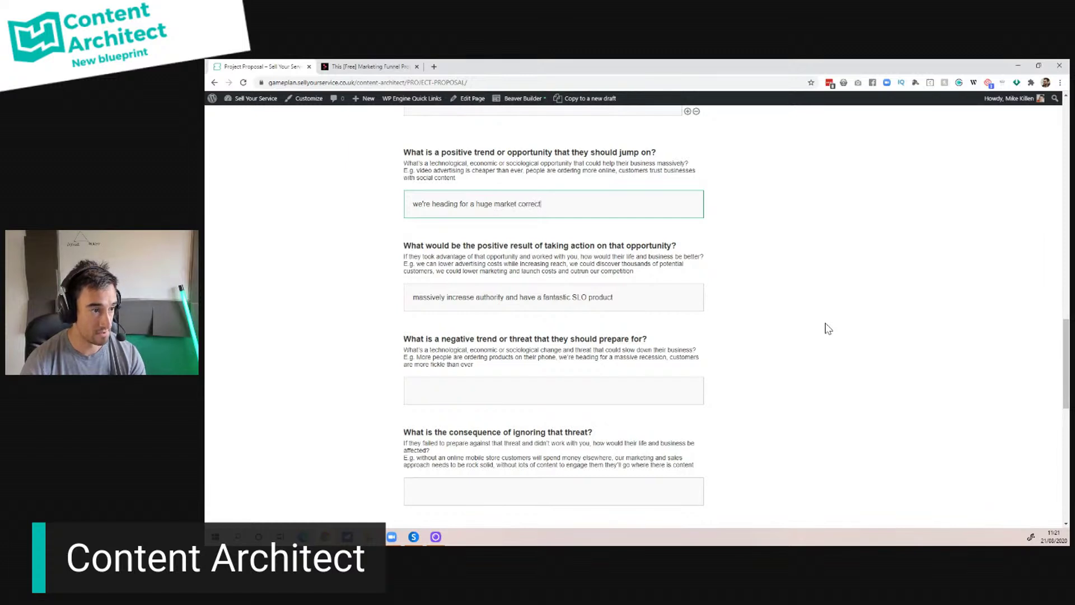
type("ion")
key("Tab")
Replace the positive result with 'people are looking for financial advice and assistance', fixing the typo
type("peoplea re looking for financial advice and assistance")
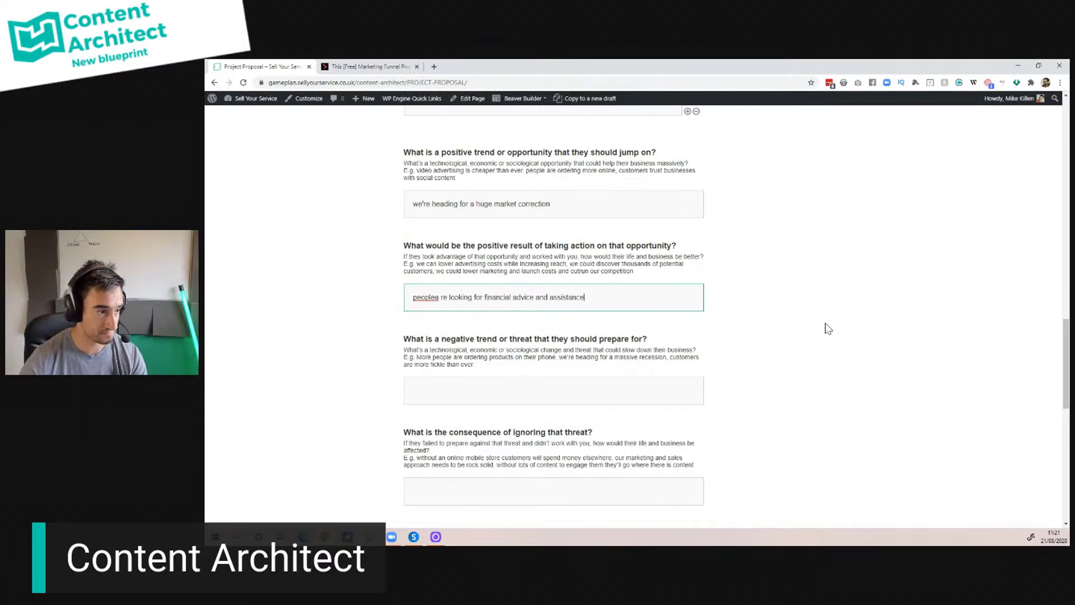
left_click(440, 297)
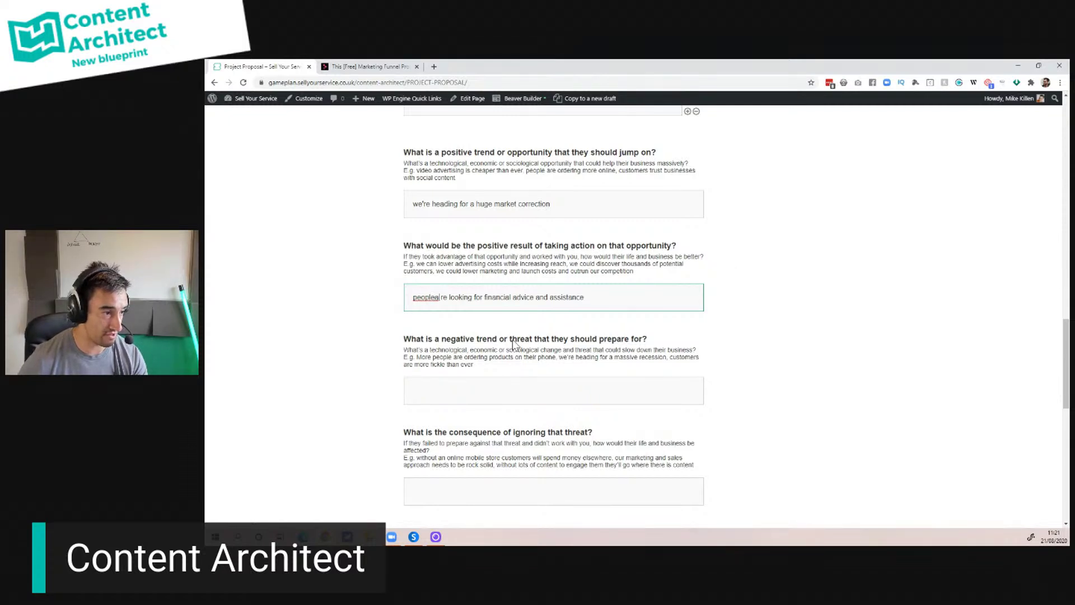
key("Delete")
key("Left")
key("Tab")
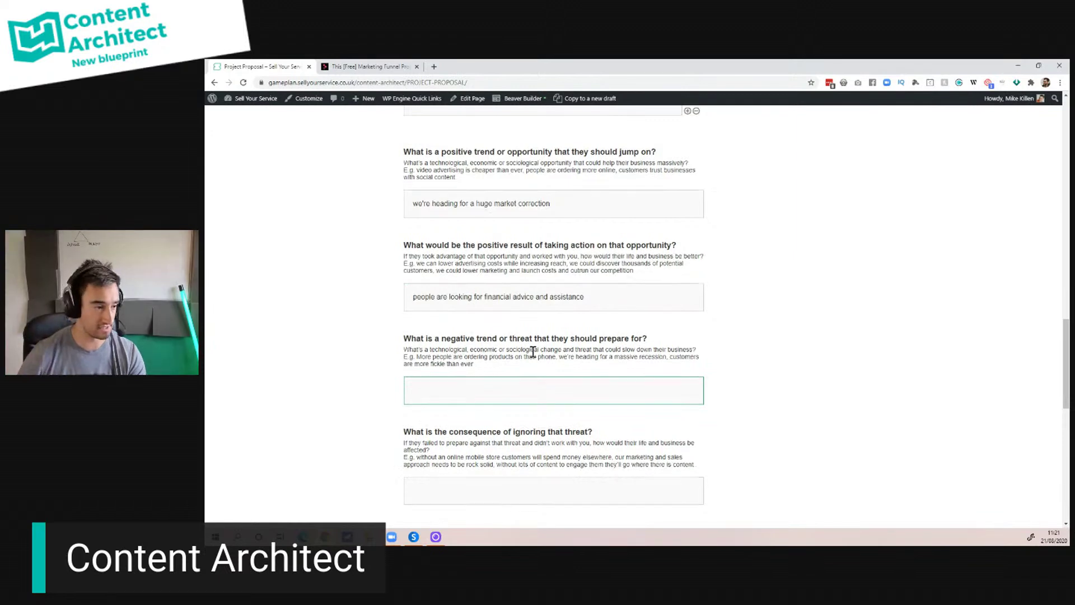
scroll(533, 352, "down", 2)
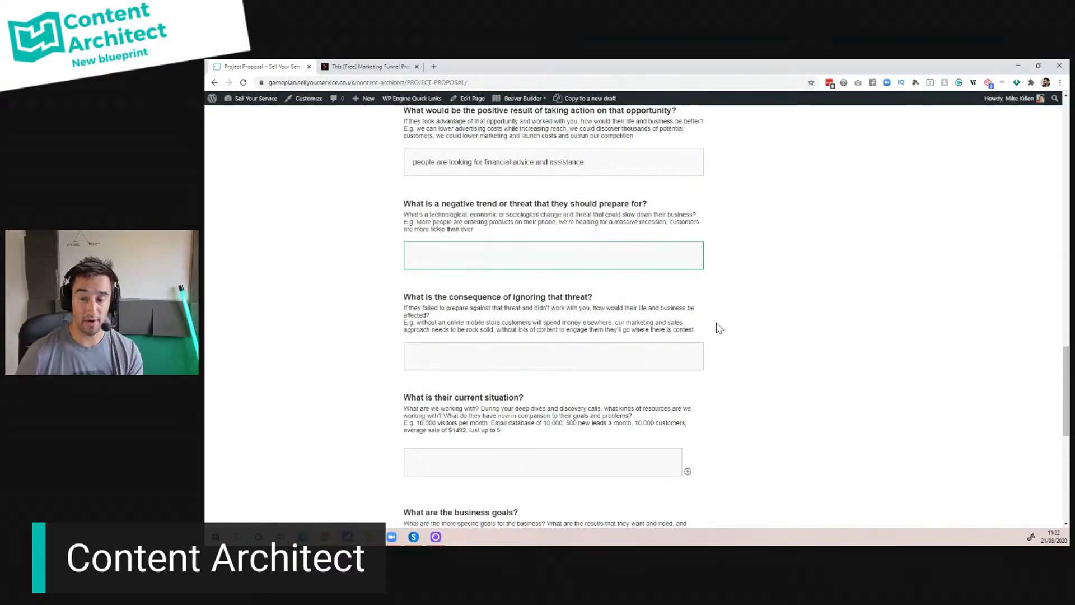
Enter threat 'price of advertising is going up' and consequence 'lead acquisition will be more expensive if we don't act now'
type("pric")
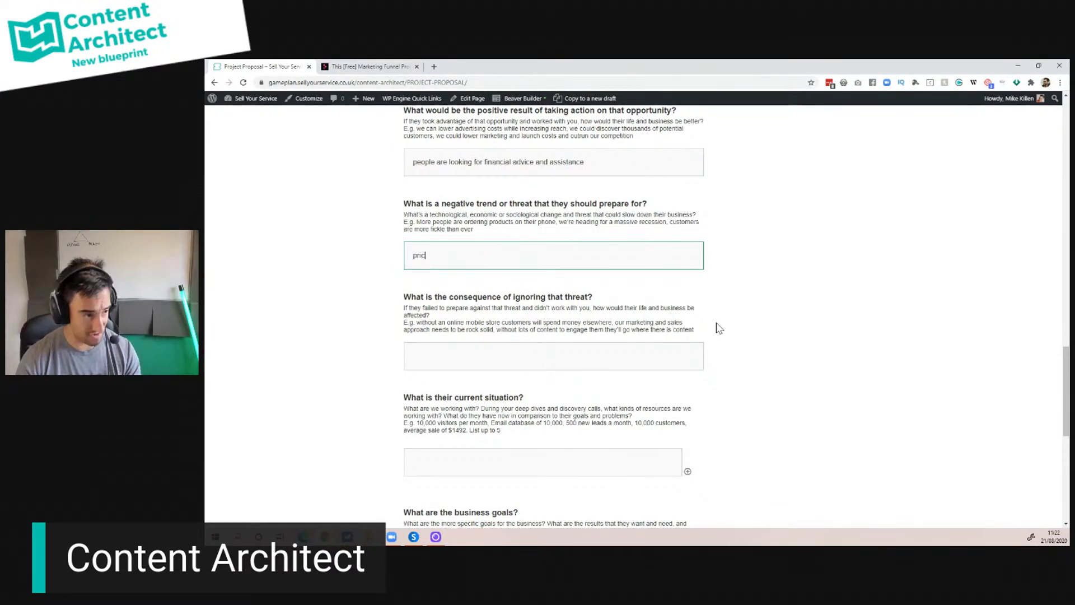
type("e of advertising is og")
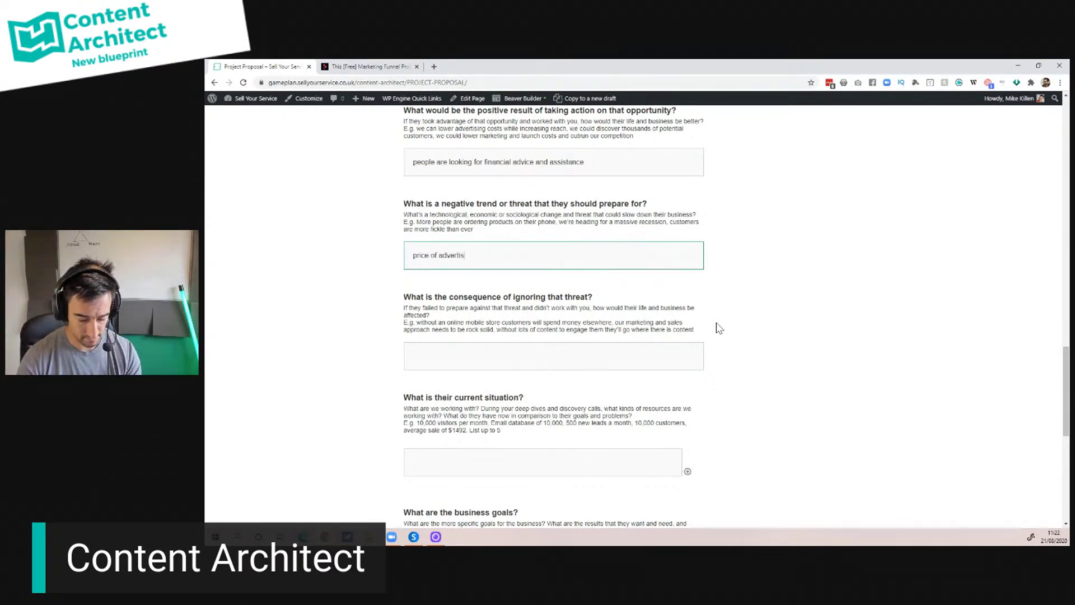
key("BackSpace")
key("BackSpace")
type("going up")
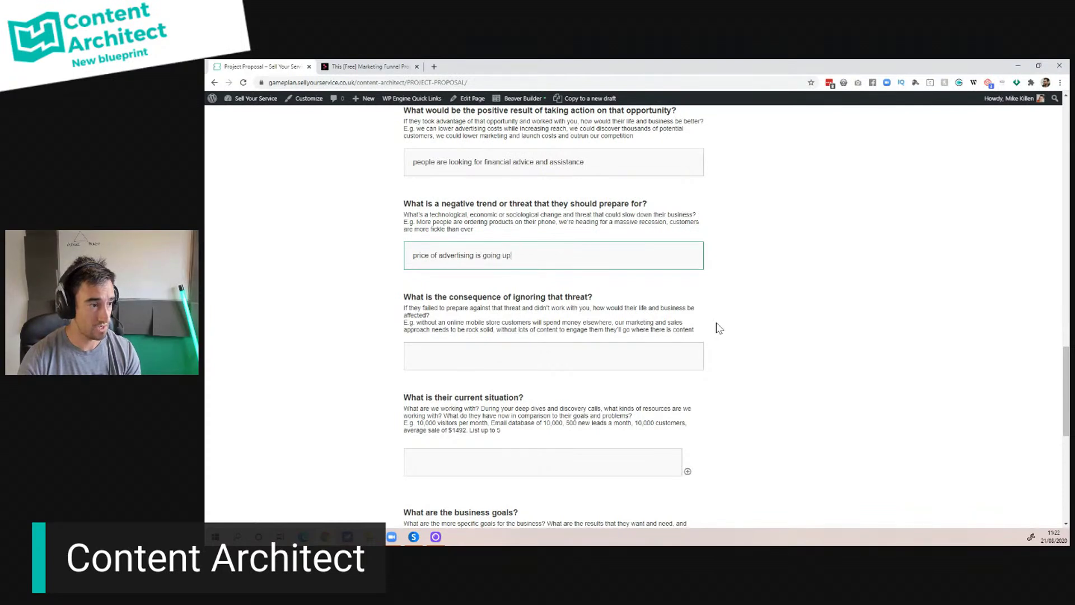
key("Tab")
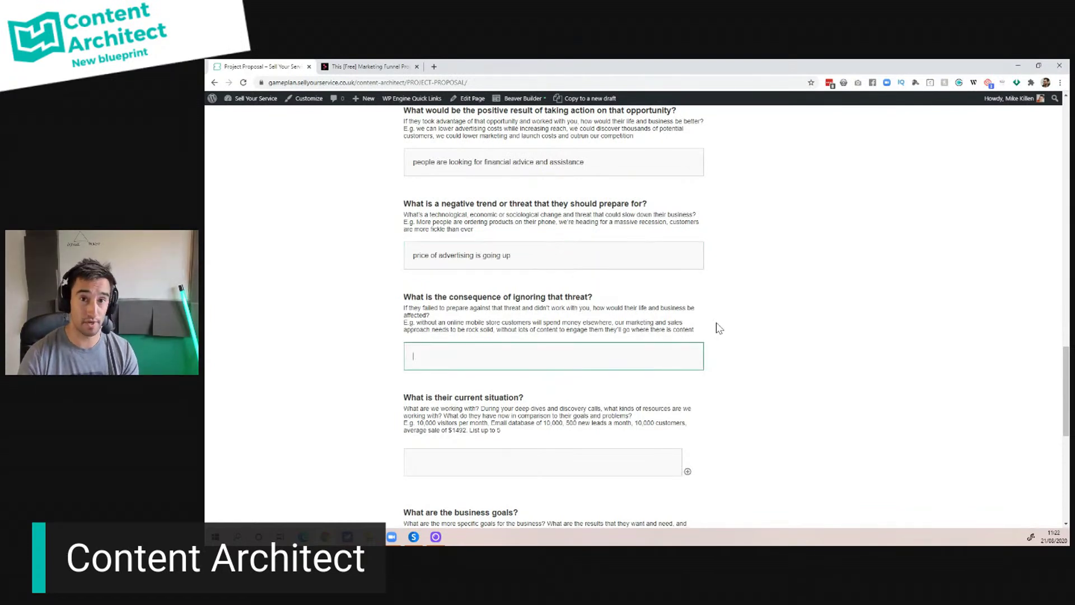
type("lead acquisition will be m")
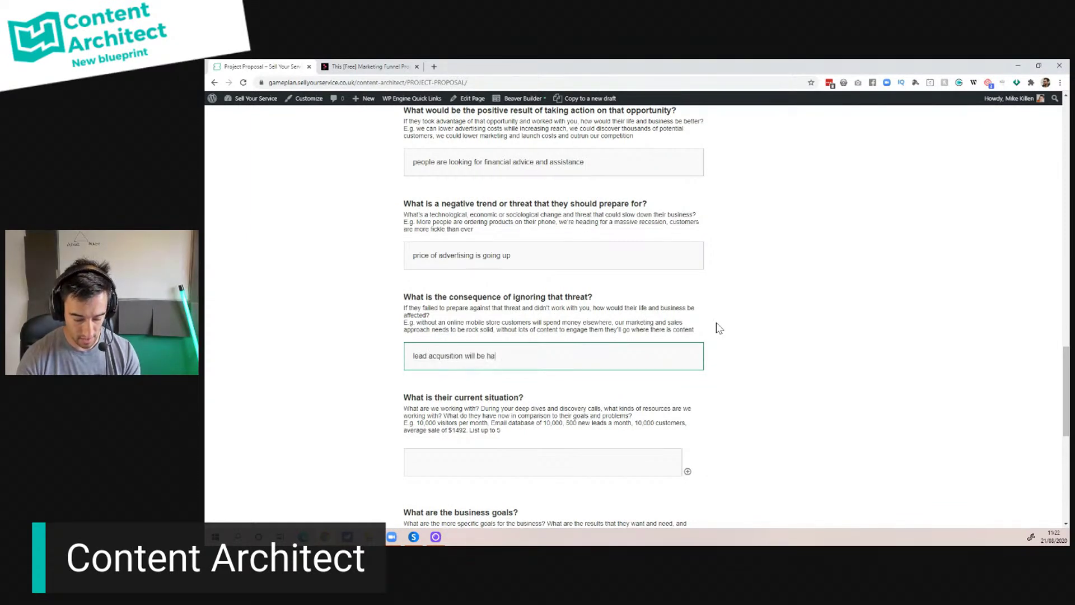
type("ore expensive ")
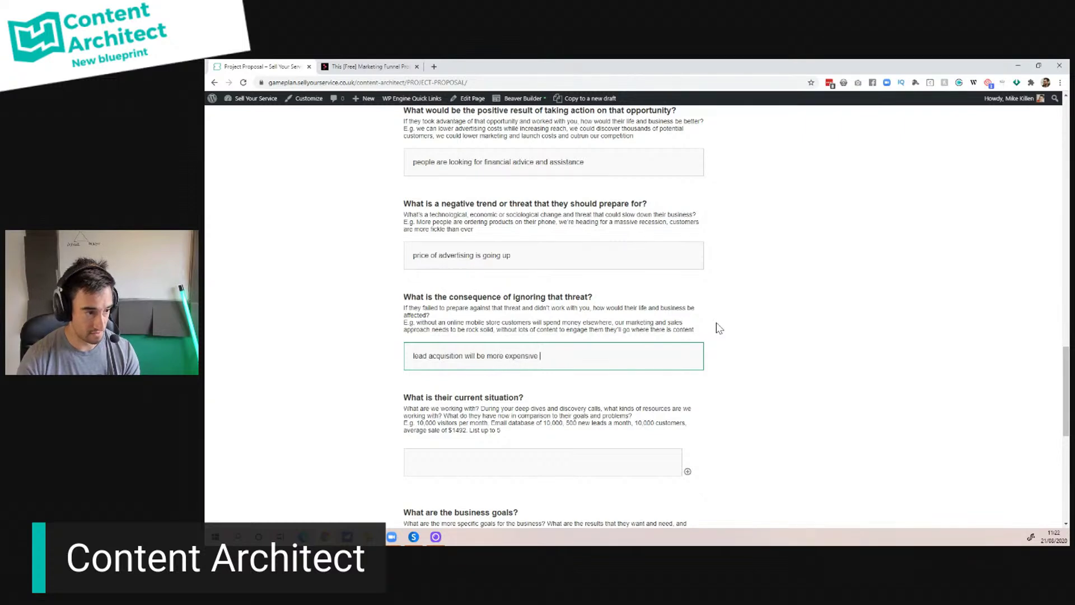
type("if we don't ")
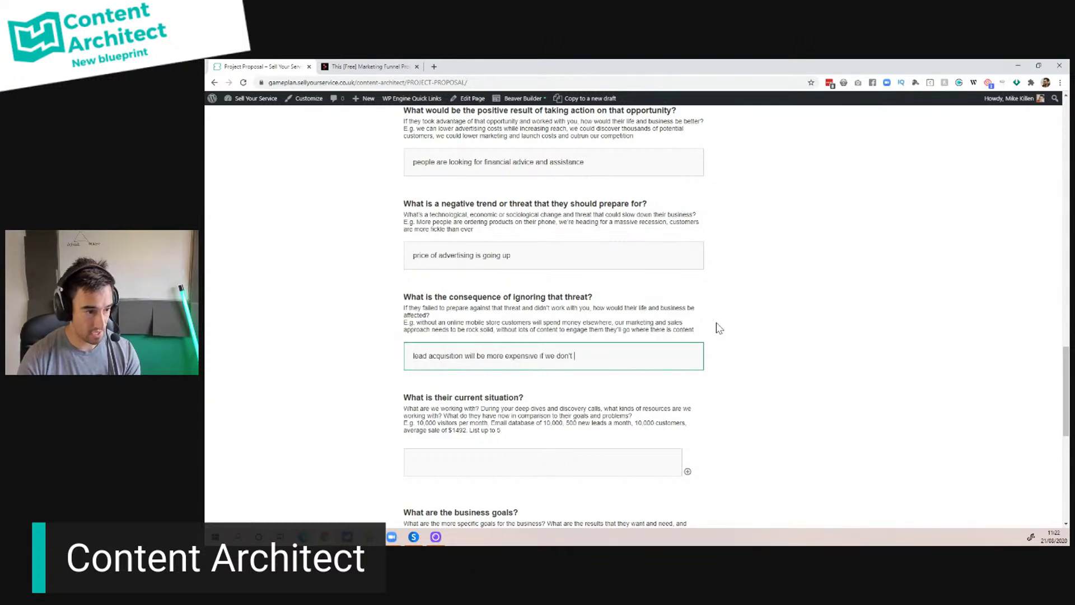
type("act now")
key("Tab")
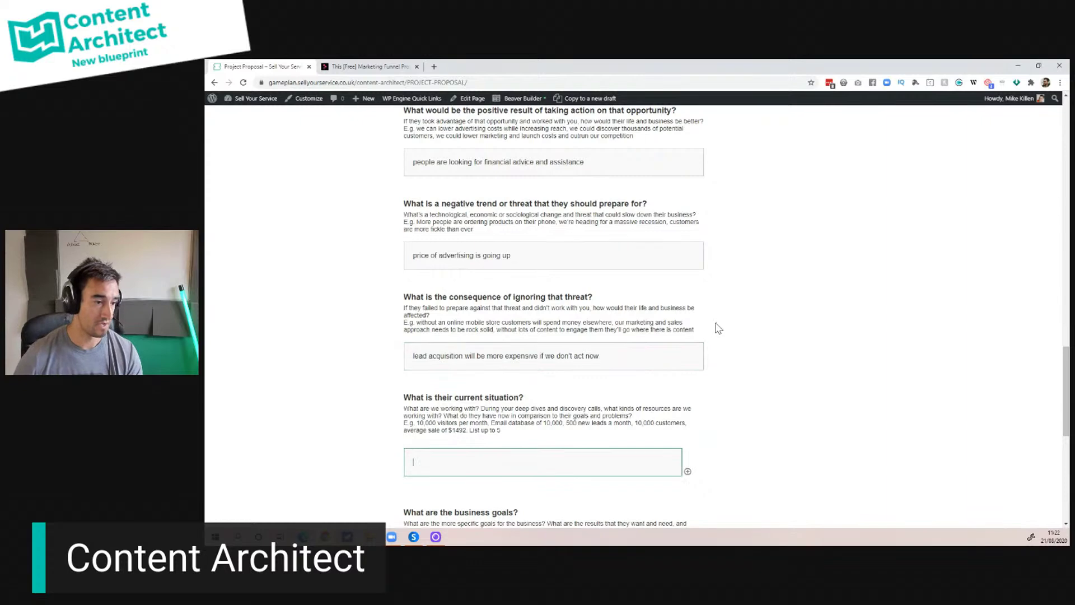
scroll(722, 329, "down", 3)
Add four extra current-situation answer boxes so there are five in total
scroll(728, 329, "up", 1)
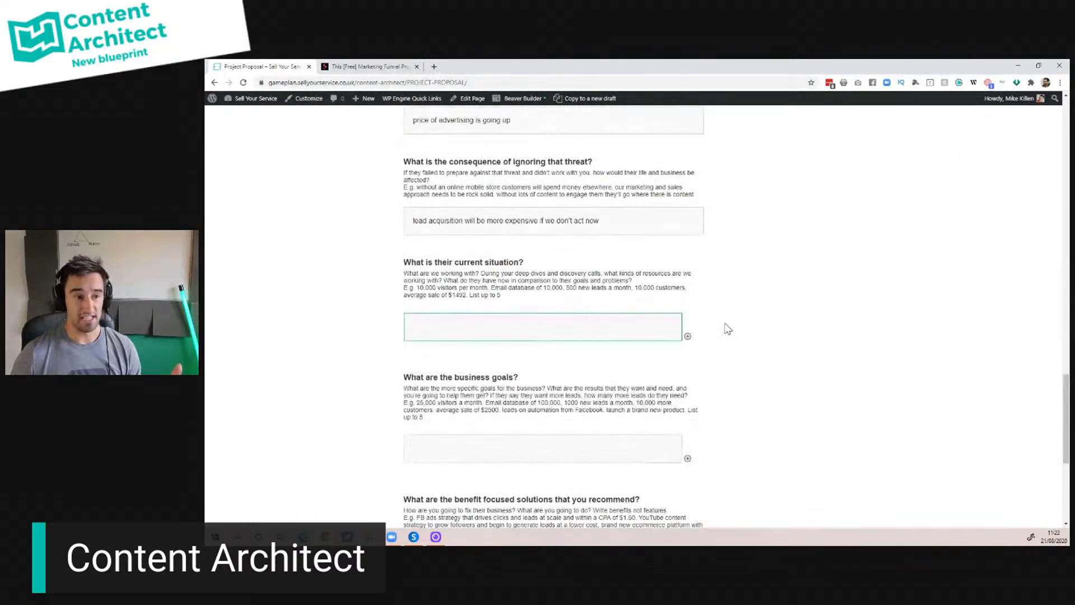
left_click(688, 336)
left_click(688, 336)
left_click(688, 336)
left_click(688, 336)
scroll(751, 341, "down", 2)
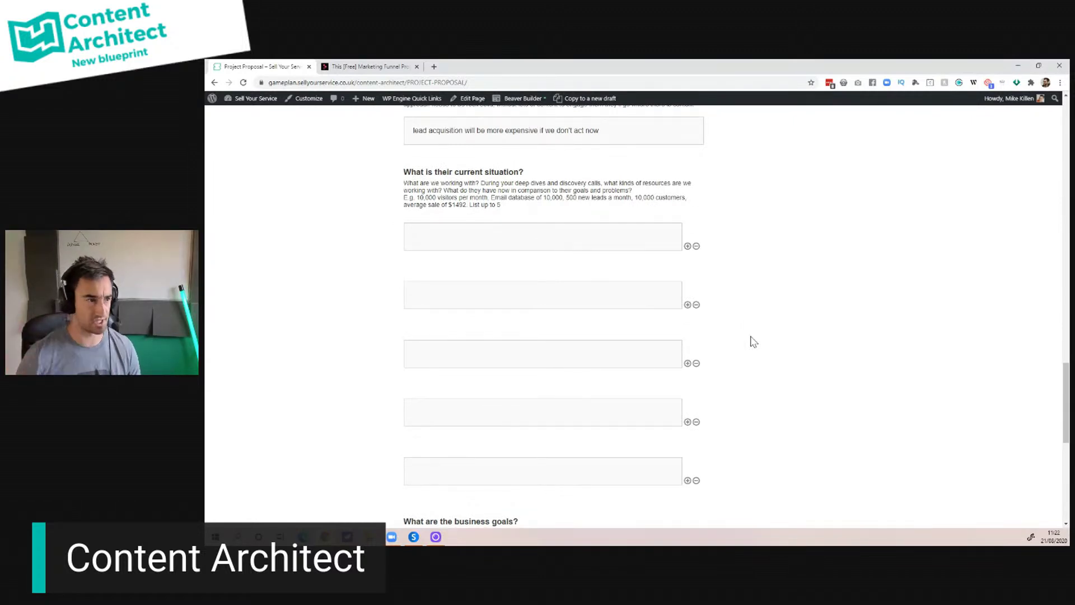
Enter '12,500 email addresses', '5000 visitors a week to their blog' and 'tons of great content, both blog and video'
left_click(527, 230)
type("1")
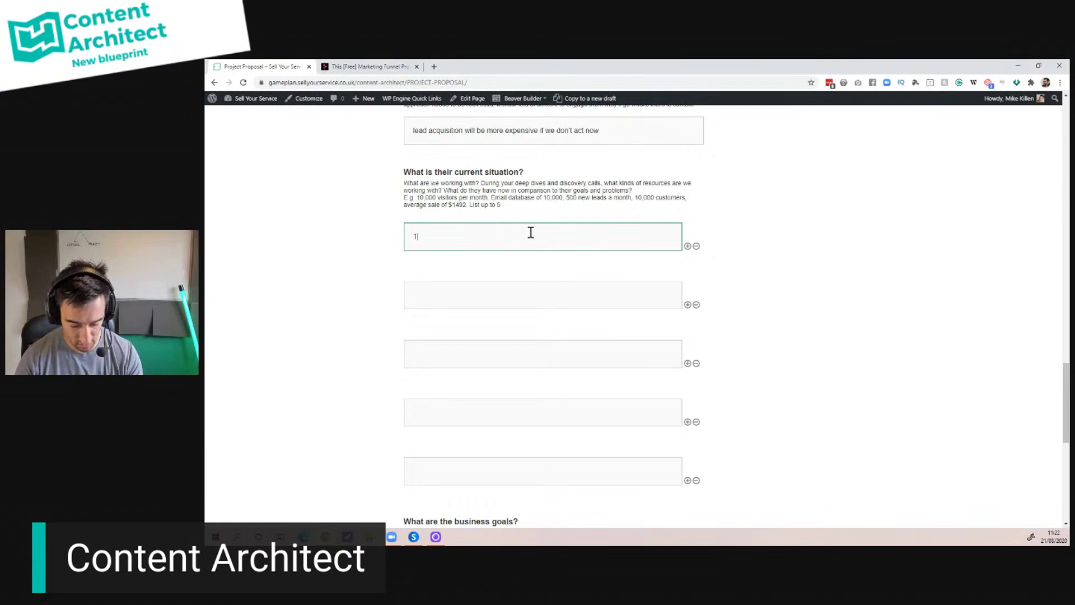
type("2,500 email addresses")
key("Tab")
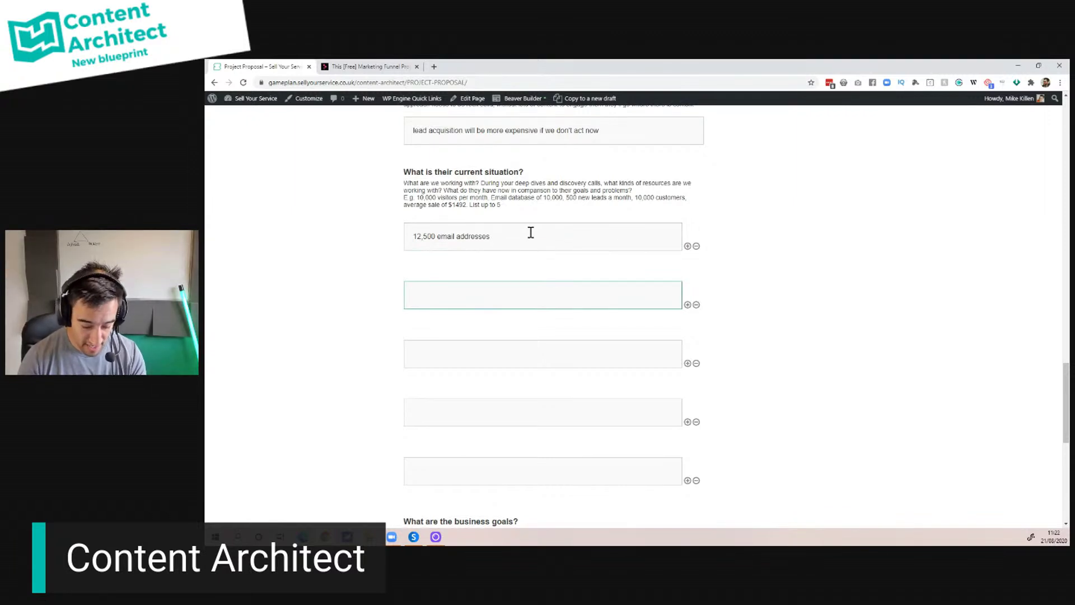
type("5000 vis")
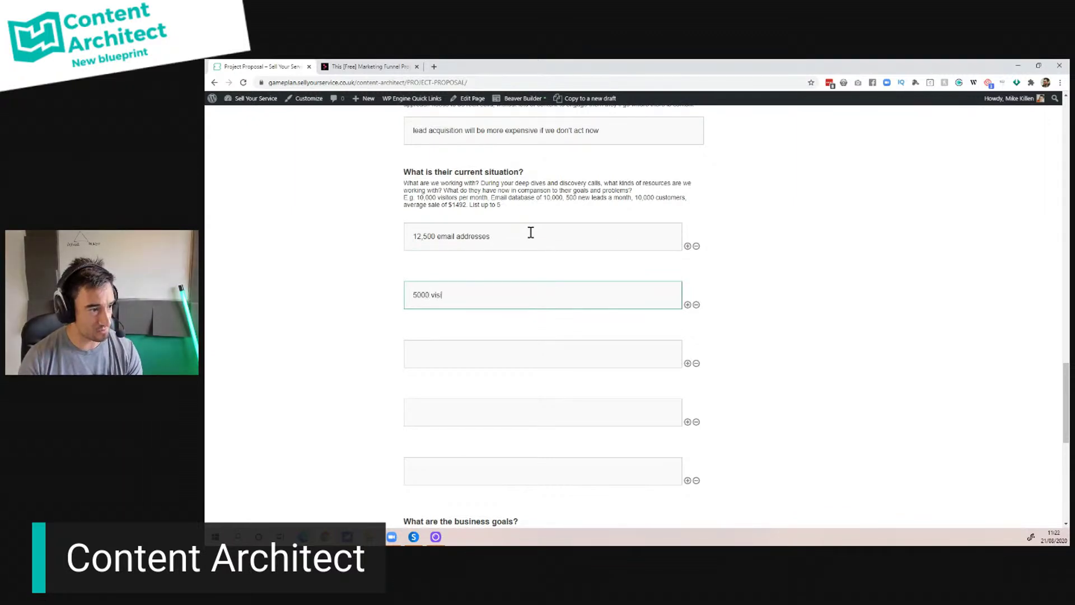
type("itors a week")
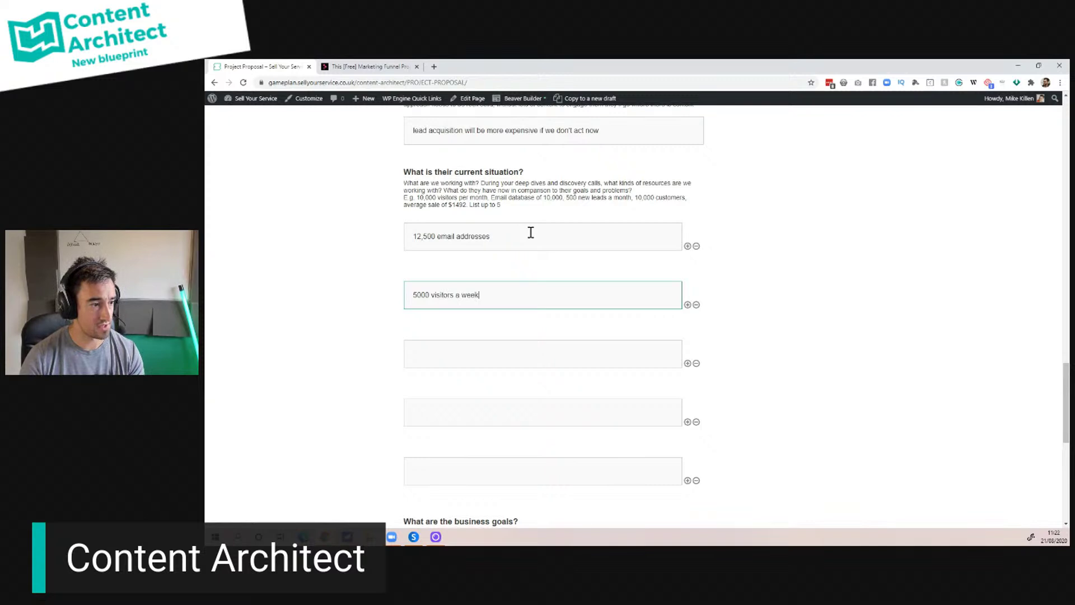
type(" to their blog")
key("Tab")
type("tons of g")
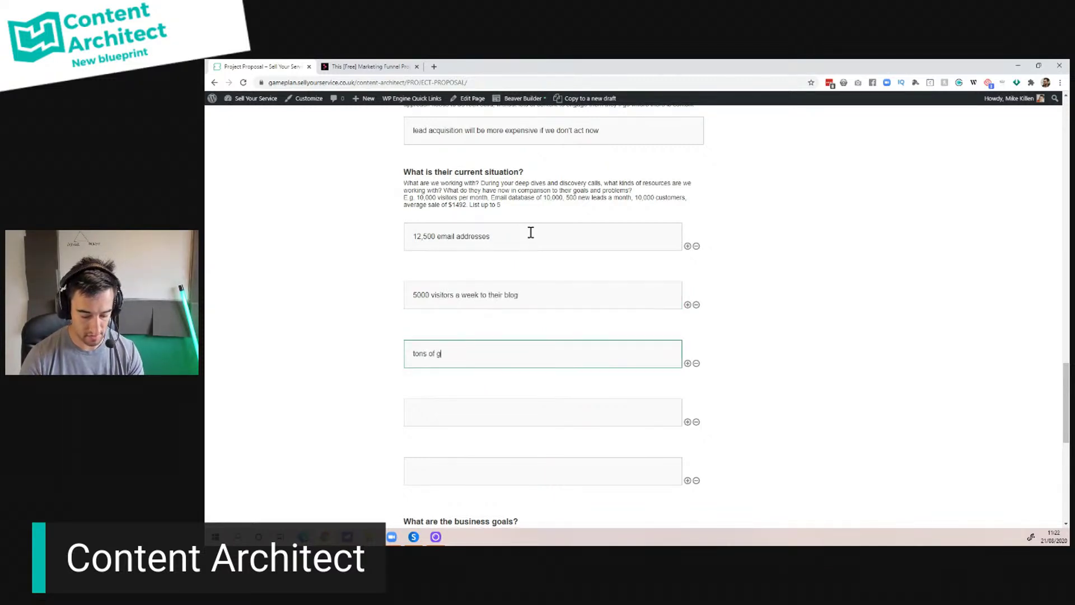
type("reat content, both blog")
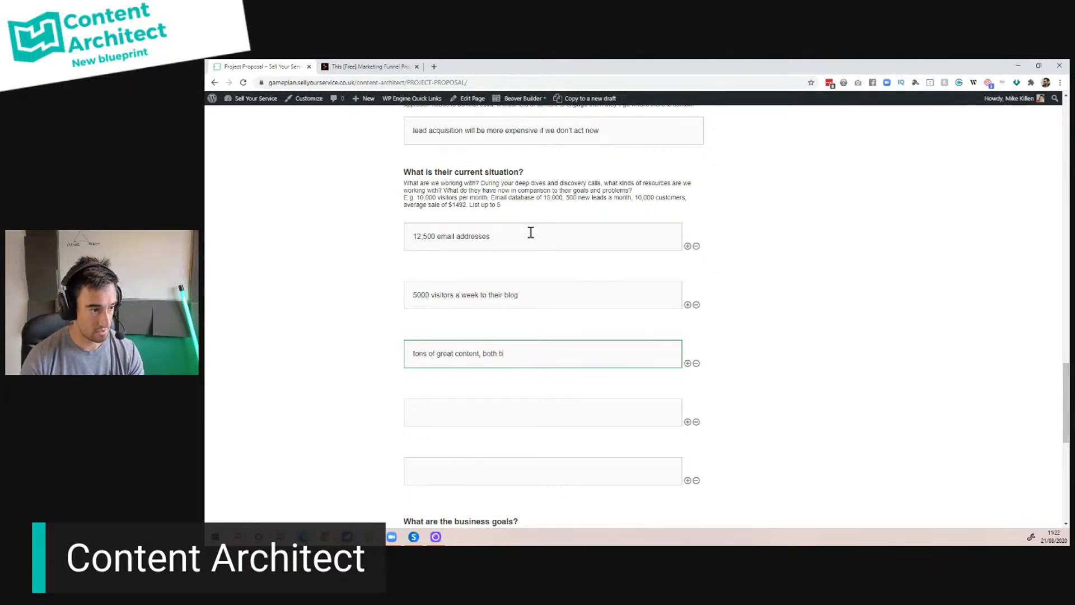
type("and video")
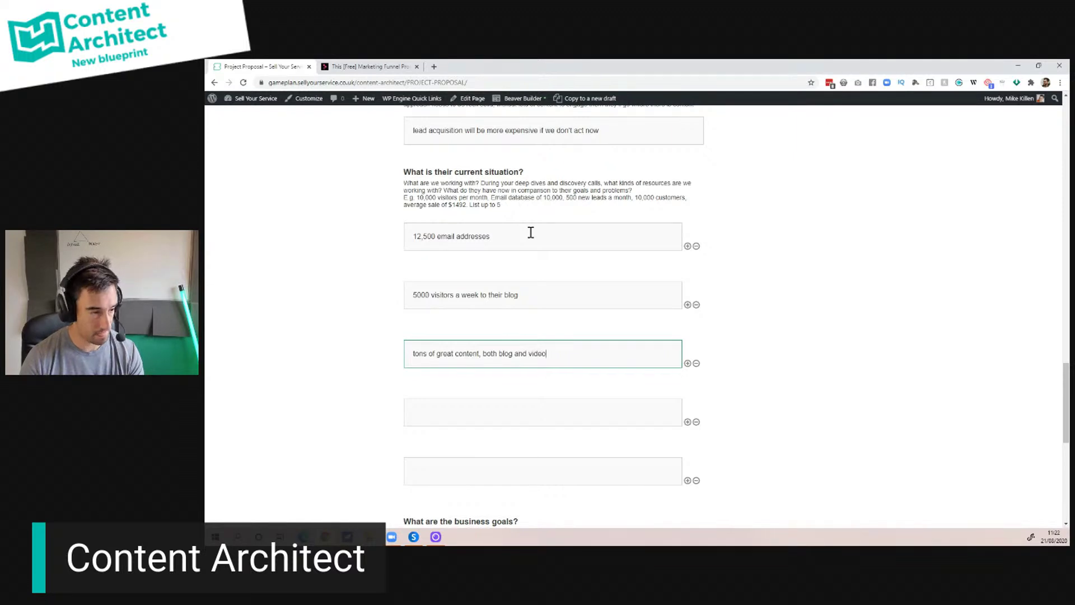
Add 'authority in the space with speaking gigs' and 'have lots of scalable products' as the last situations
key("Tab")
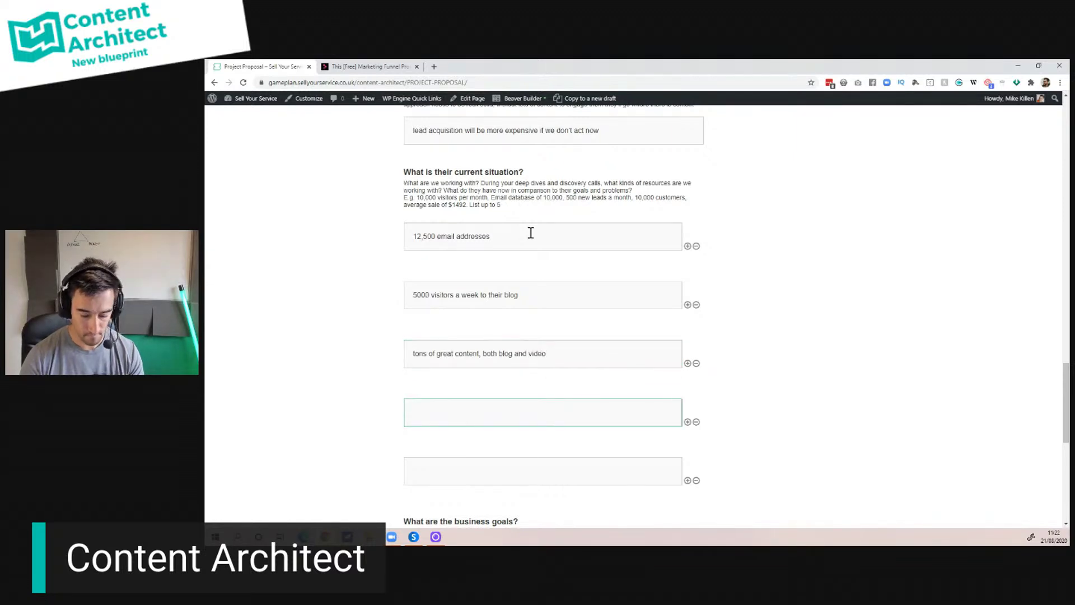
type("authority i")
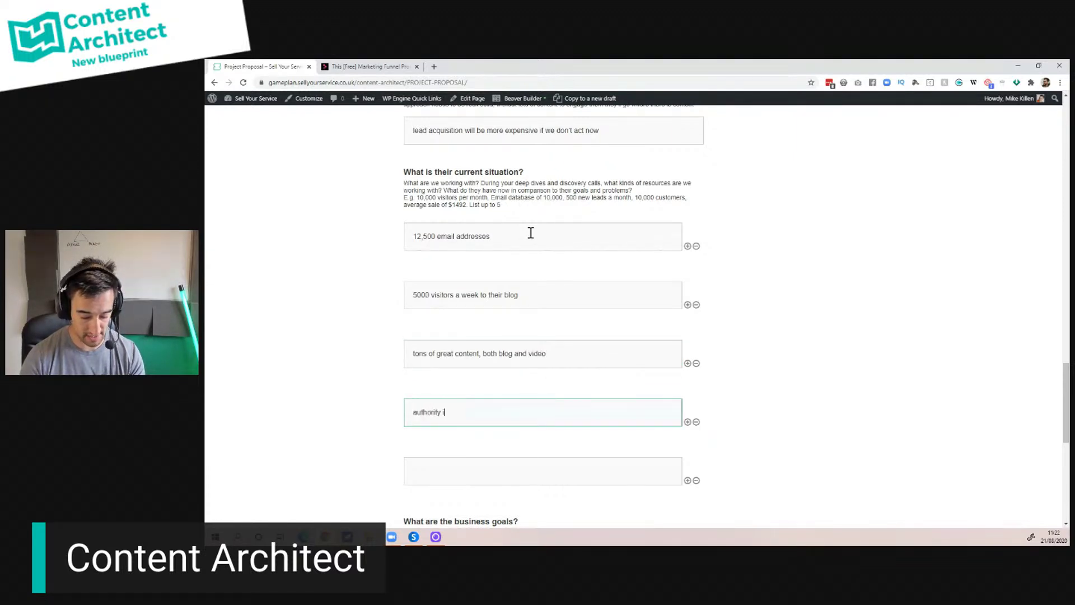
type("n the space with")
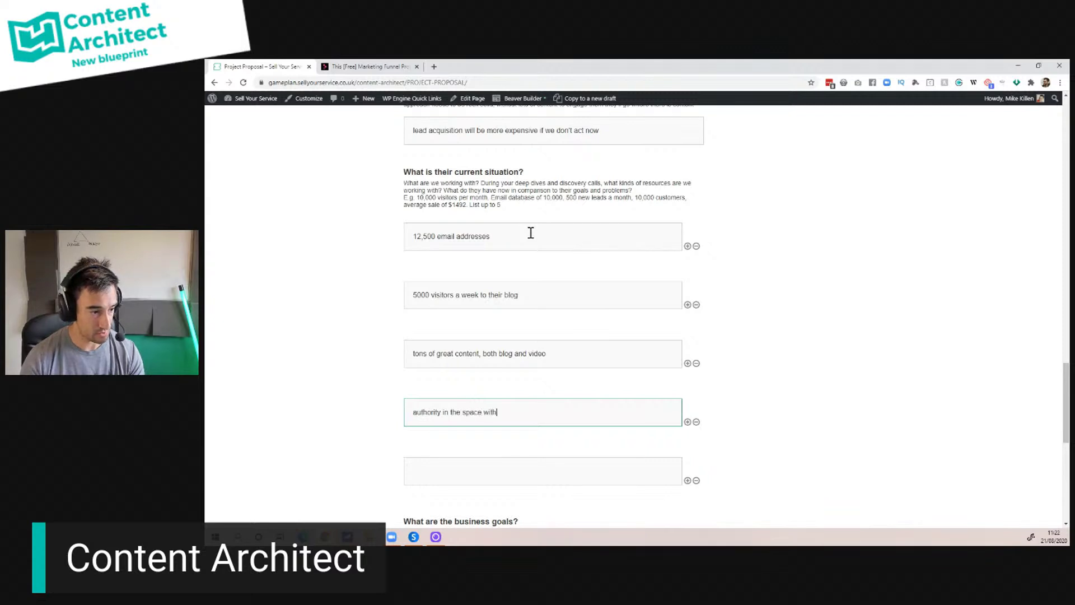
type(" speaking gigs")
key("Tab")
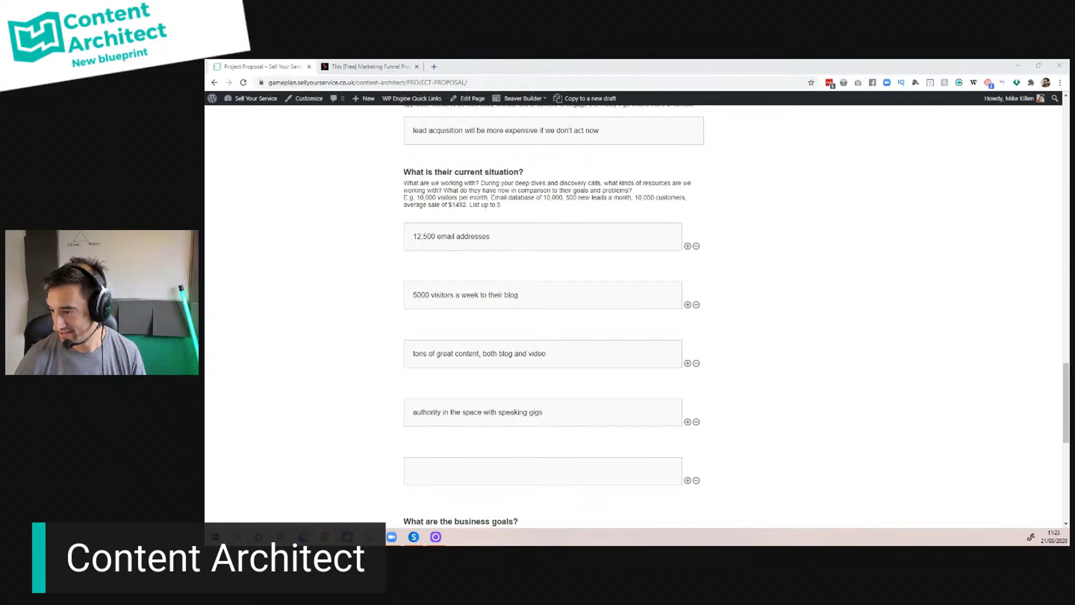
left_click(457, 476)
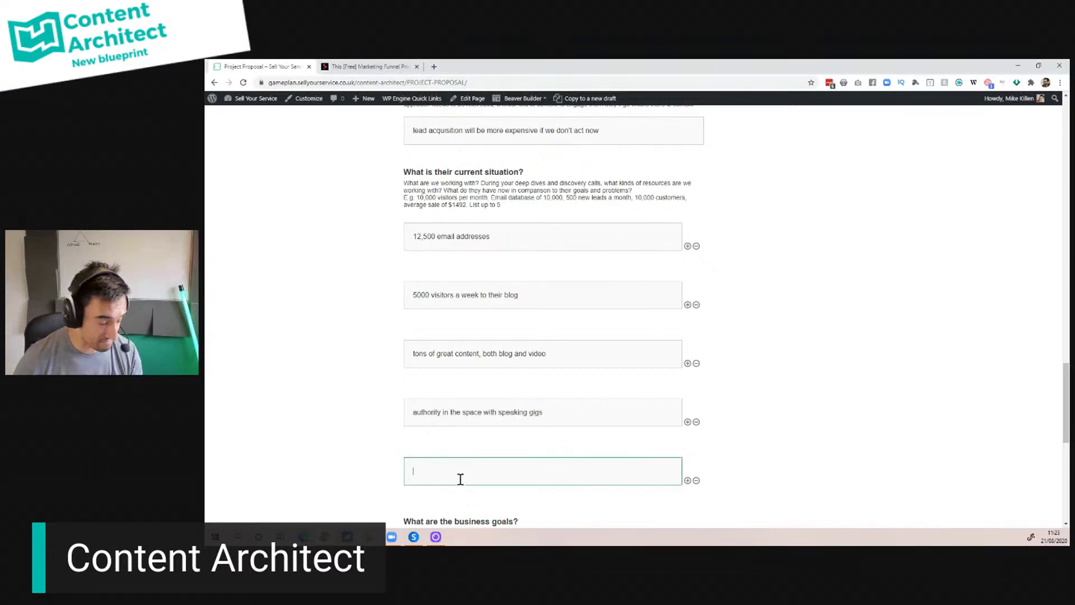
type("have lots of ")
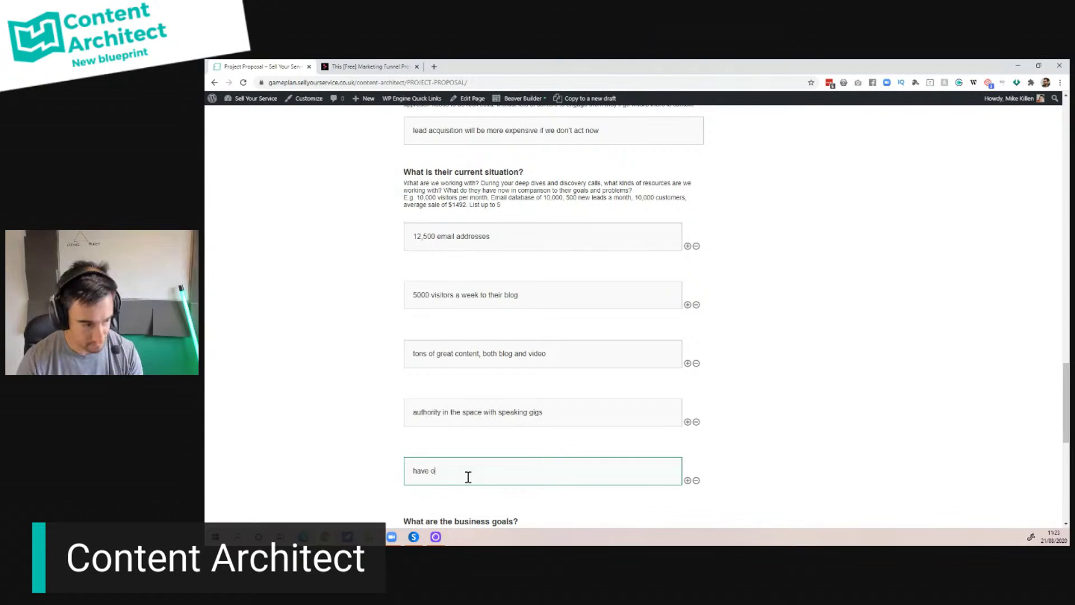
type("scala")
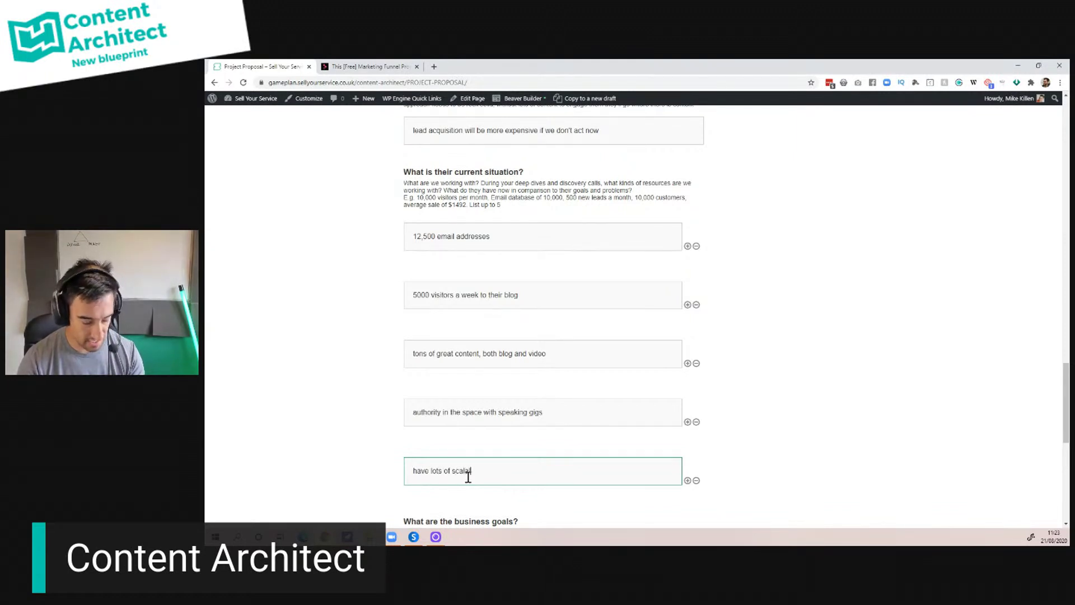
type("ble products")
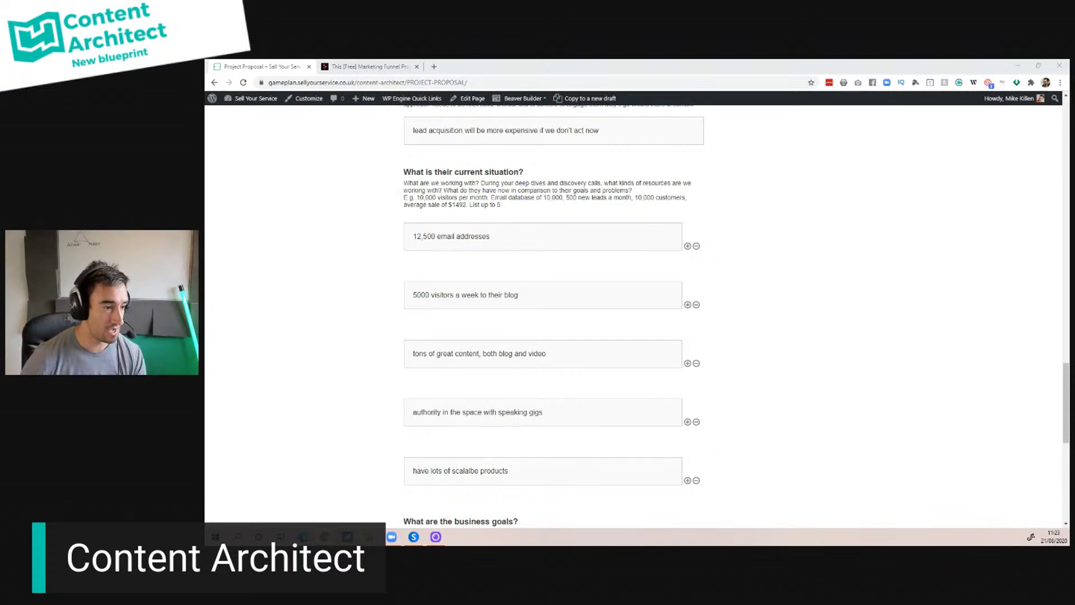
Add four extra business-goal fields beneath the first one
scroll(598, 352, "down", 5)
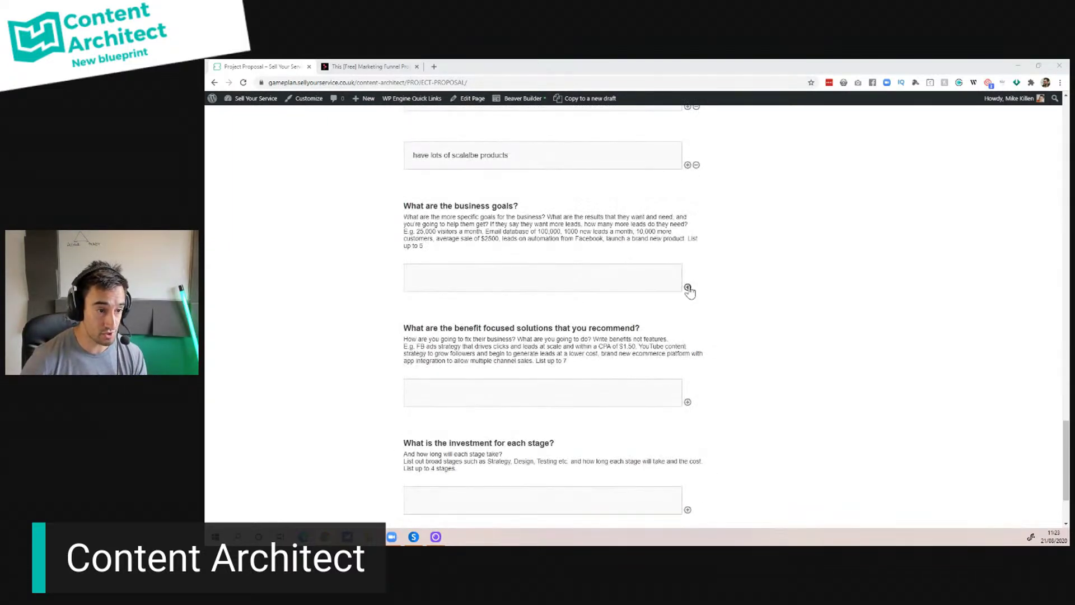
left_click(688, 287)
left_click(688, 287)
left_click(688, 287)
left_click(688, 288)
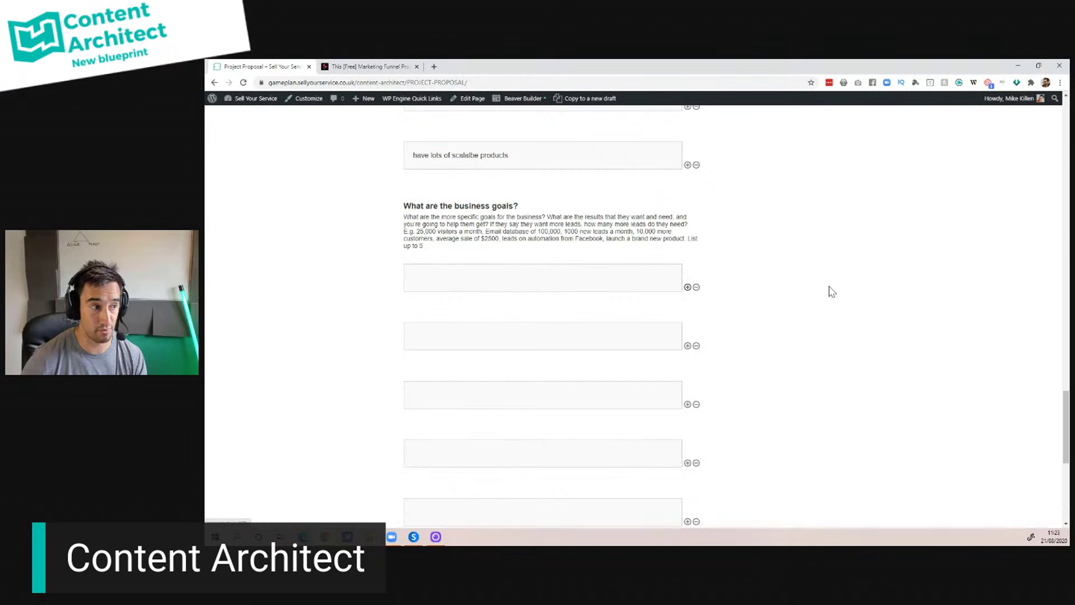
scroll(832, 291, "down", 1)
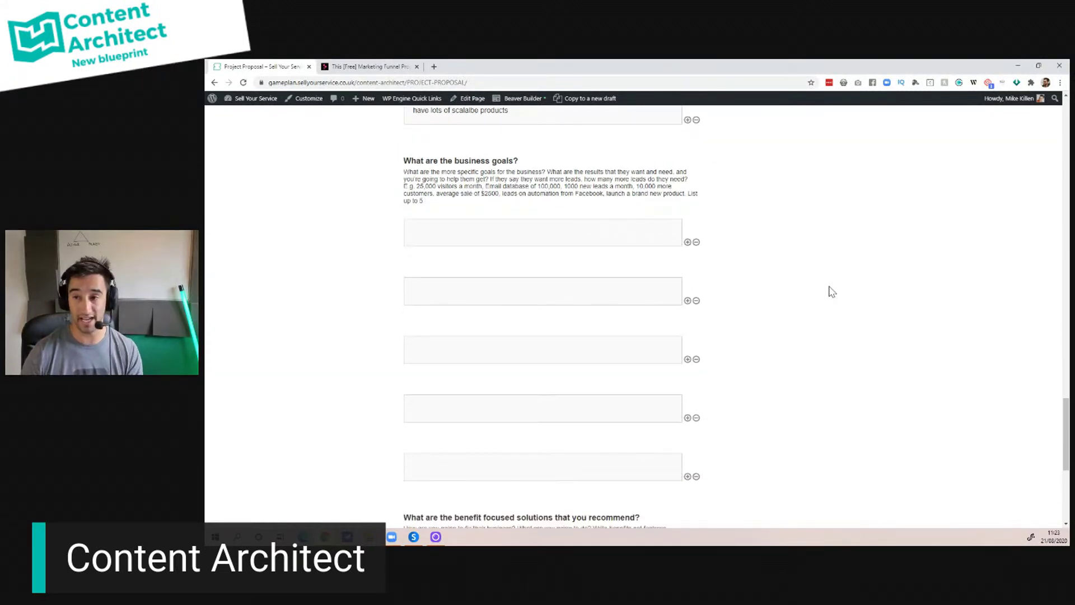
Enter '$25,000 per month' and '1000 recurring customers' as the first two business goals
left_click(456, 245)
type("$25,000 p")
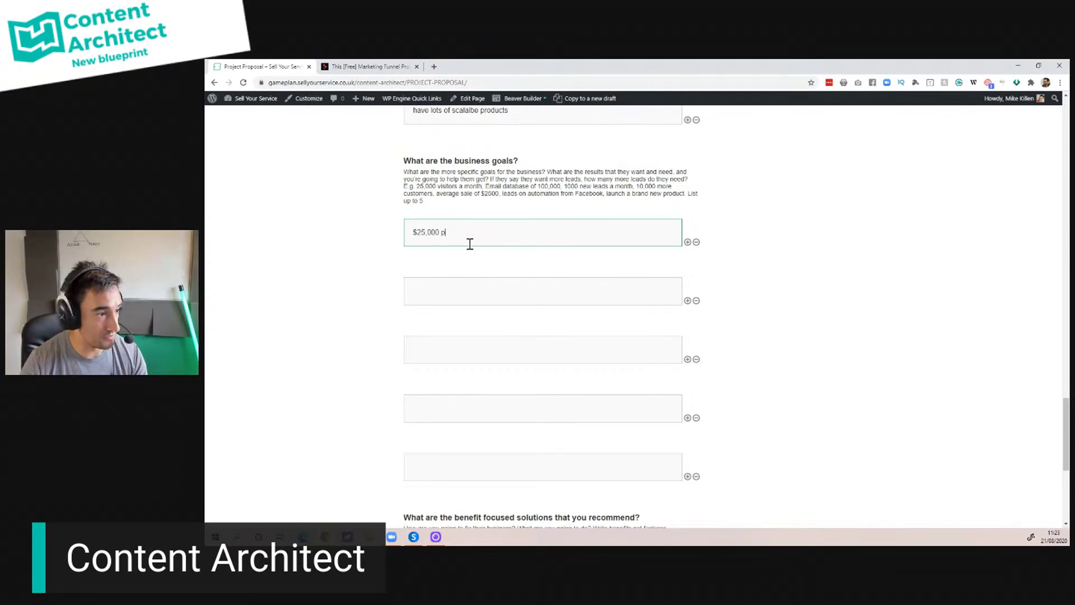
type("er month")
key("Tab")
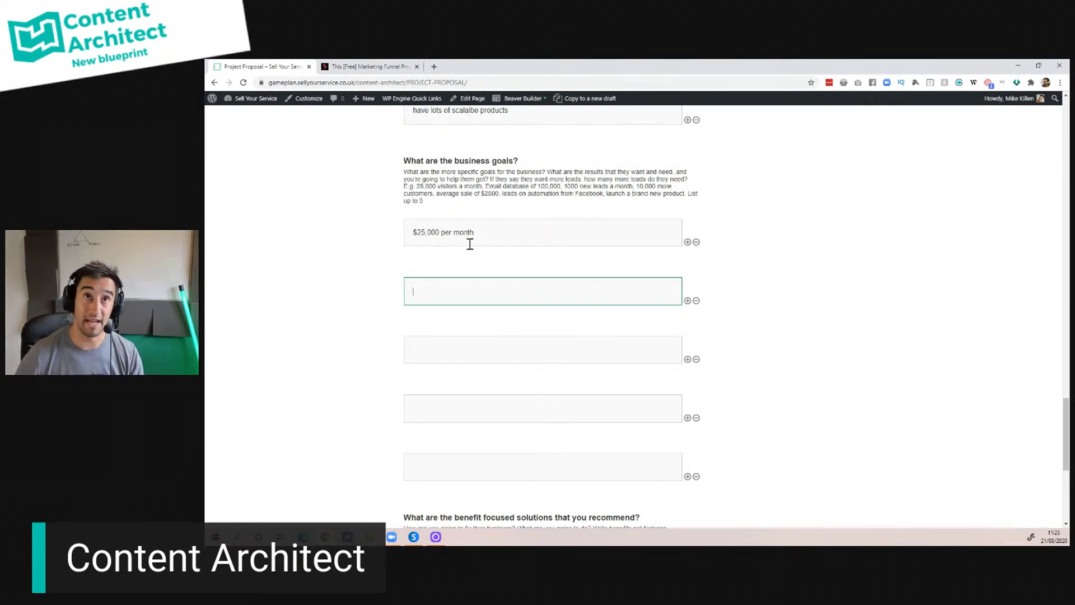
type("1000 recurring customers")
Insert a new current-situation entry reading '340 odd customers varying in revenue type'
scroll(727, 277, "up", 1)
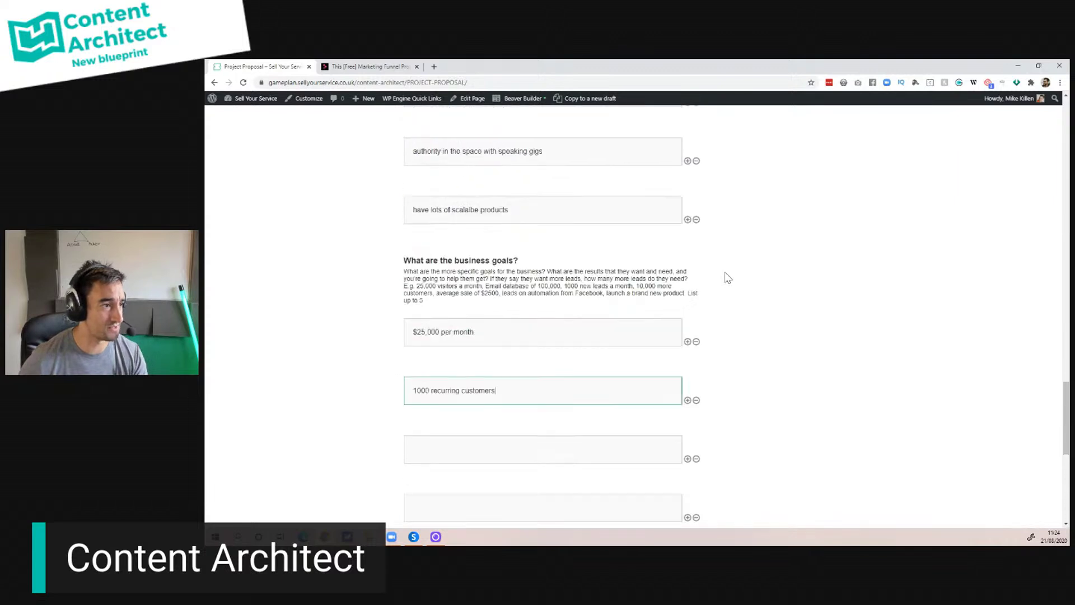
scroll(727, 277, "up", 1)
left_click(688, 255)
left_click(553, 301)
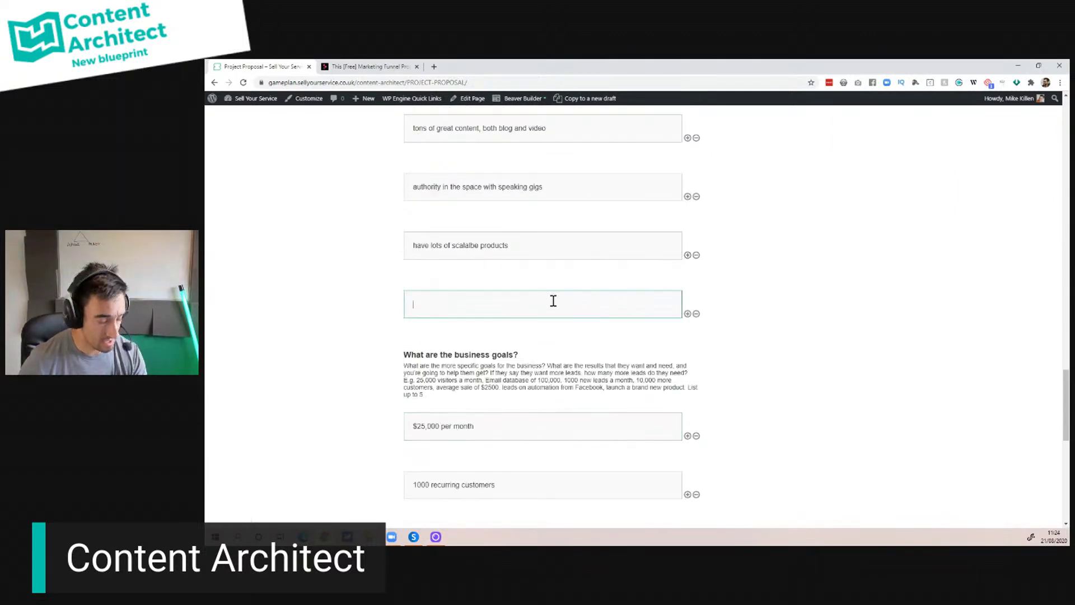
type("340 odd customers ")
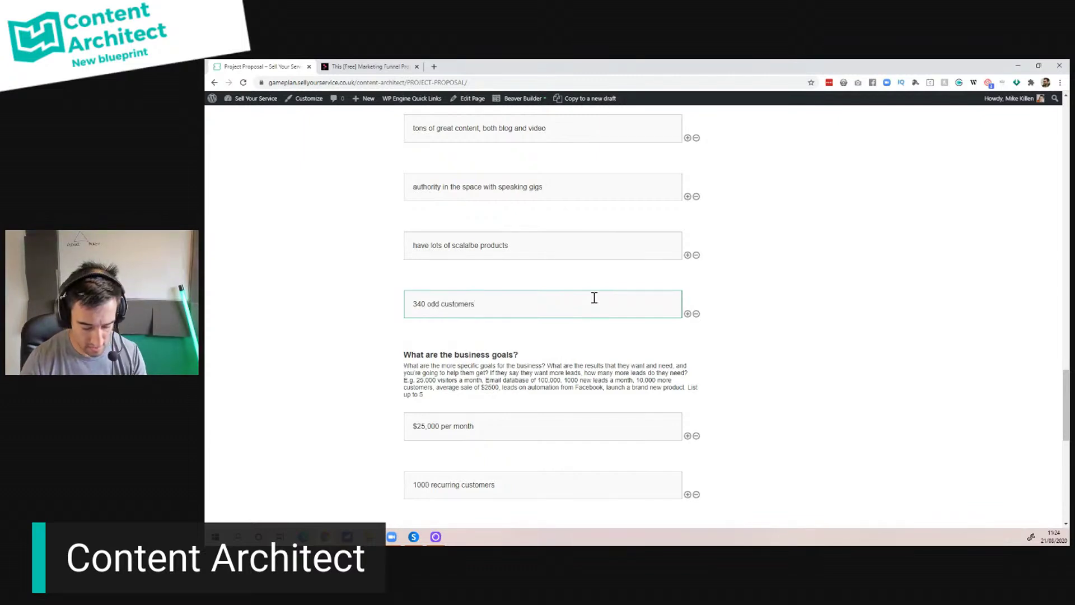
type("varyin")
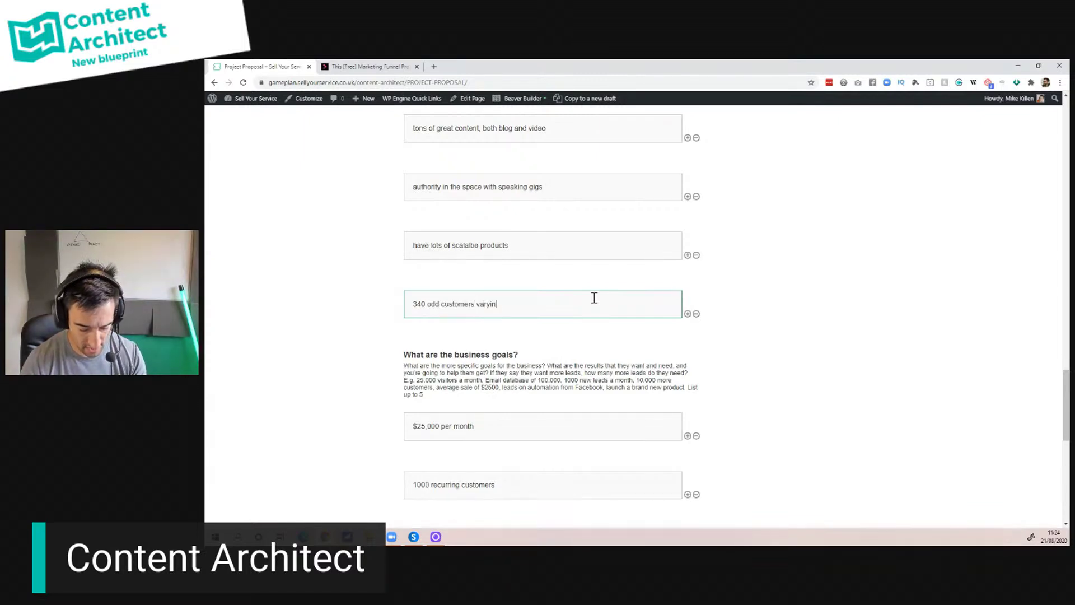
type("g in revenue type")
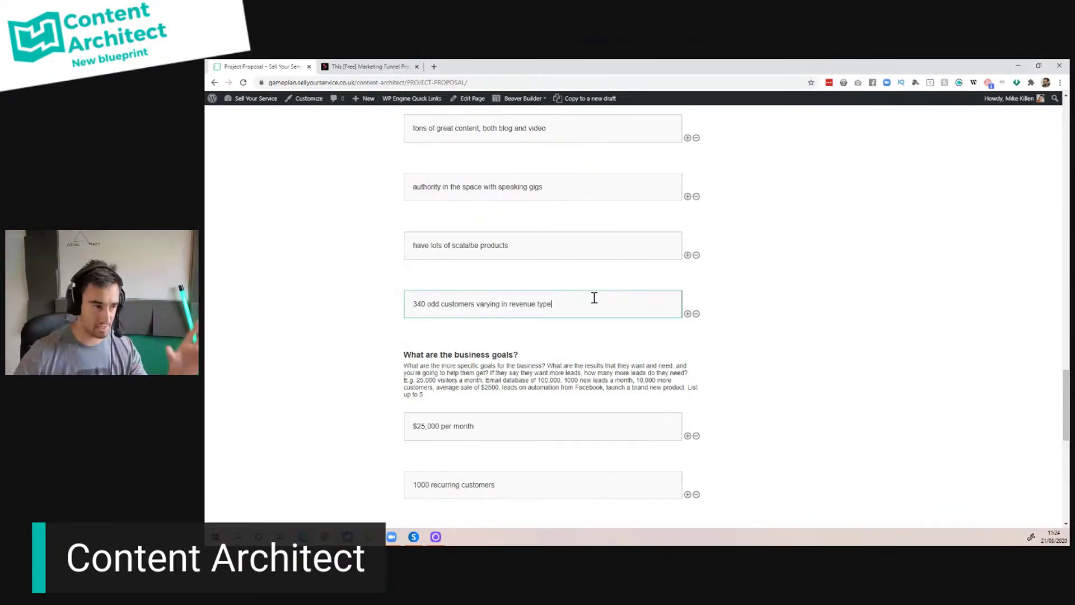
Return to the business goals and place the cursor in the third goal field
scroll(592, 301, "down", 3)
left_click(547, 353)
scroll(581, 358, "up", 15)
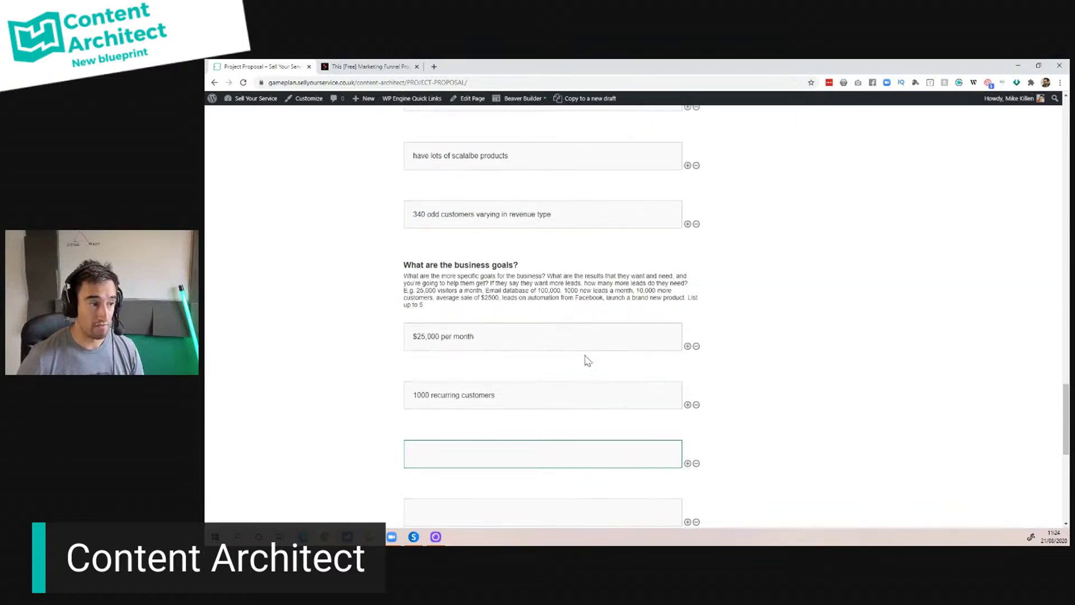
scroll(585, 359, "up", 2)
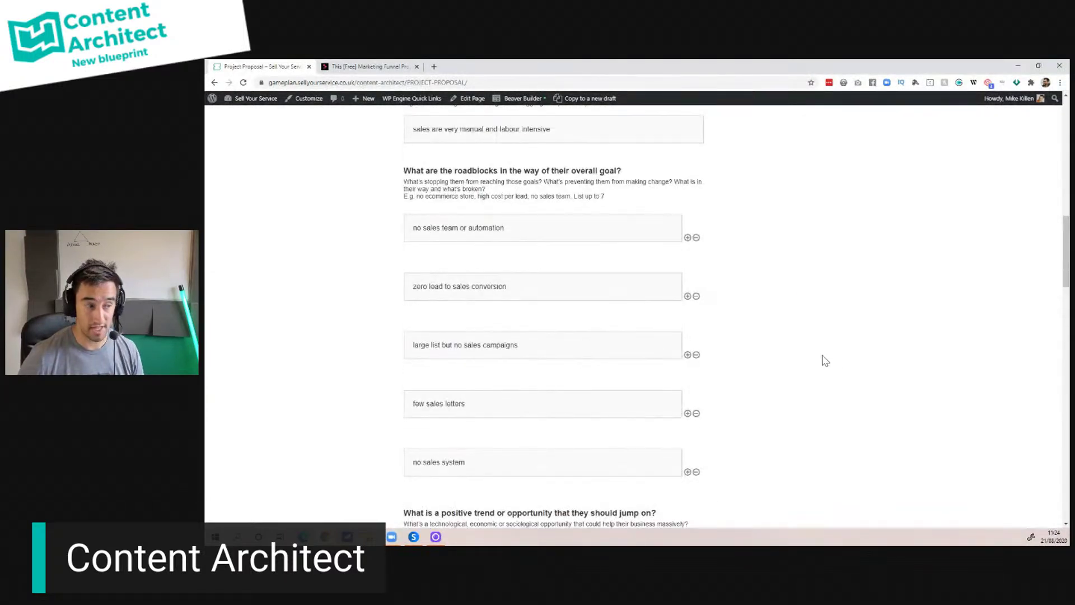
scroll(875, 396, "down", 12)
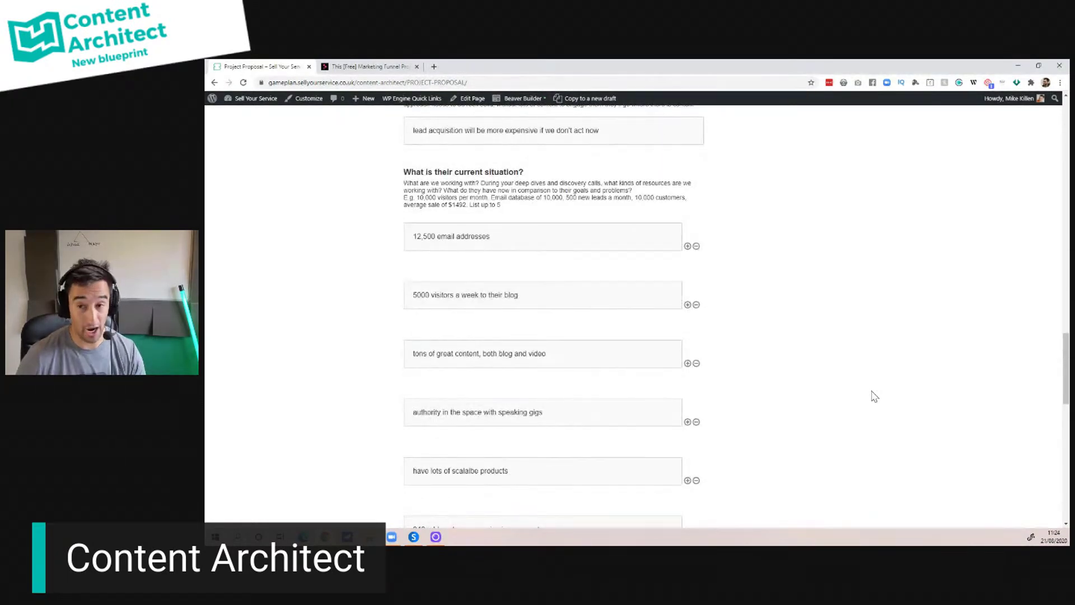
scroll(875, 396, "down", 8)
scroll(672, 388, "up", 1)
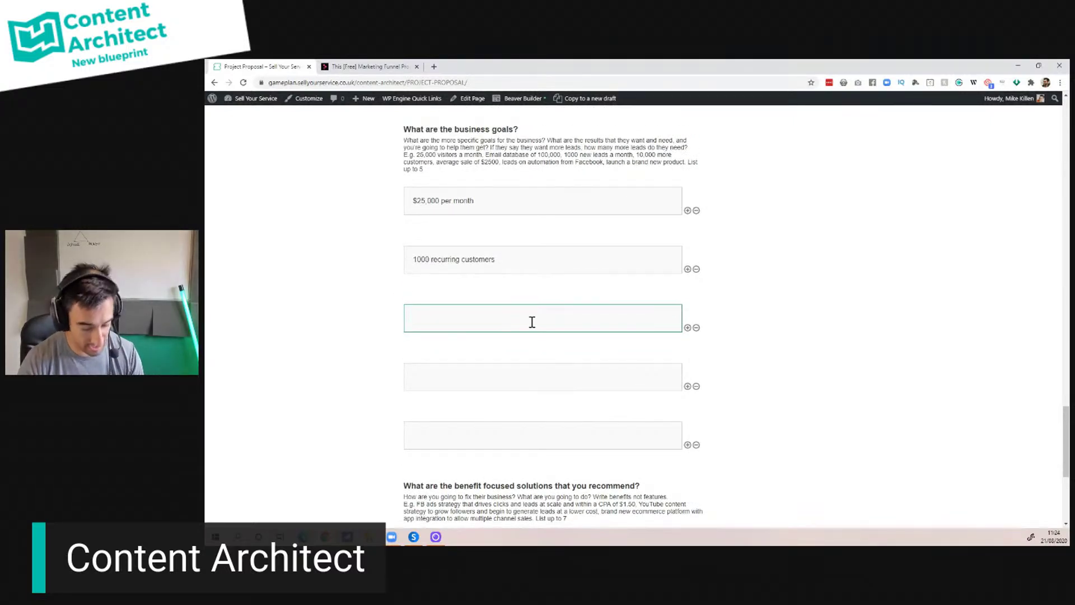
Enter 'low ticket items sell on autopilot' as the third business goal
type("low ticket iles")
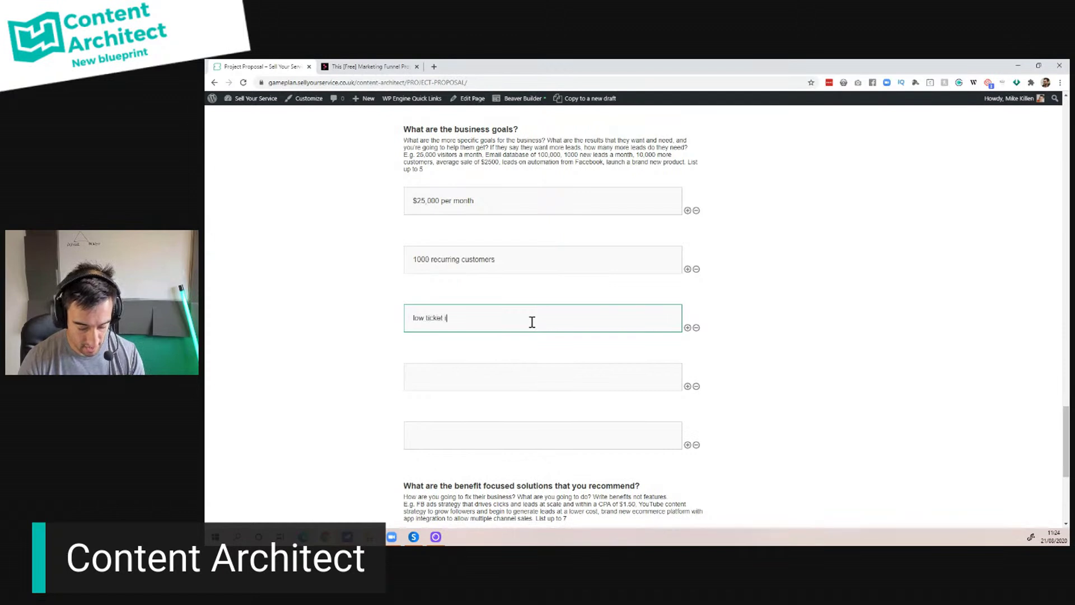
key("BackSpace")
key("BackSpace")
key("BackSpace")
type("tems sell ")
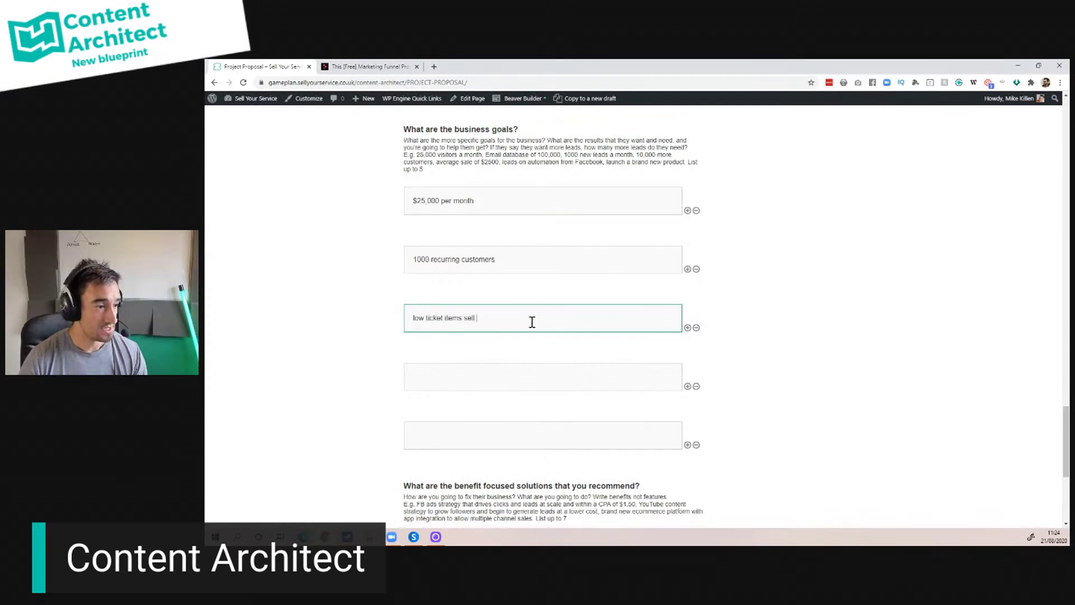
type("on autopilot")
key("Tab")
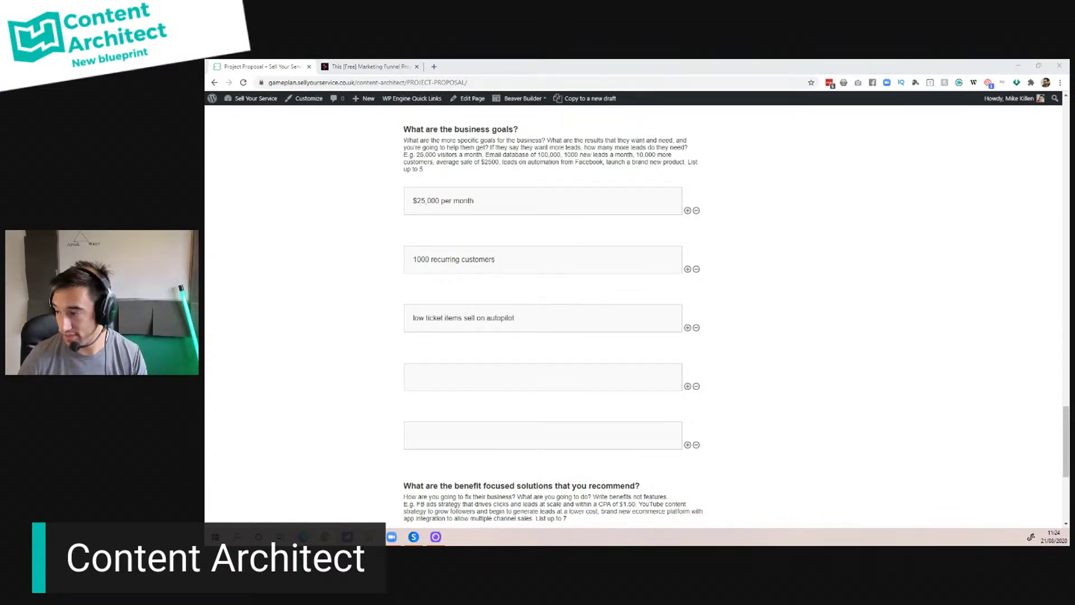
Enter 'less time spent selling - more time creating content' as the fourth business goal
left_click(465, 378)
type("le")
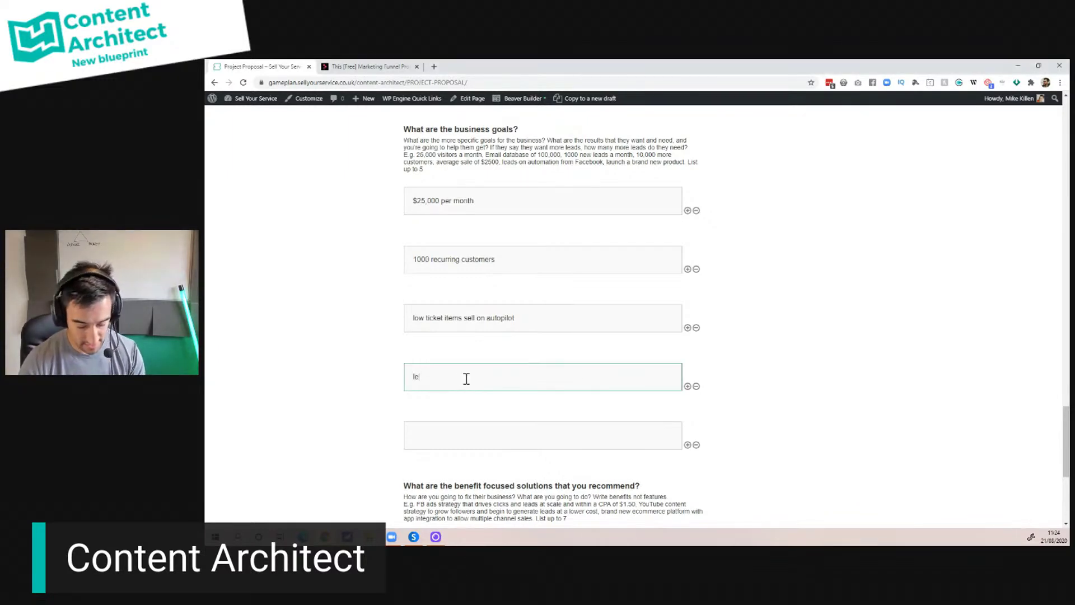
type("sst time spent selling")
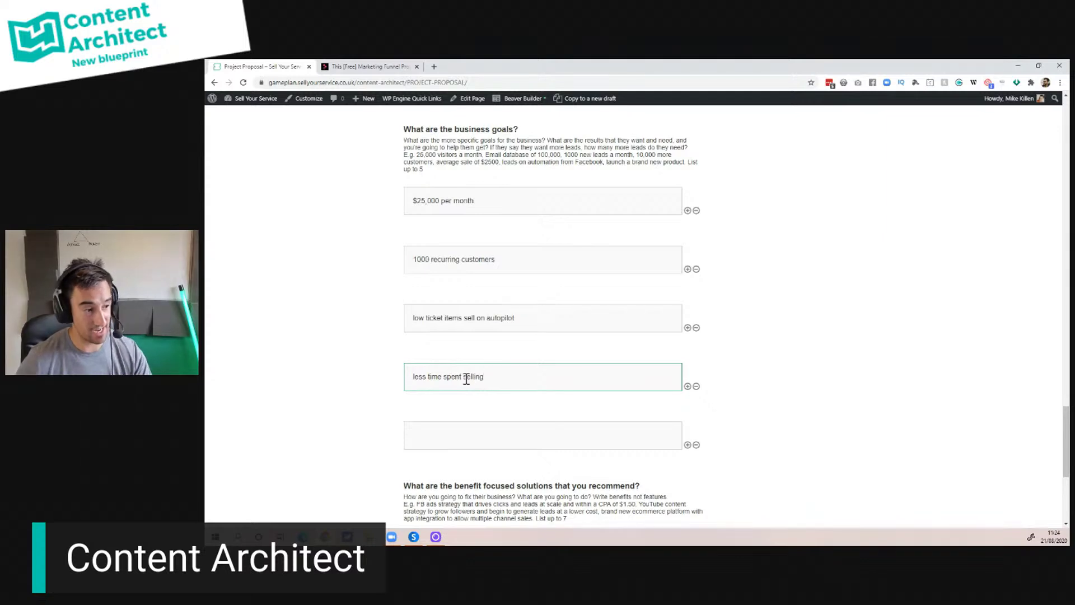
key("ctrl+a")
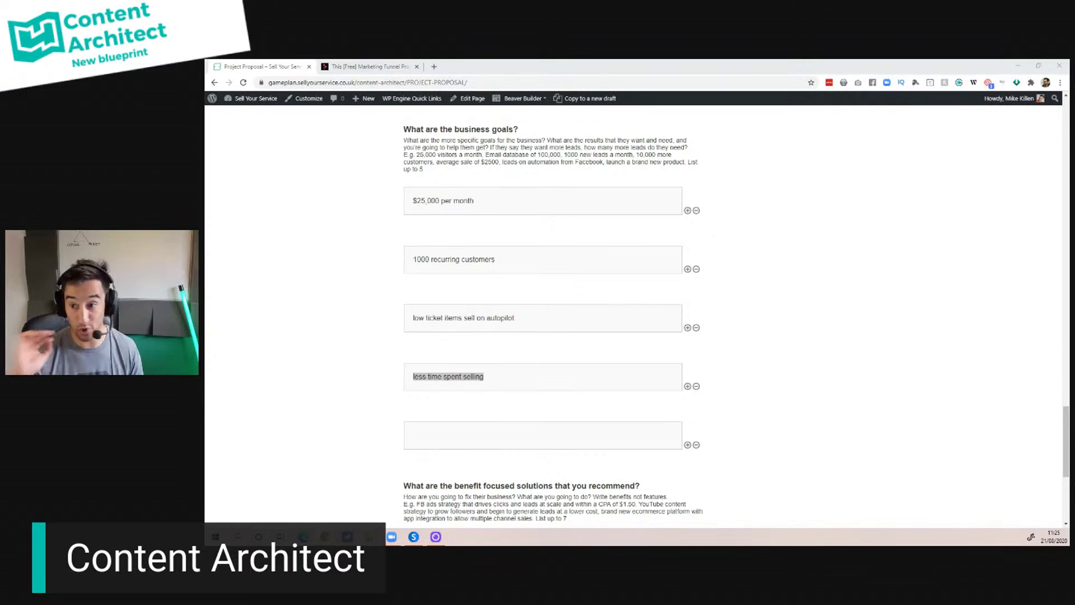
left_click(535, 376)
type("- more ti")
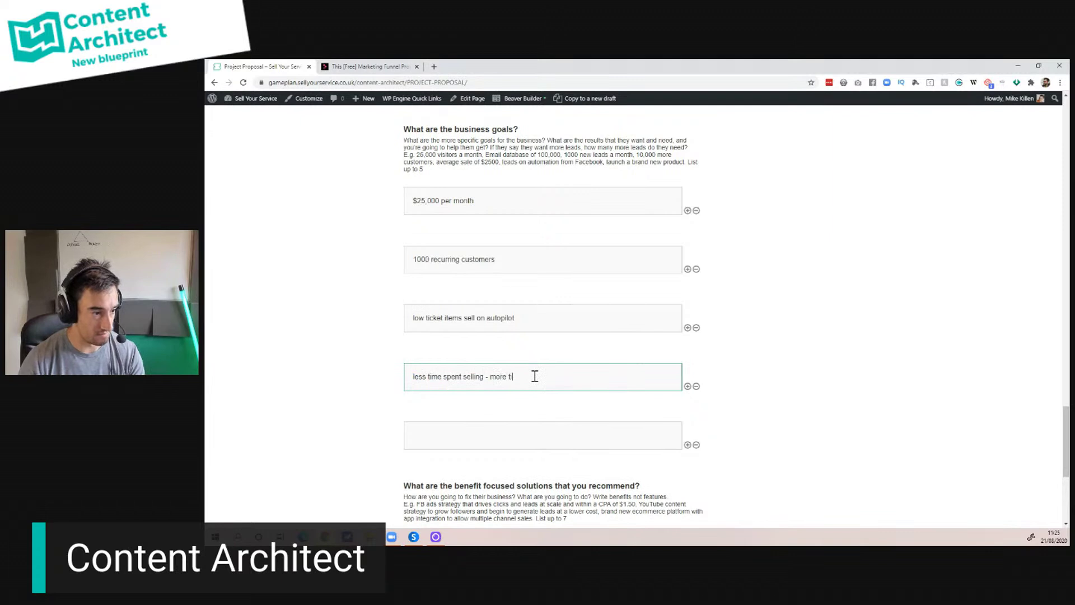
type("me creating content")
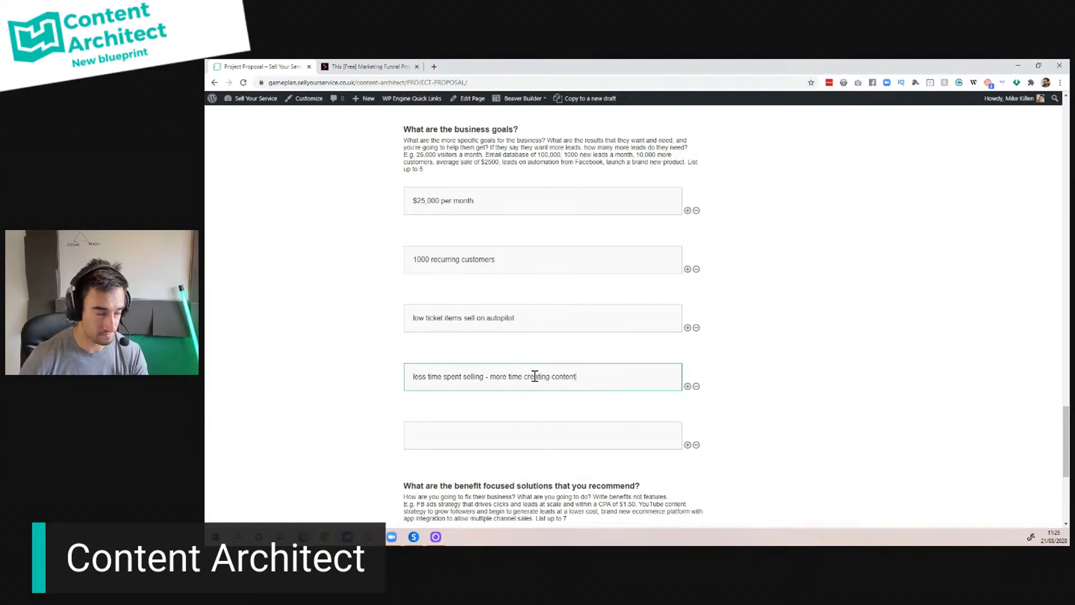
key("Tab")
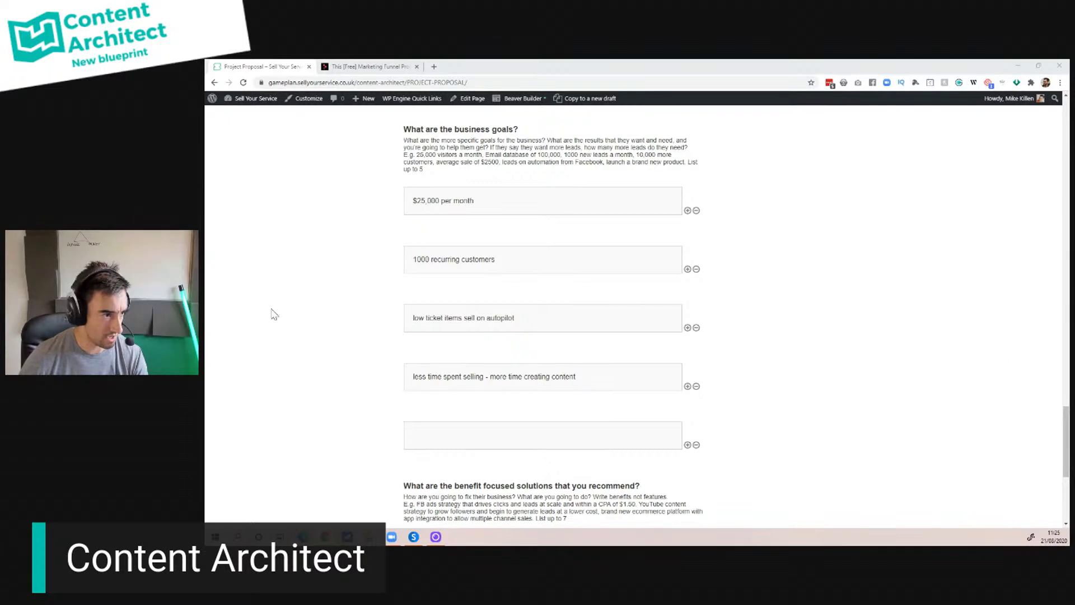
Enter 'Grow the email list to 50,000' as the fifth goal and move down to solutions
left_click(490, 429)
type("Gro")
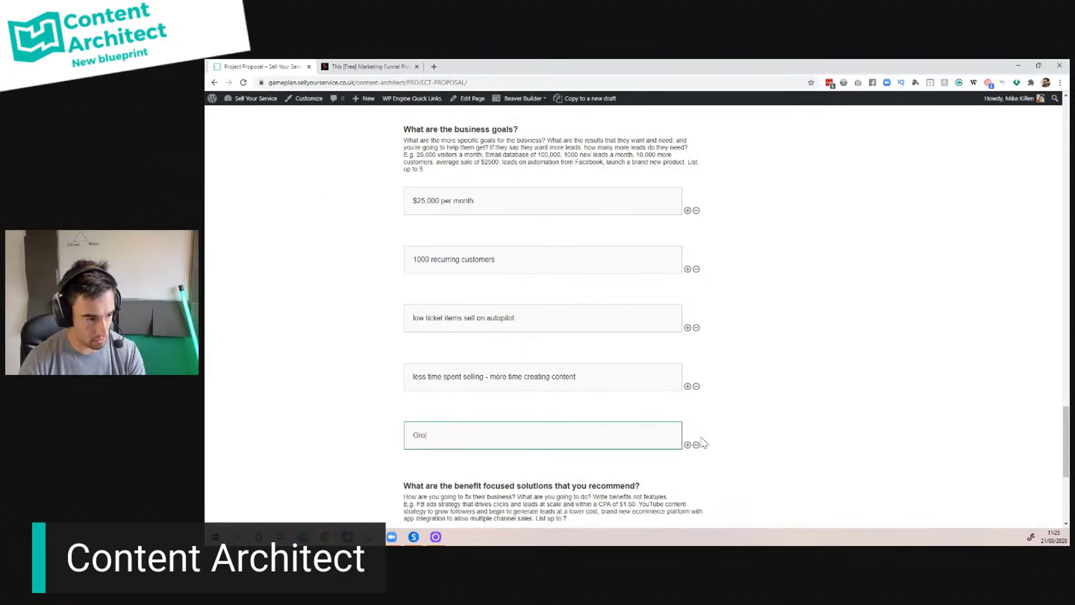
type("w the email list to ")
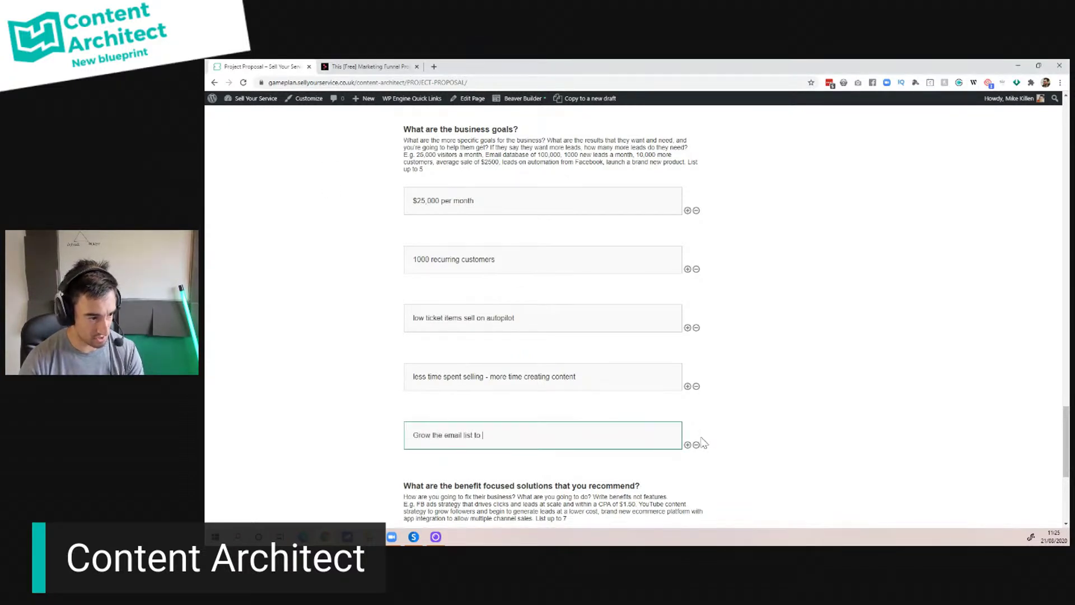
type("50,000")
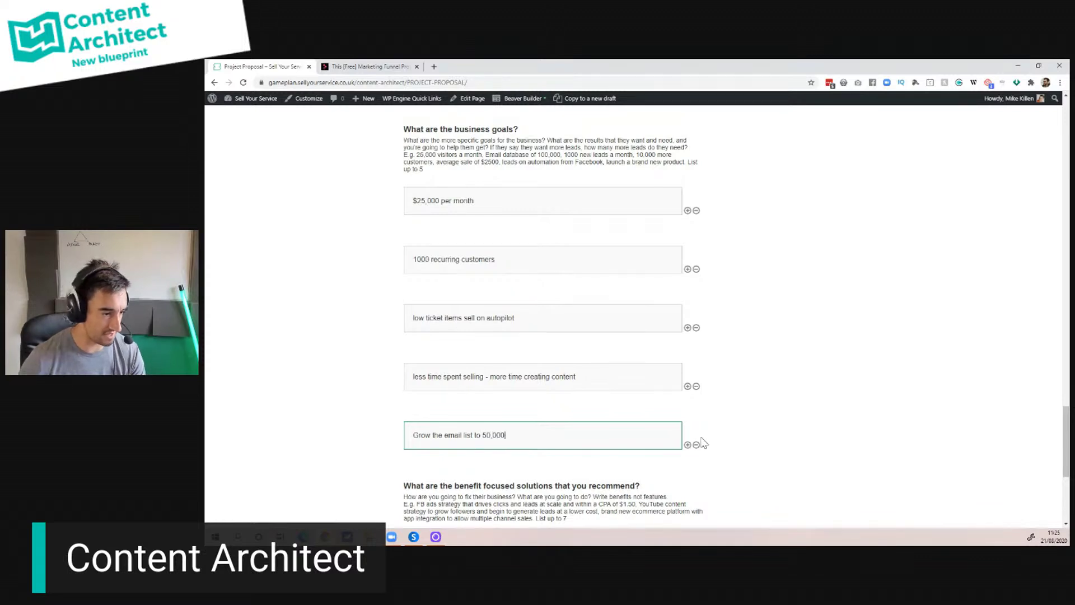
scroll(702, 431, "down", 2)
scroll(701, 429, "down", 3)
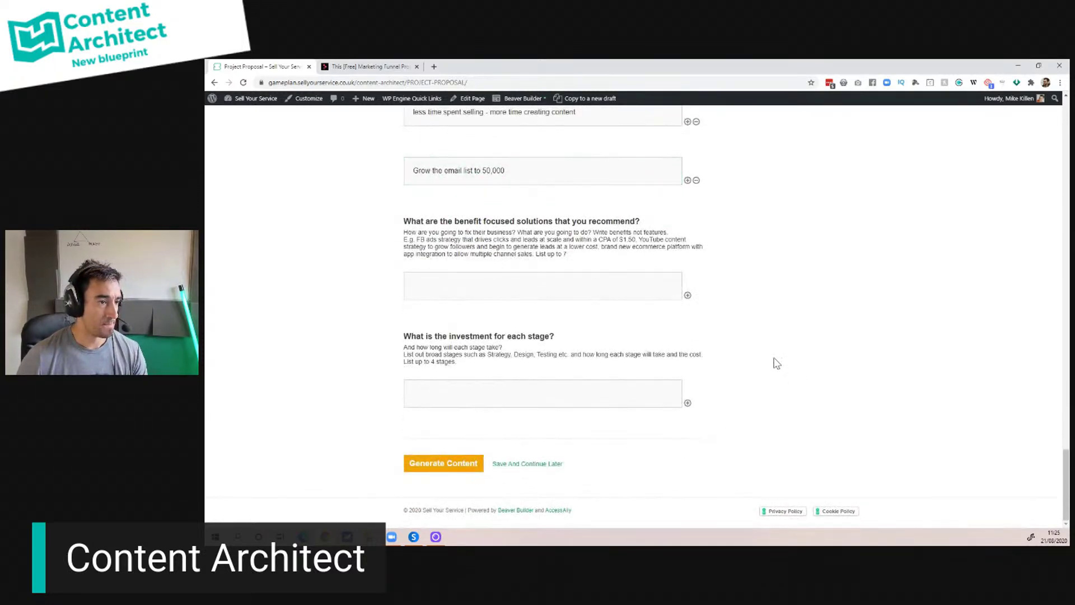
Add extra answer boxes under the benefit-focused solutions question, then review the answers above
left_click(688, 295)
left_click(688, 295)
left_click(688, 295)
left_click(688, 295)
scroll(863, 340, "down", 2)
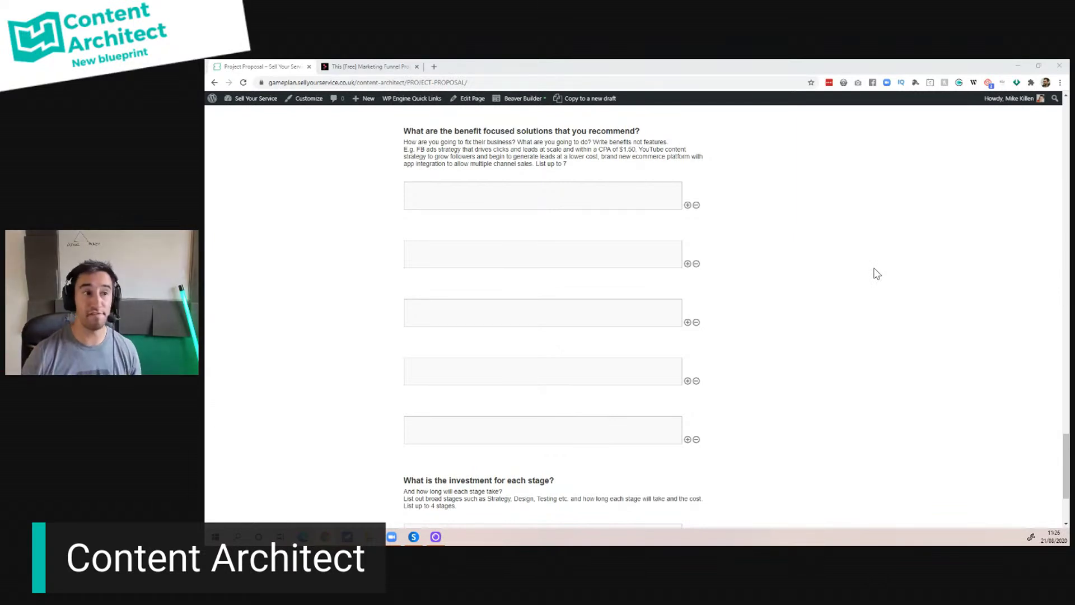
scroll(875, 272, "up", 5)
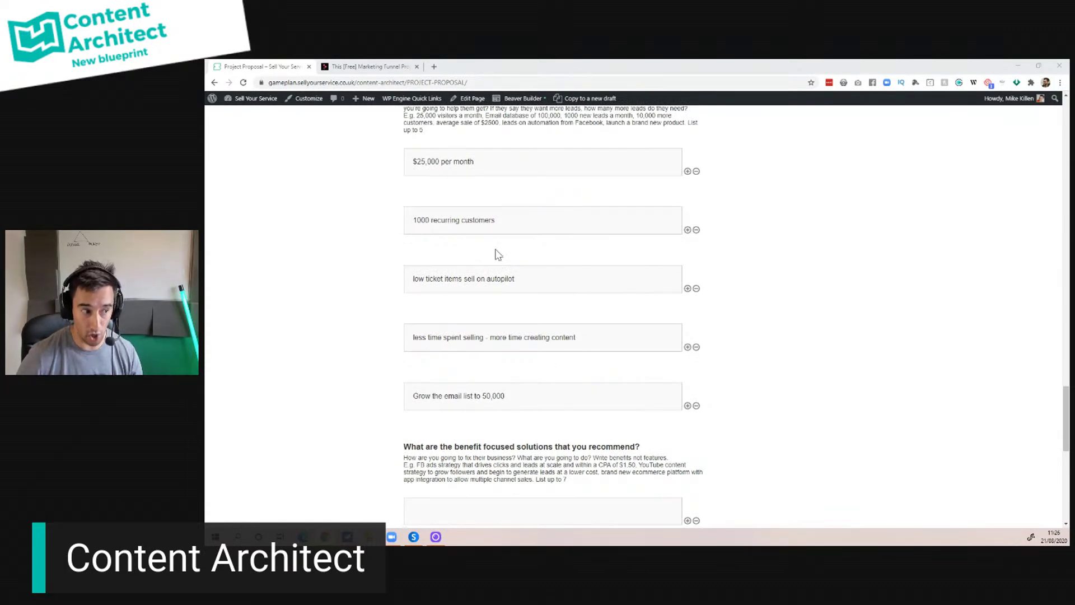
scroll(588, 358, "up", 7)
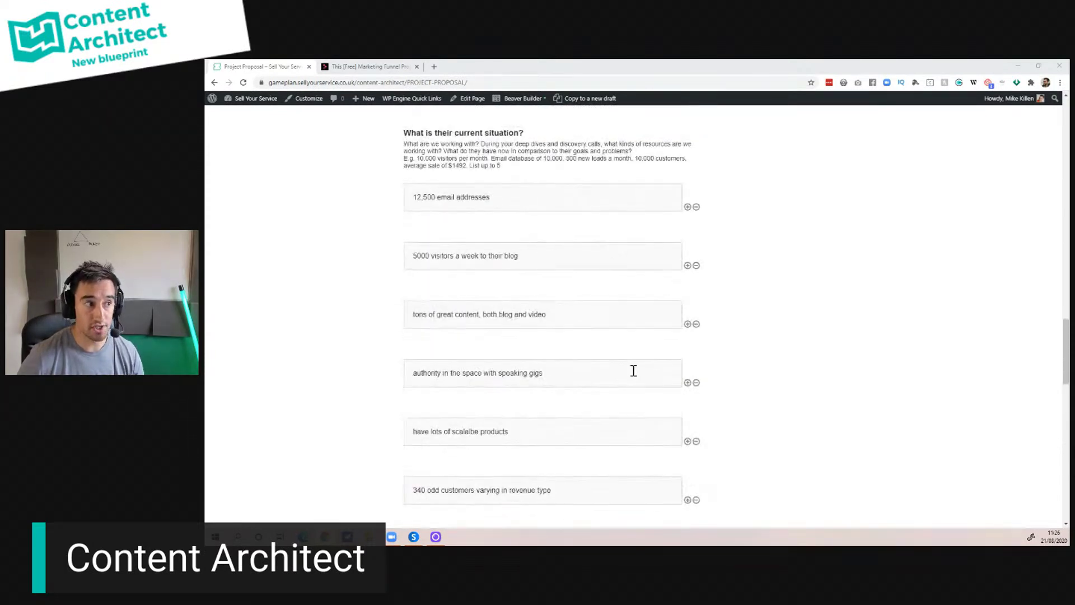
scroll(610, 305, "up", 8)
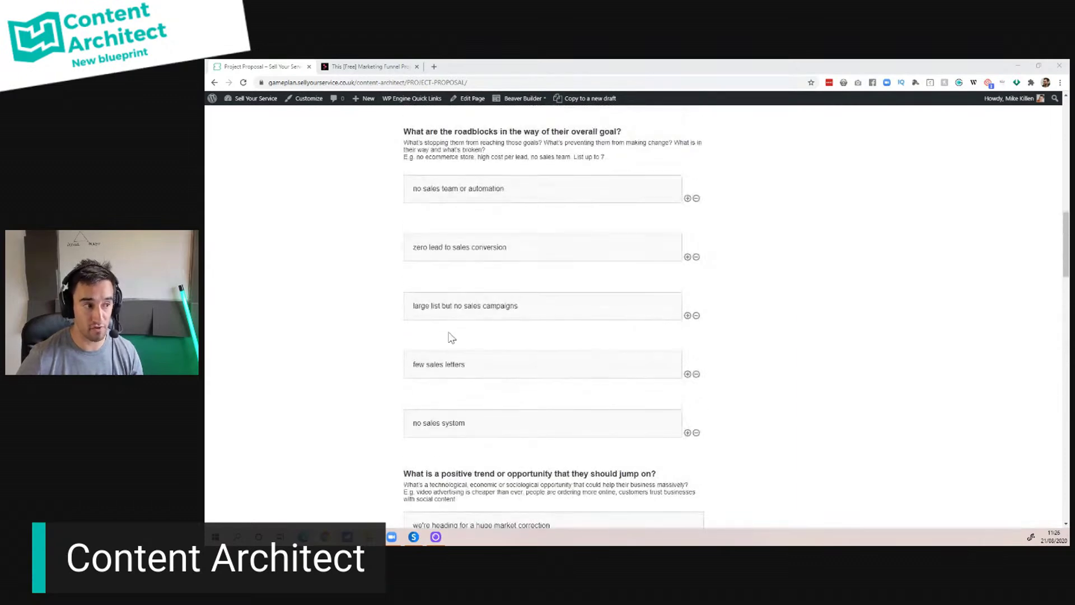
scroll(561, 283, "down", 8)
scroll(571, 289, "down", 2)
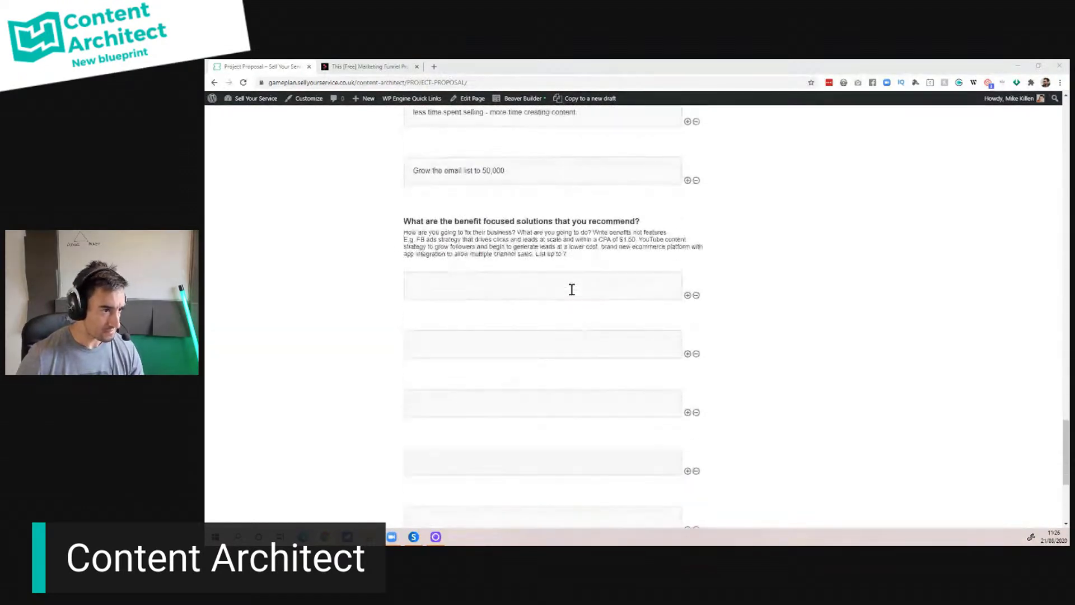
Enter the first three solutions: sales automation, content conversion, and email list growth opt-in system
left_click(521, 287)
type("S")
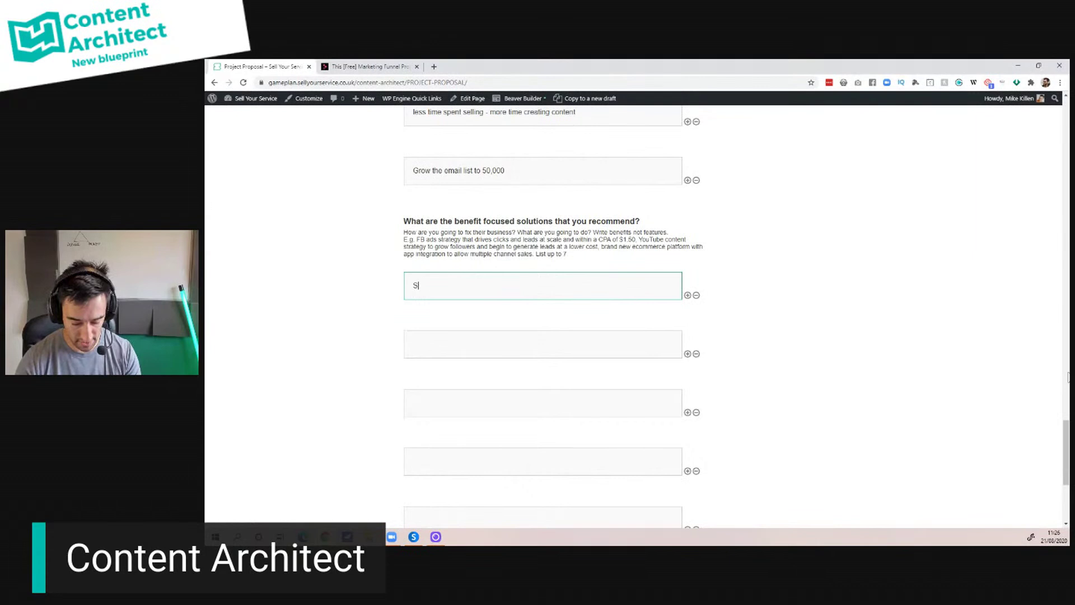
type("ales automation pro")
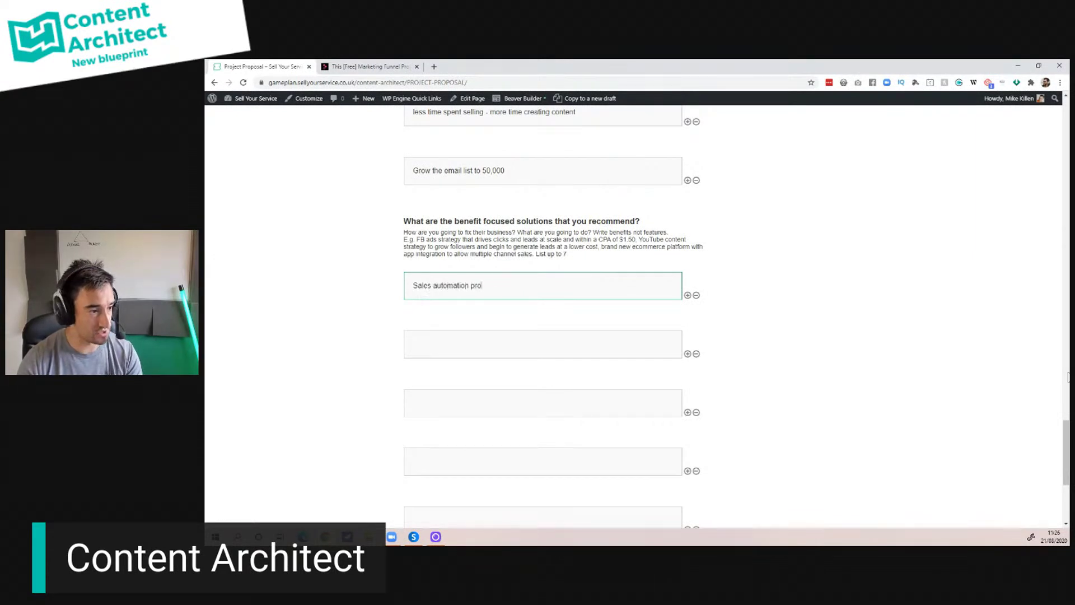
type("cess that convert")
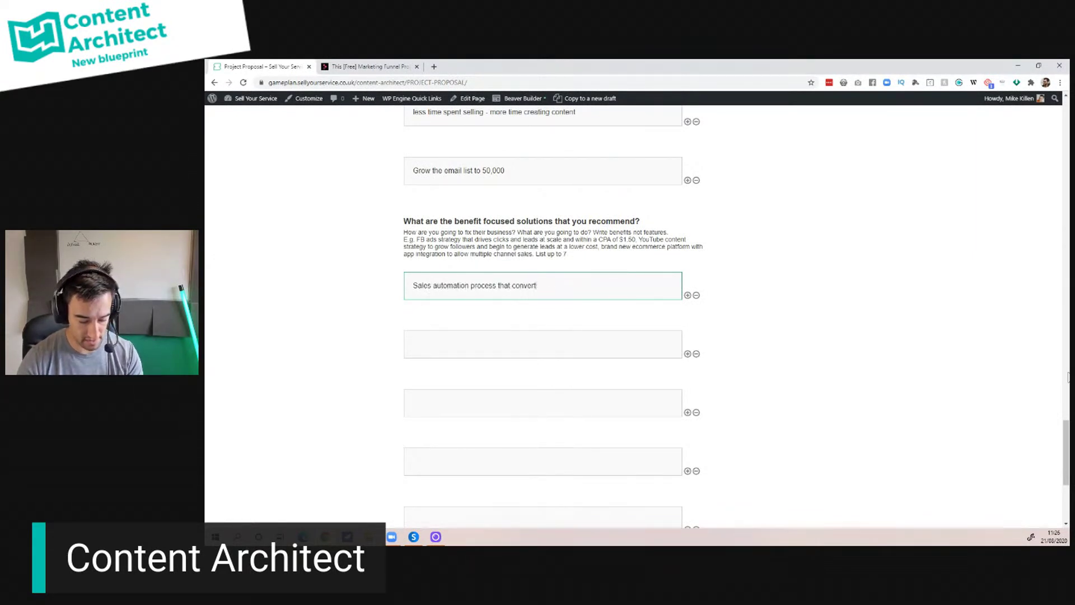
type("s new leads into sales ")
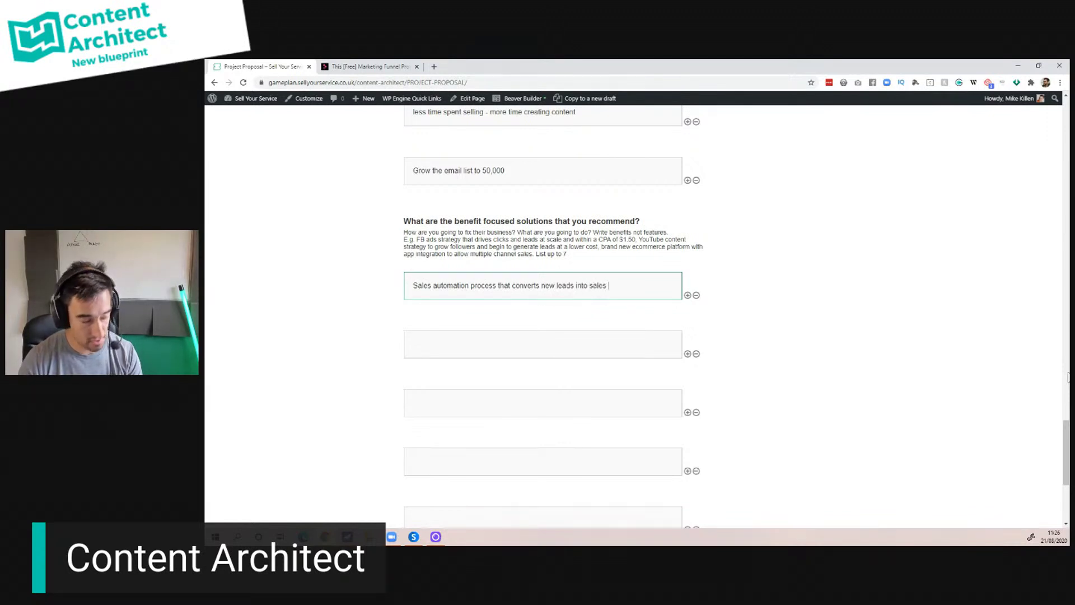
type("on autopilot")
key("Tab")
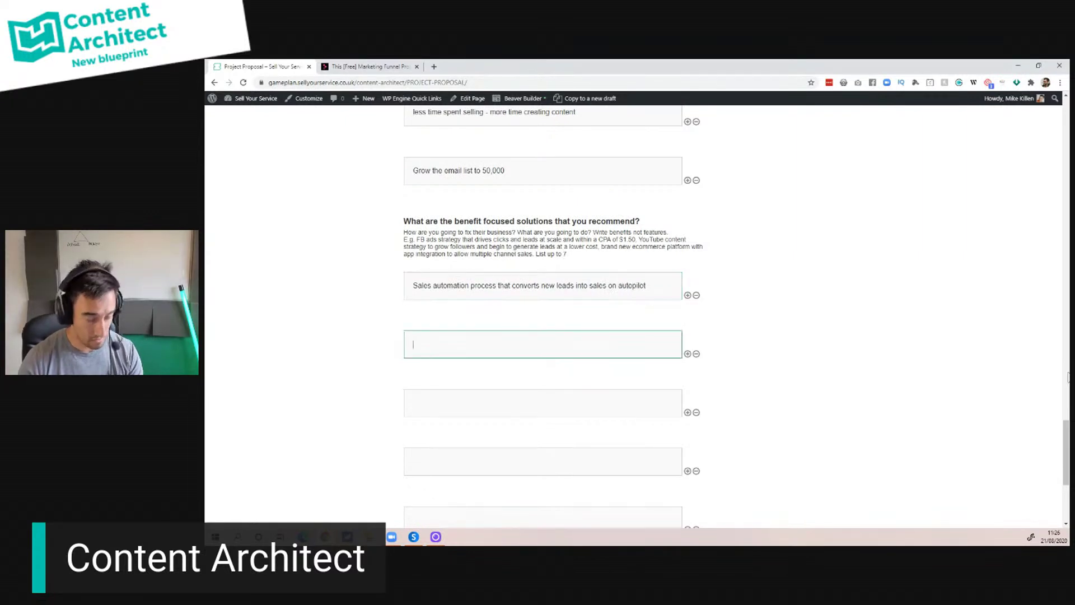
type("Content conv")
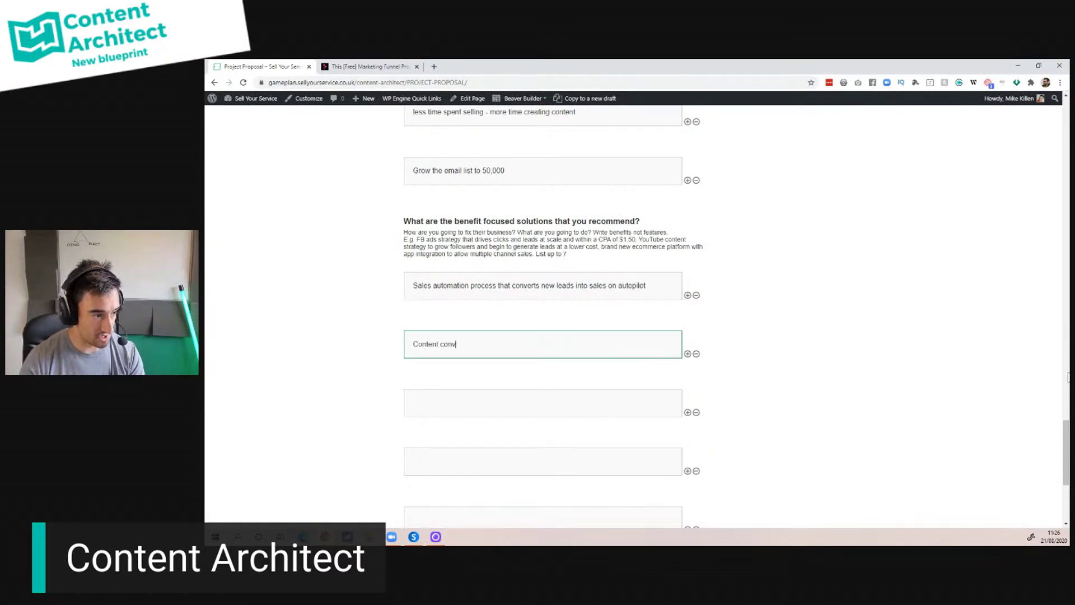
type("ersion ")
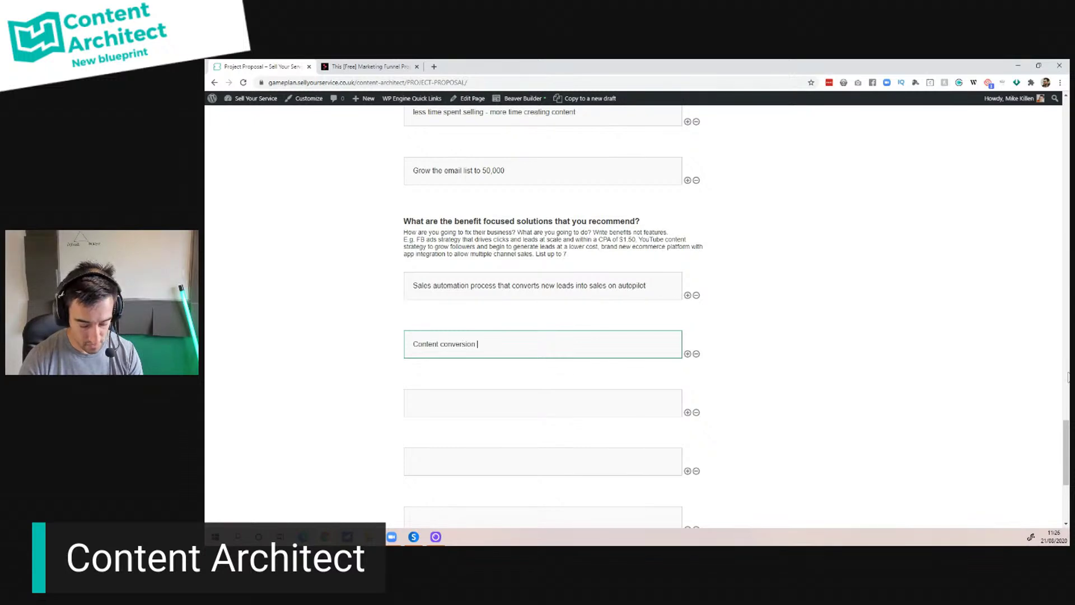
type("process to drive traffic and leads from new")
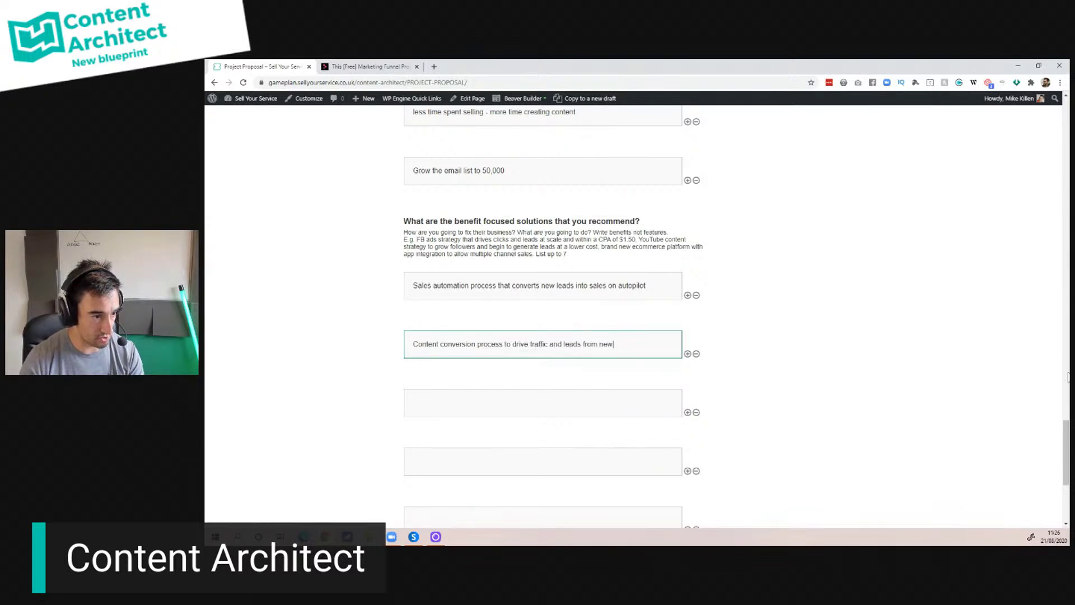
type(" published coln")
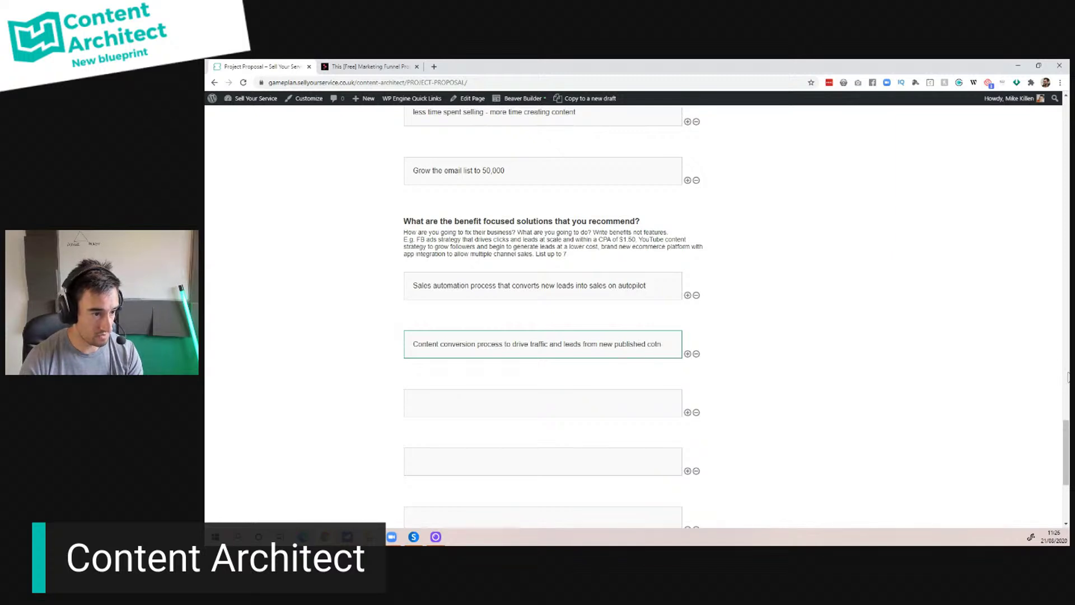
type("tent")
key("Tab")
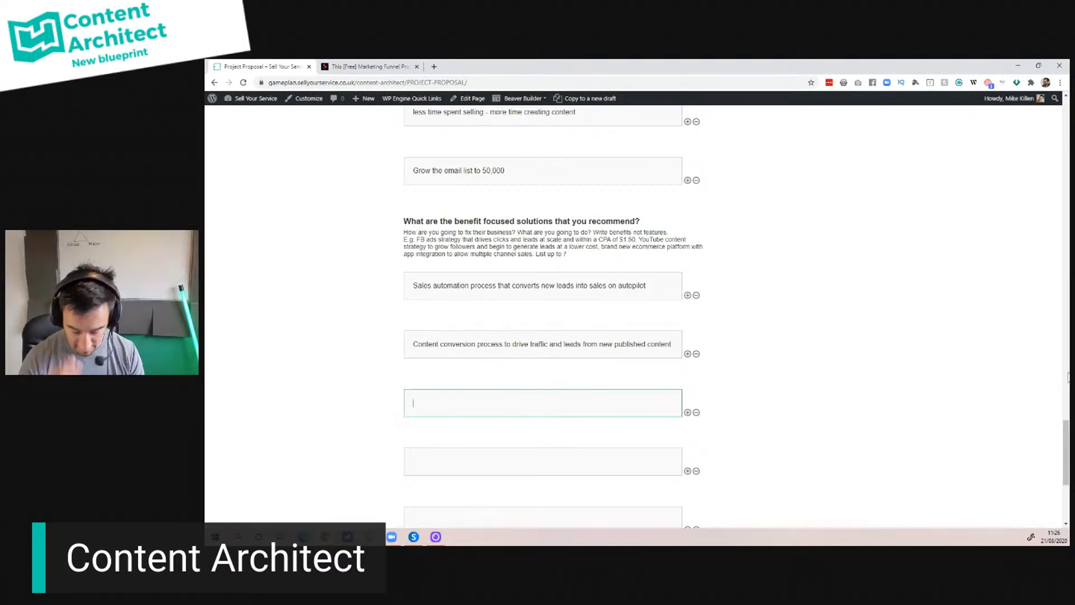
type("Email list growth")
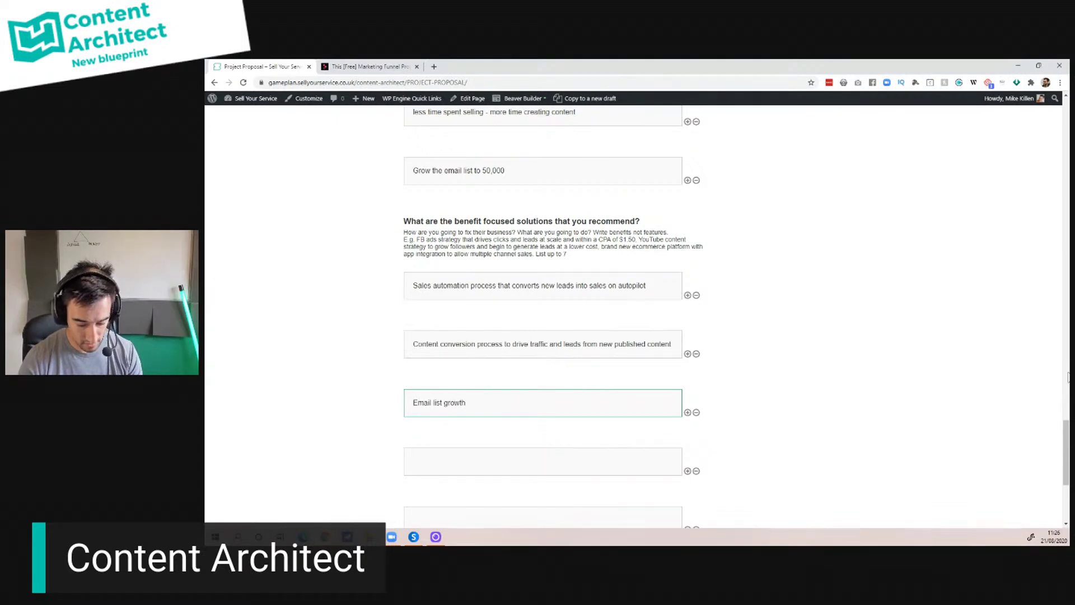
type(" page")
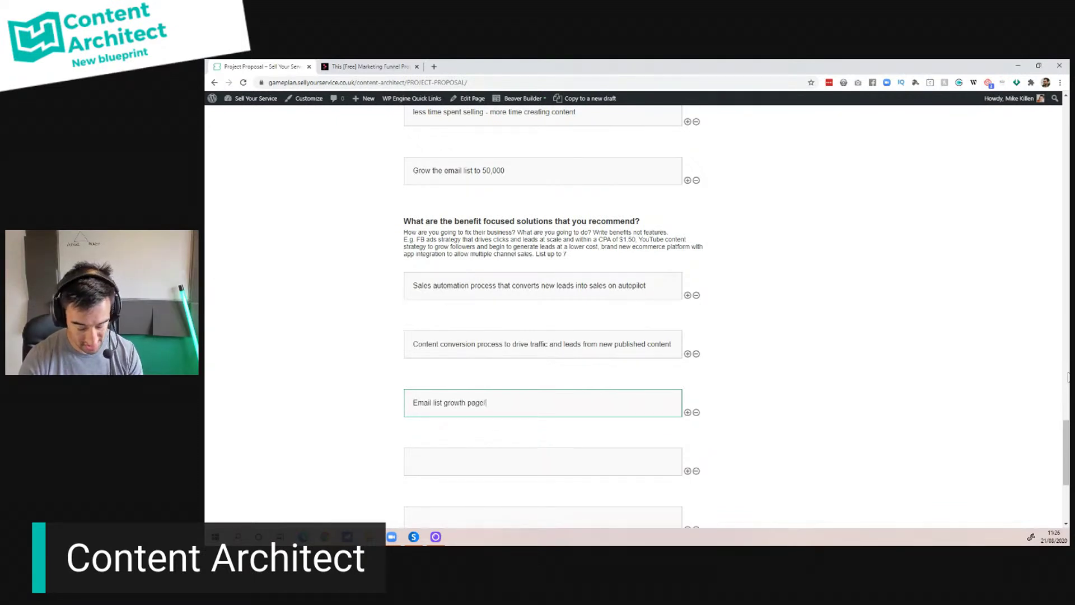
type("/opti")
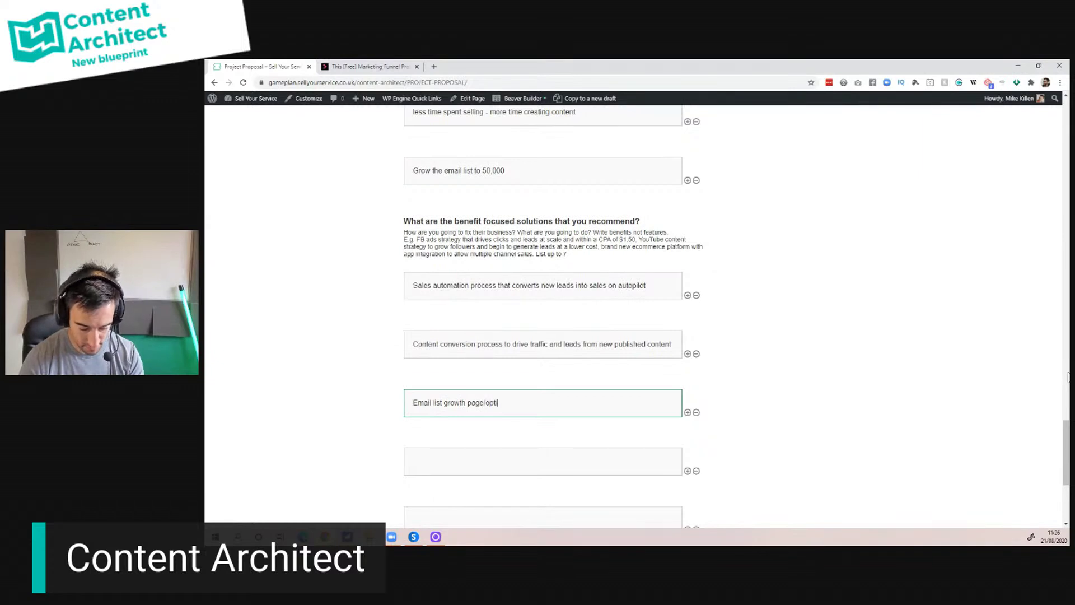
type("n system to ")
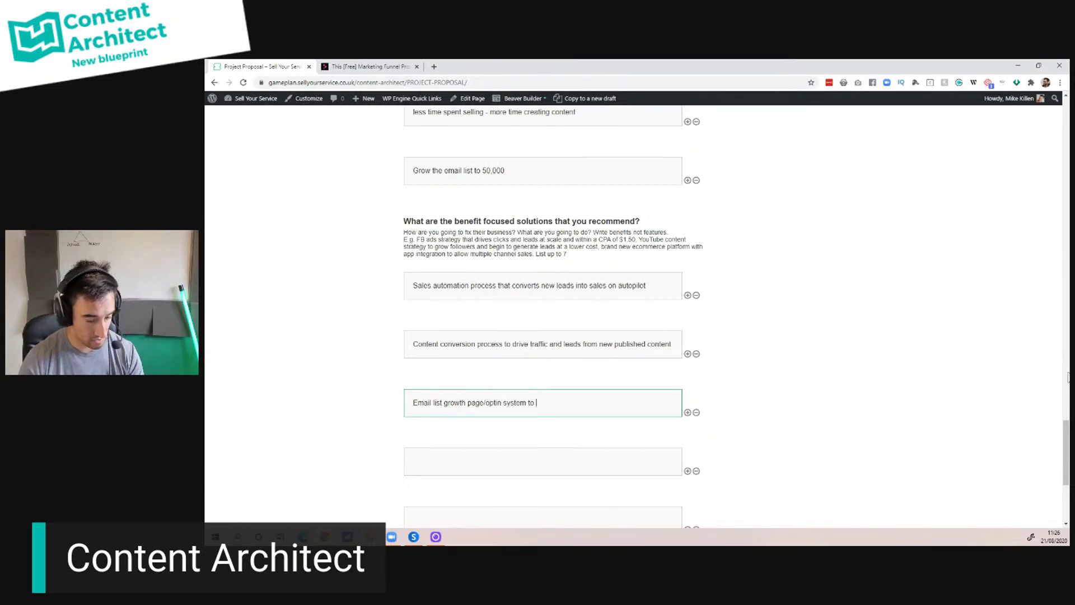
type("convert cutrent visitors to sales")
Enter 'Email and advertising follow up process to increase lead to sale conversion' as the fourth solution
key("Tab")
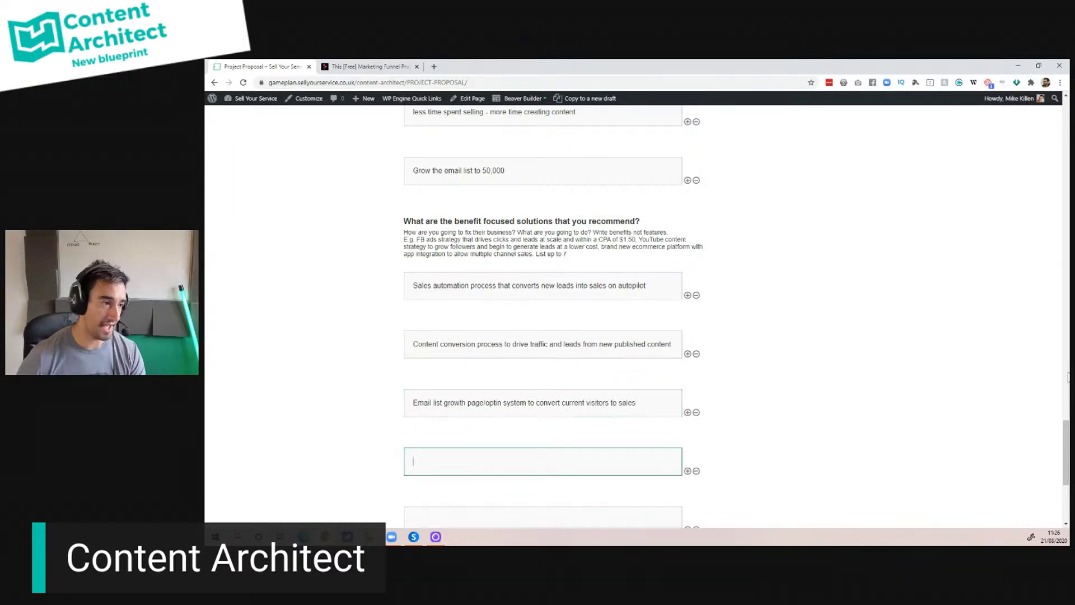
scroll(1068, 378, "down", 2)
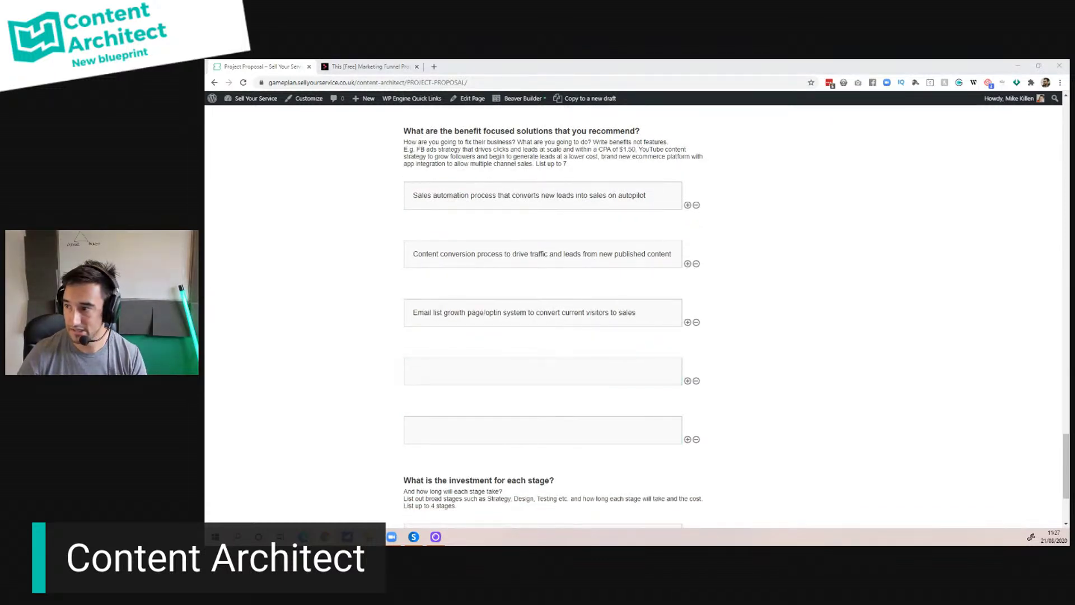
left_click(560, 372)
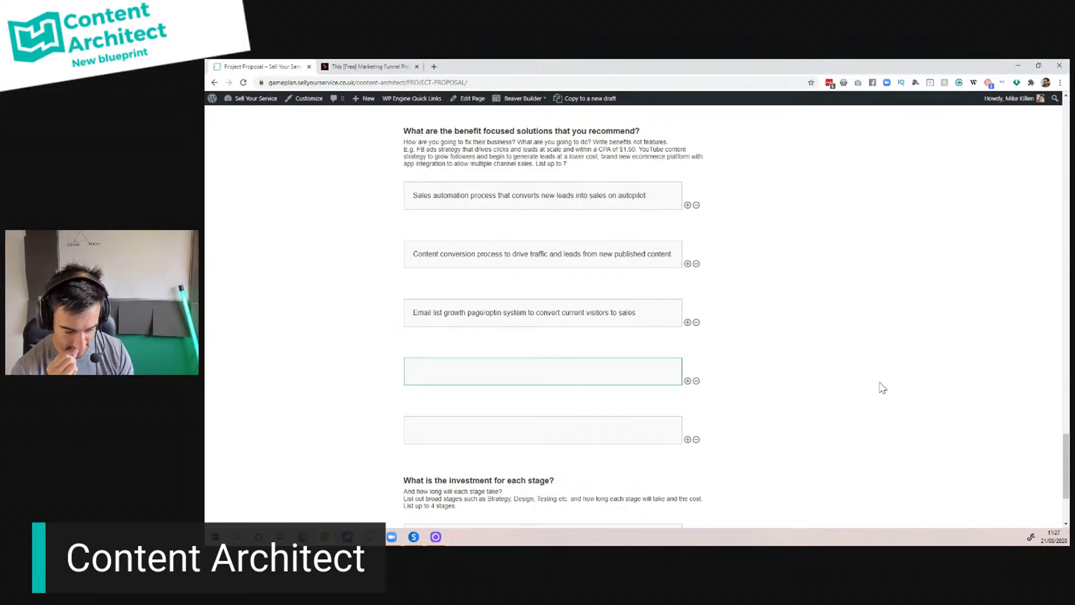
scroll(883, 387, "up", 9)
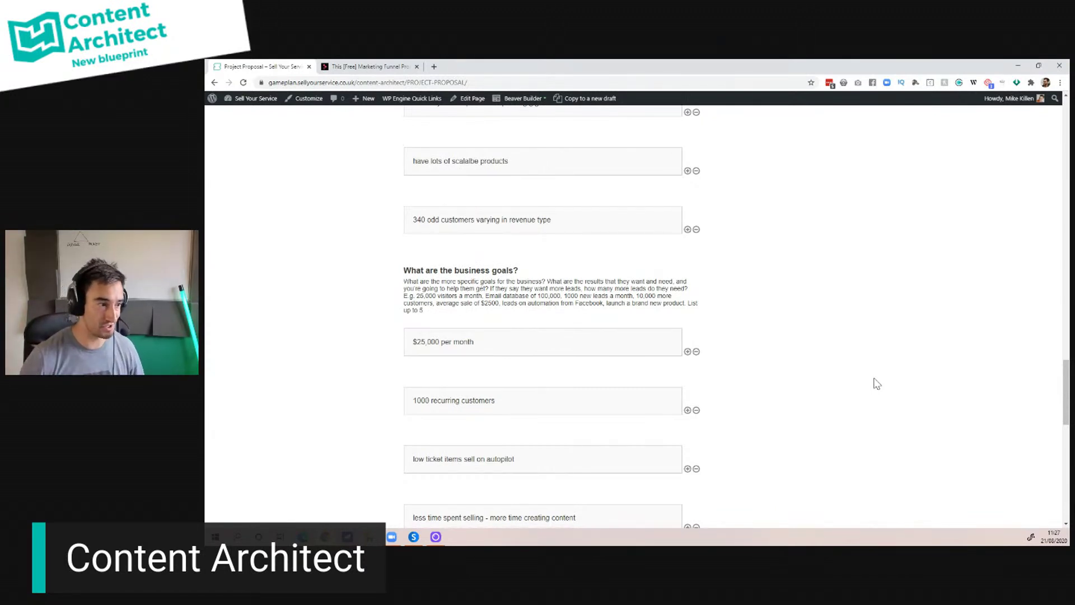
scroll(867, 379, "down", 9)
left_click(496, 373)
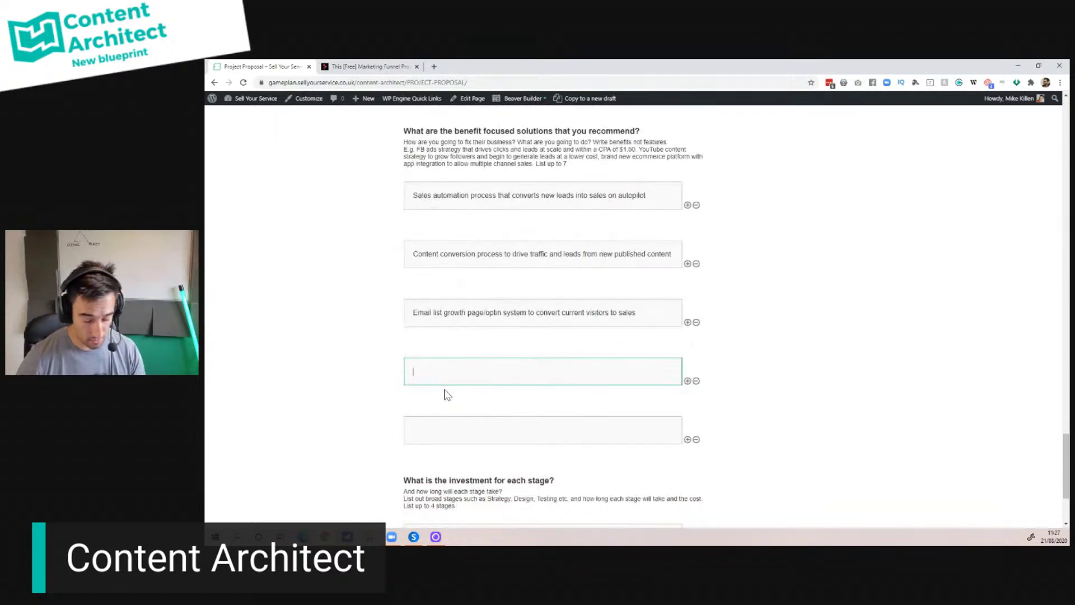
type("Email and ")
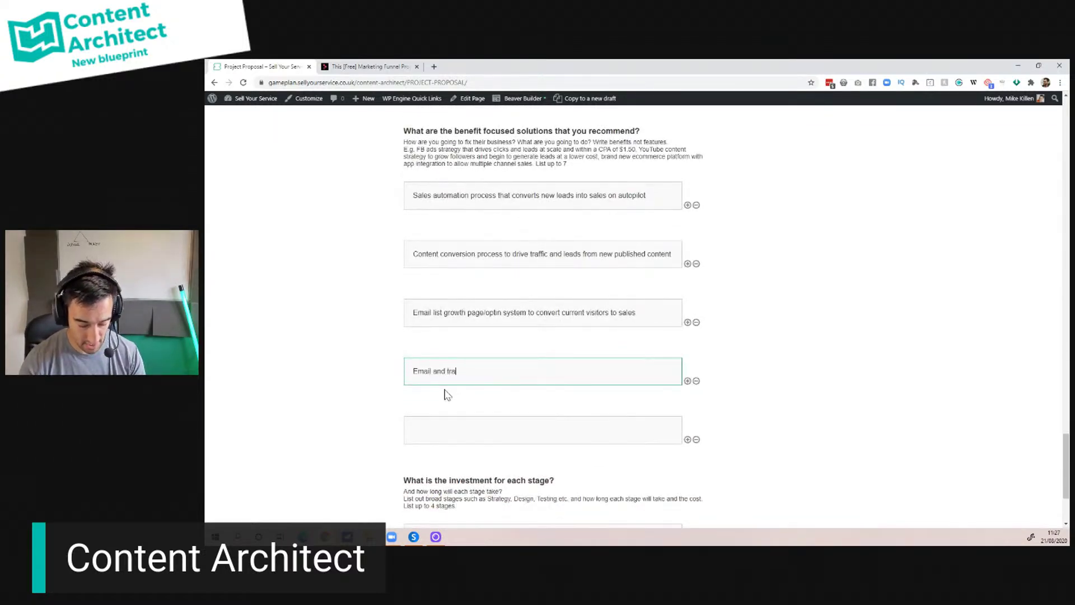
type("advertising follow up procv")
key("BackSpace")
type("ess to increase lead ")
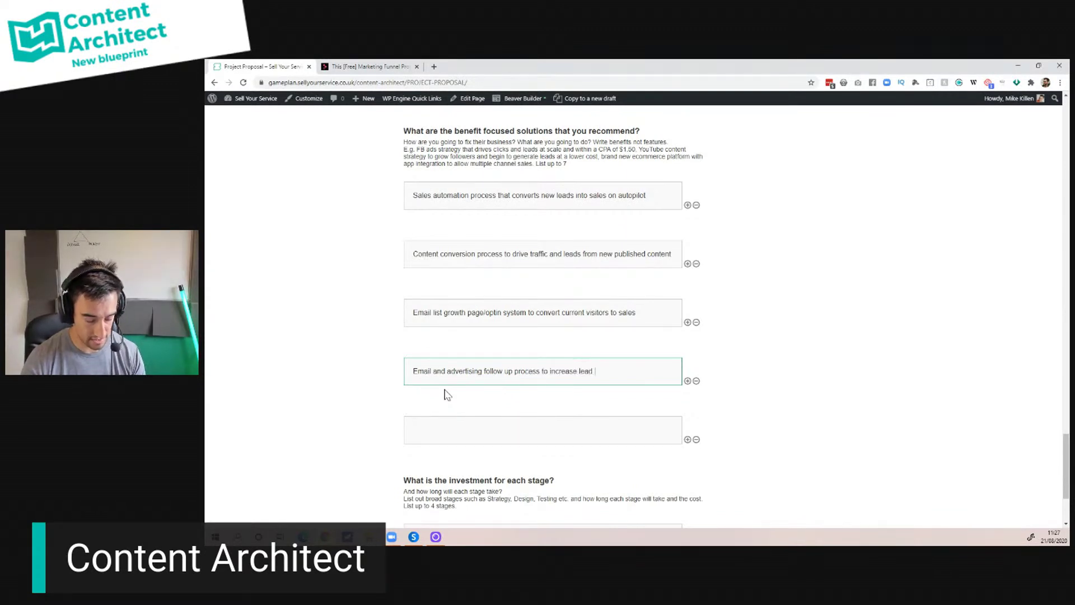
type("to saleconversoin")
key("BackSpace")
key("BackSpace")
key("BackSpace")
key("BackSpace")
type("sion")
Enter 'Work towards a 1% immediate sale within 15 minutes' as the fifth solution
key("Tab")
type("Work towar")
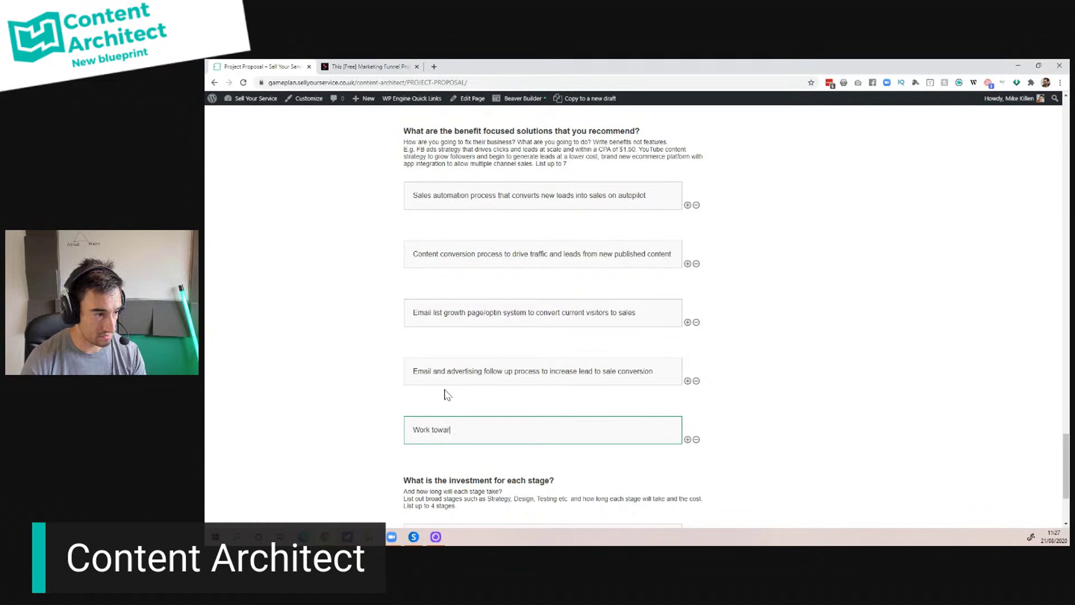
type("ds a 1%")
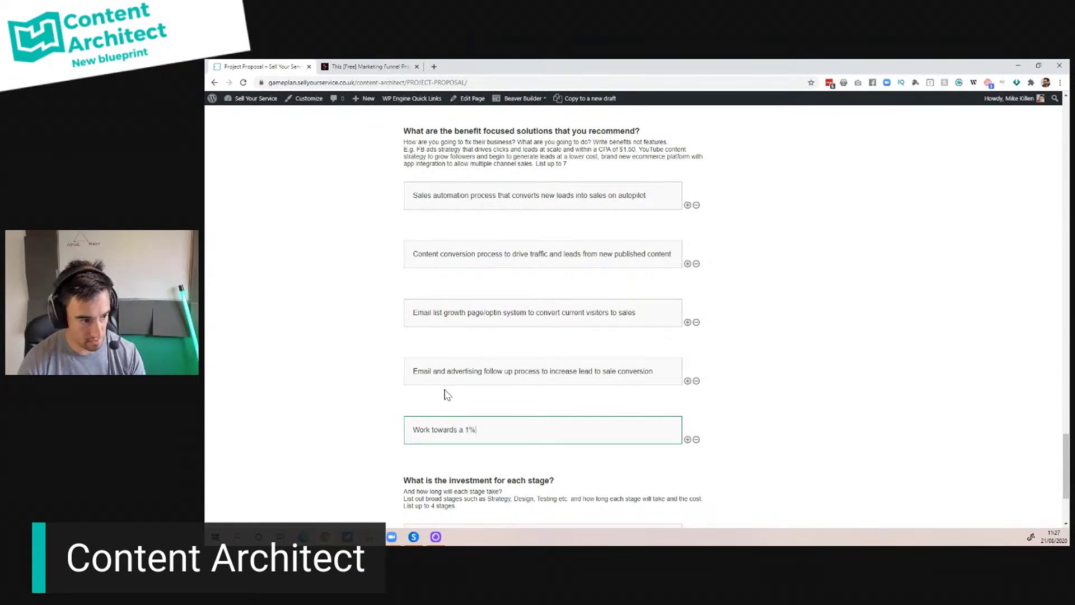
type(" im")
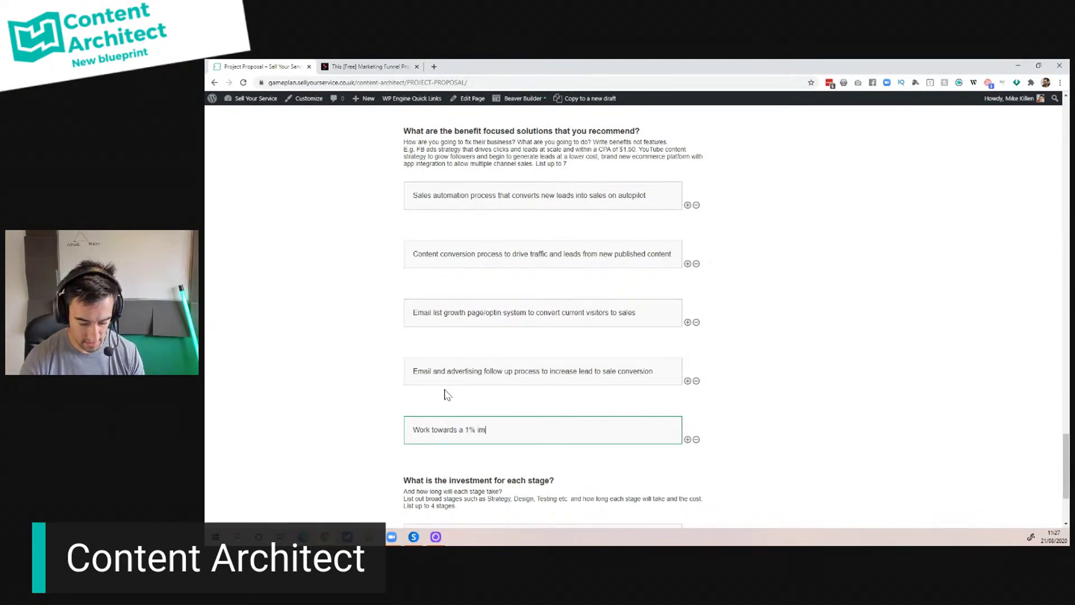
type("mediate sale withi")
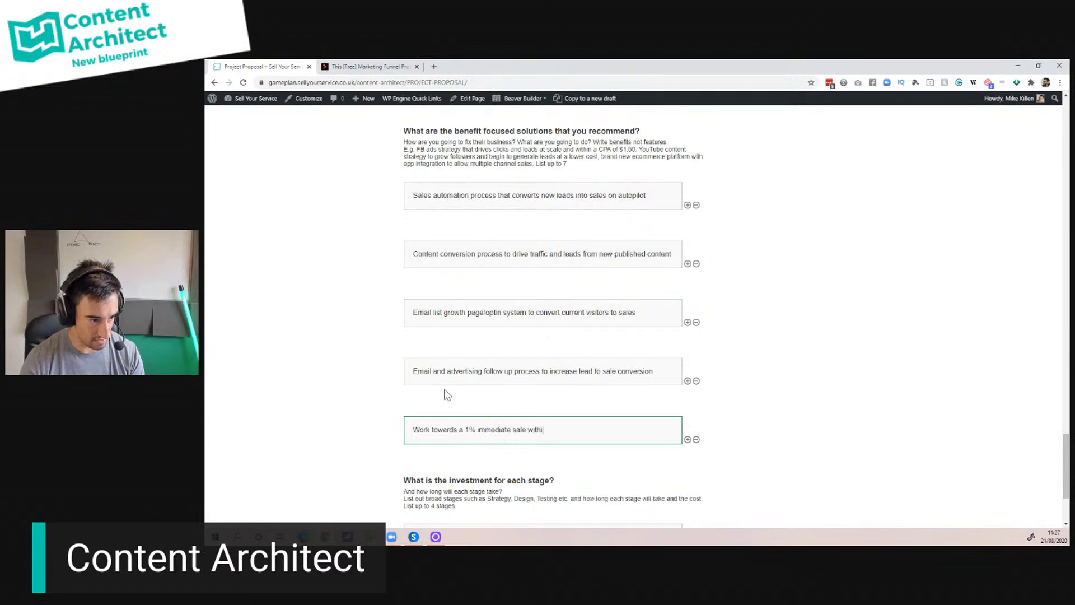
type("n 15 minutes")
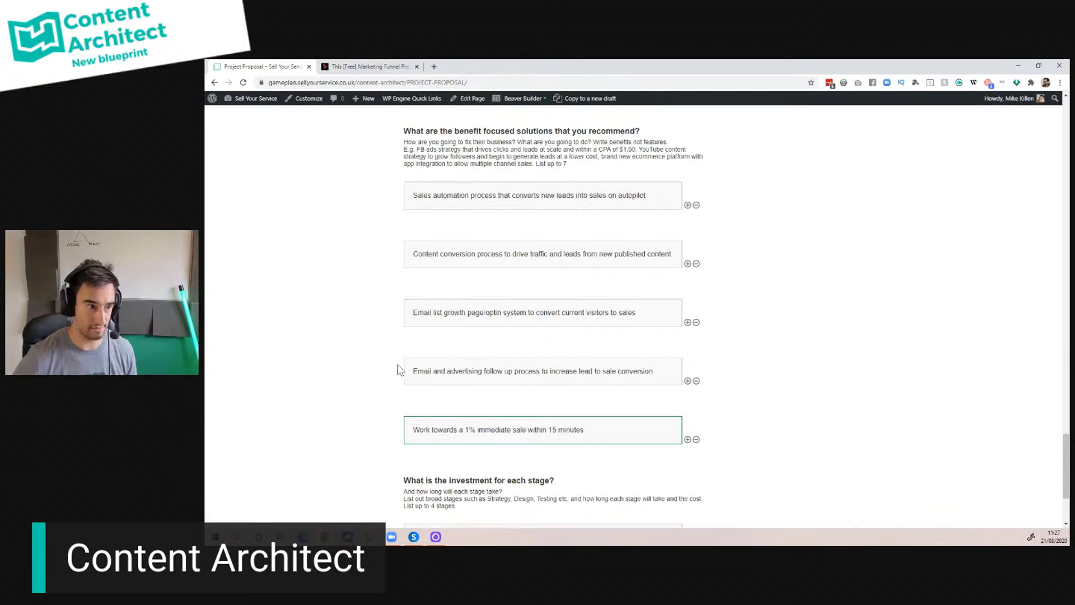
scroll(829, 386, "down", 1)
scroll(829, 386, "down", 2)
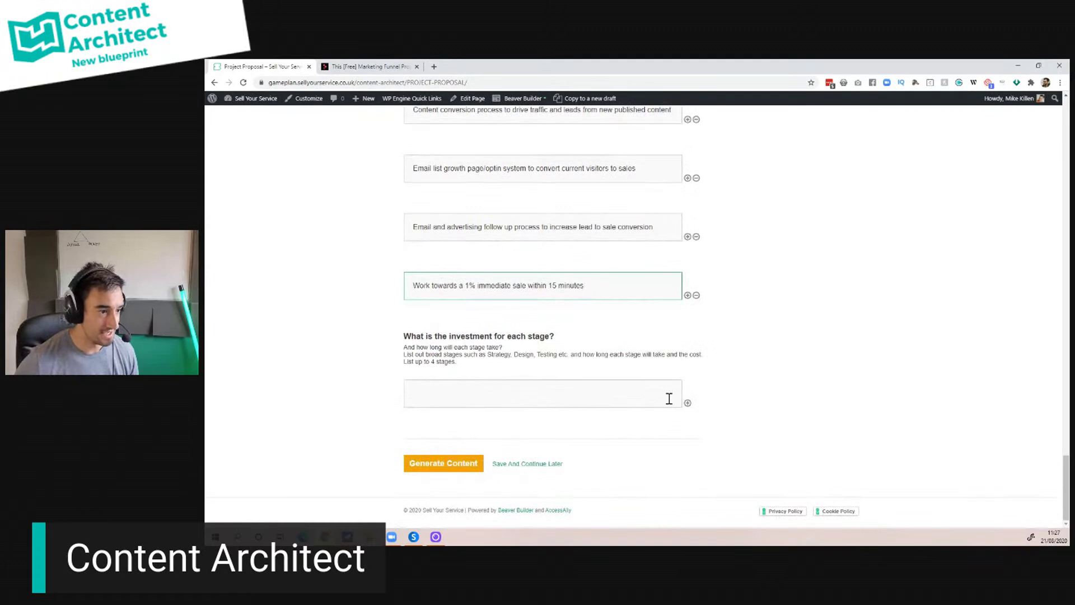
Add extra rows to the investment-per-stage question
left_click(612, 395)
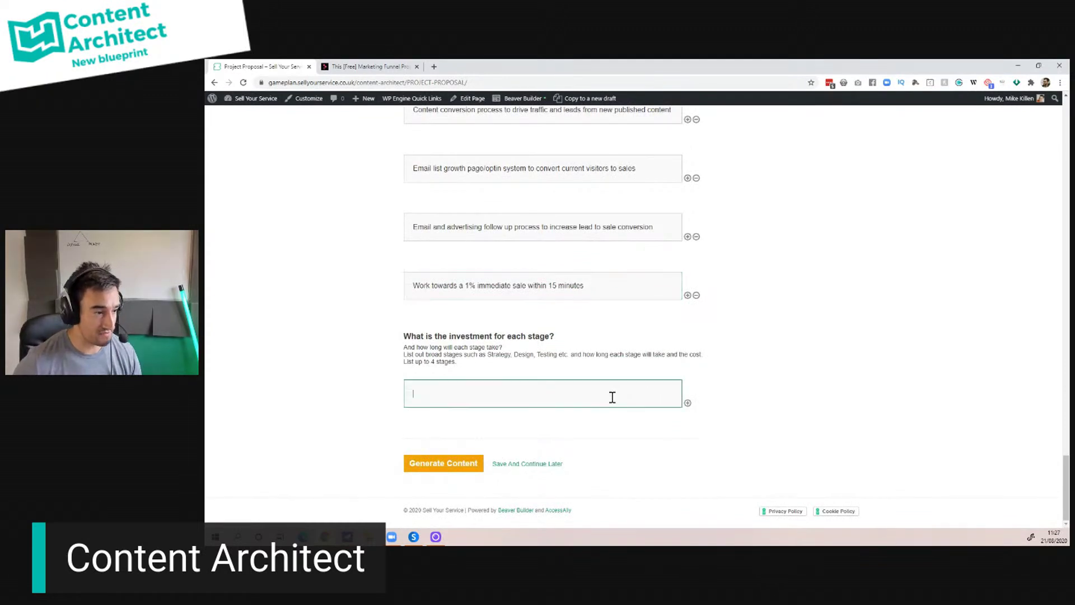
left_click(688, 402)
left_click(688, 403)
left_click(688, 403)
scroll(803, 401, "down", 2)
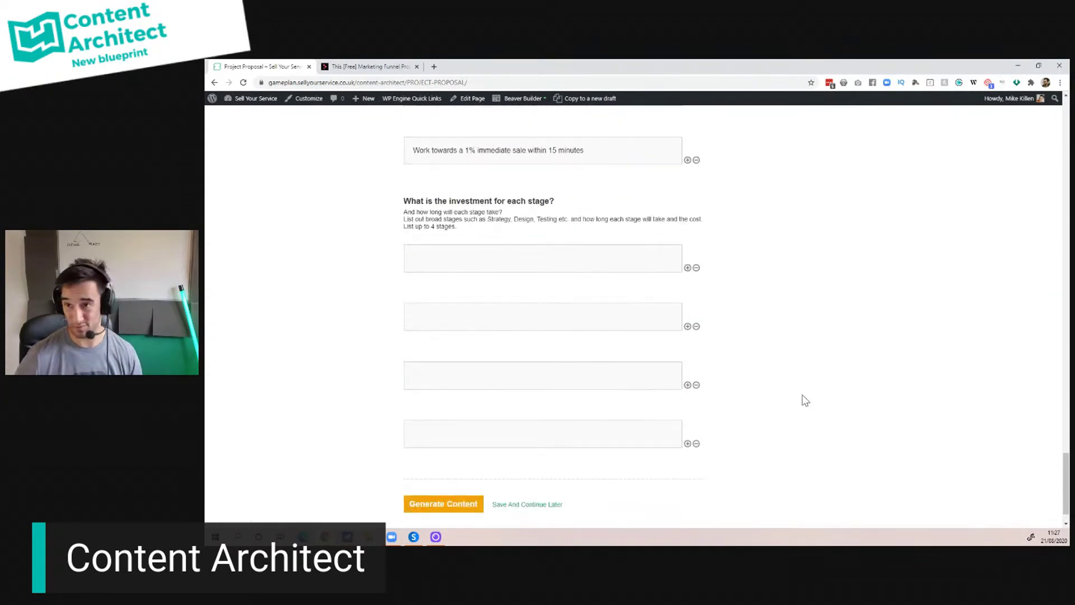
Enter the first stage: 'Consultation and deep dive. 4 weeks. $7500'
left_click(474, 259)
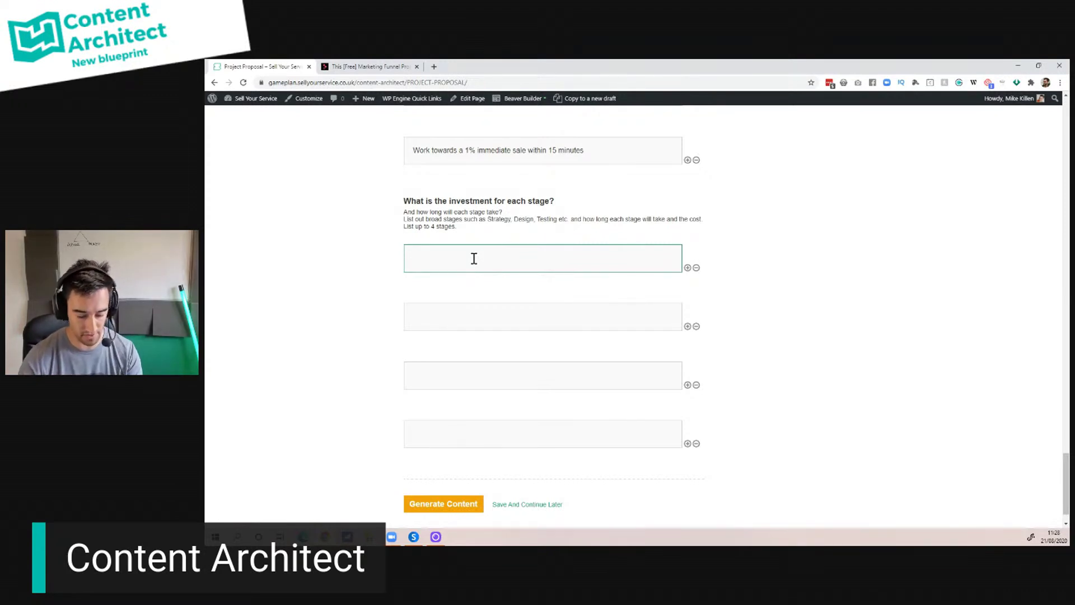
type("Consul")
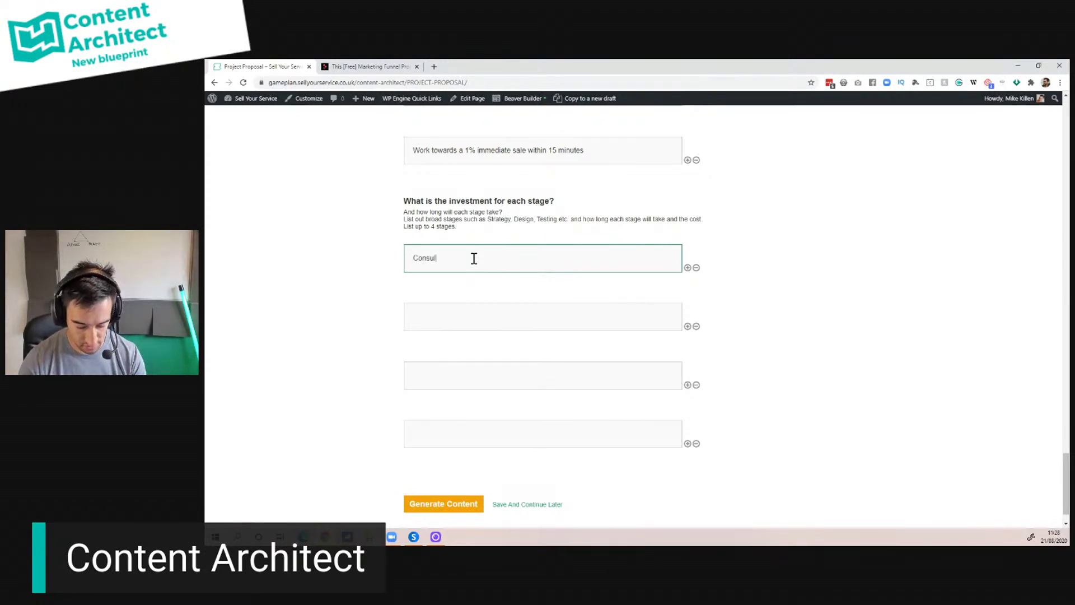
type("tation and deep dive.")
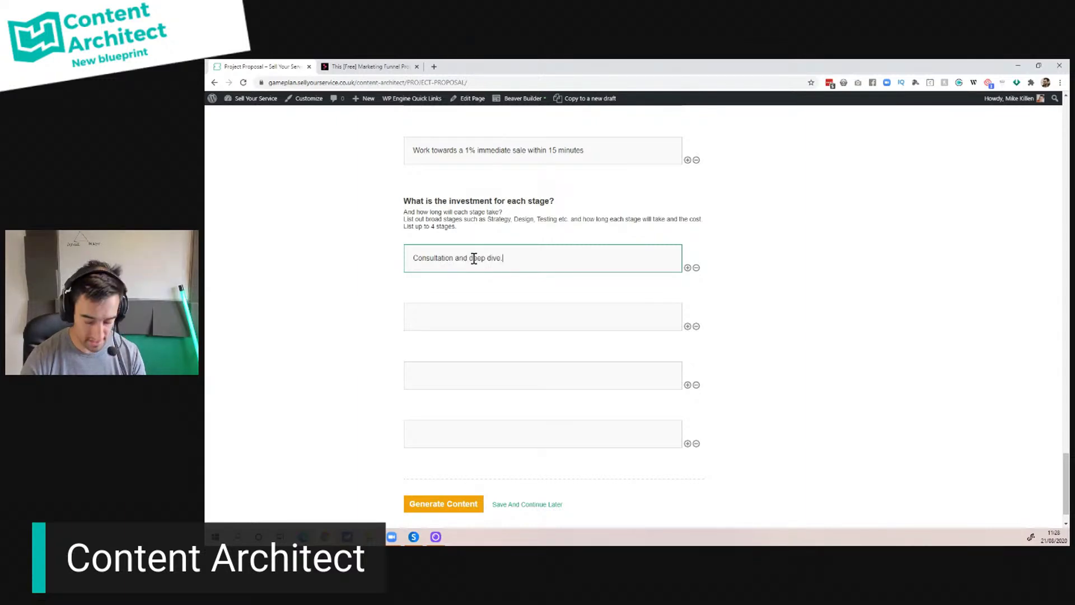
key("BackSpace")
type(": 4 w")
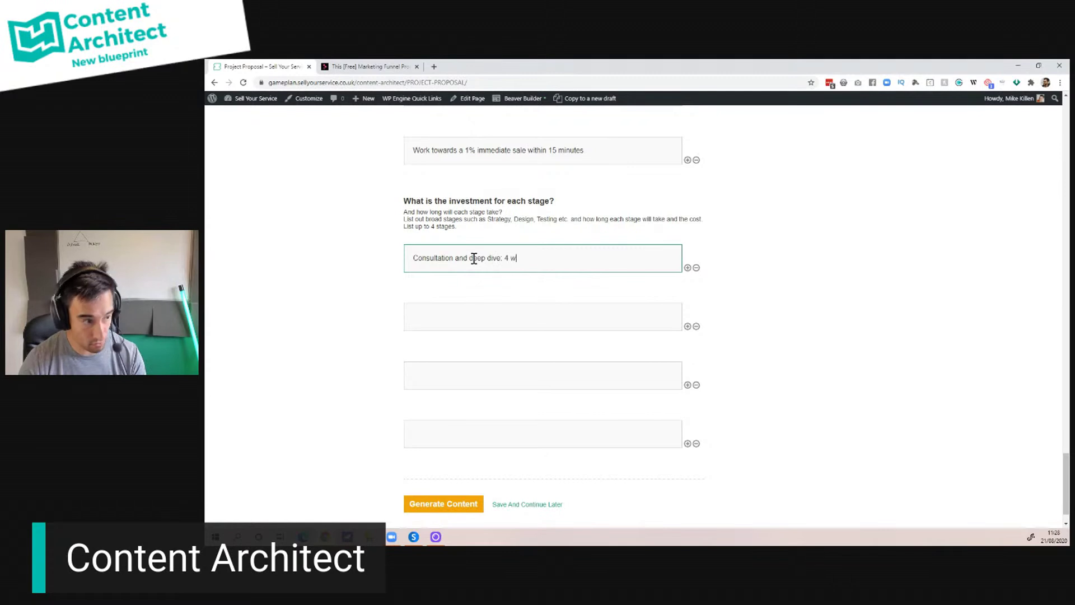
type("eeks. $")
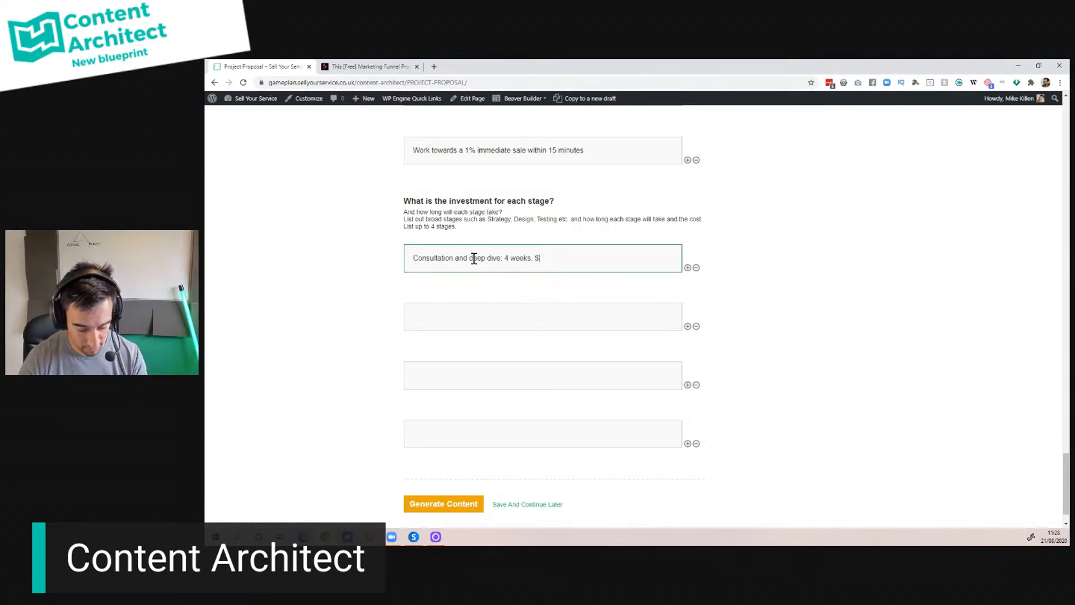
type("7500")
Enter the second stage as 'Design and copy writing, 8 weeks, $12,500'
key("Tab")
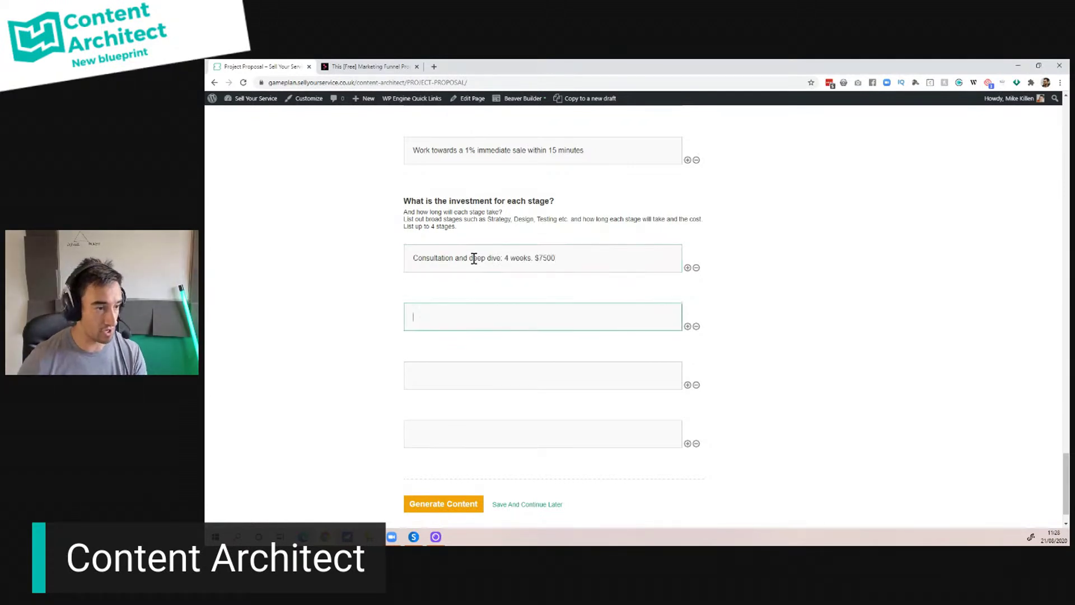
key("alt+Tab")
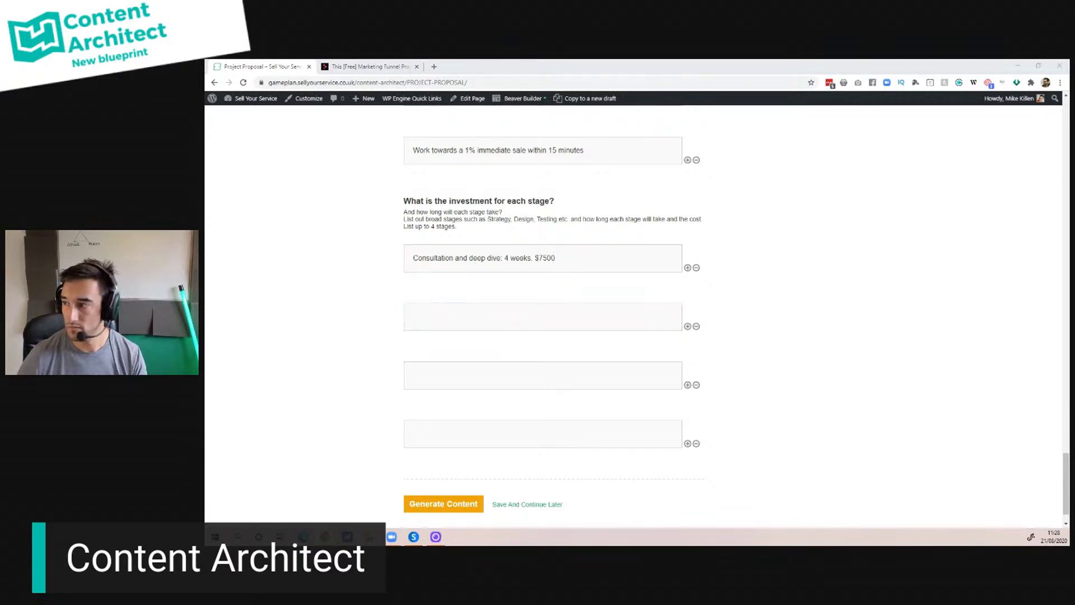
left_click(429, 315)
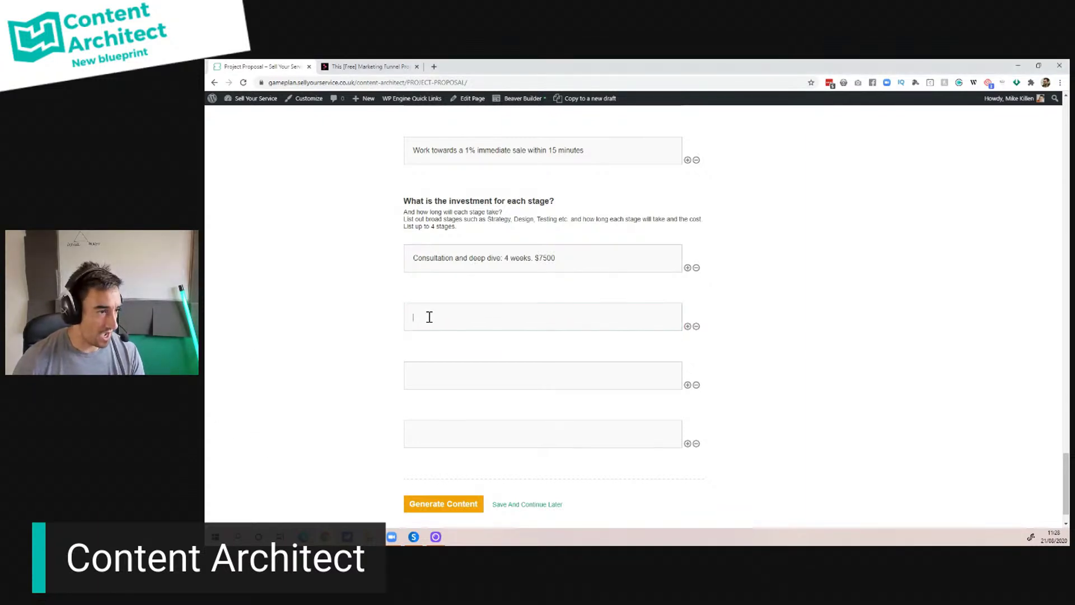
type("Design")
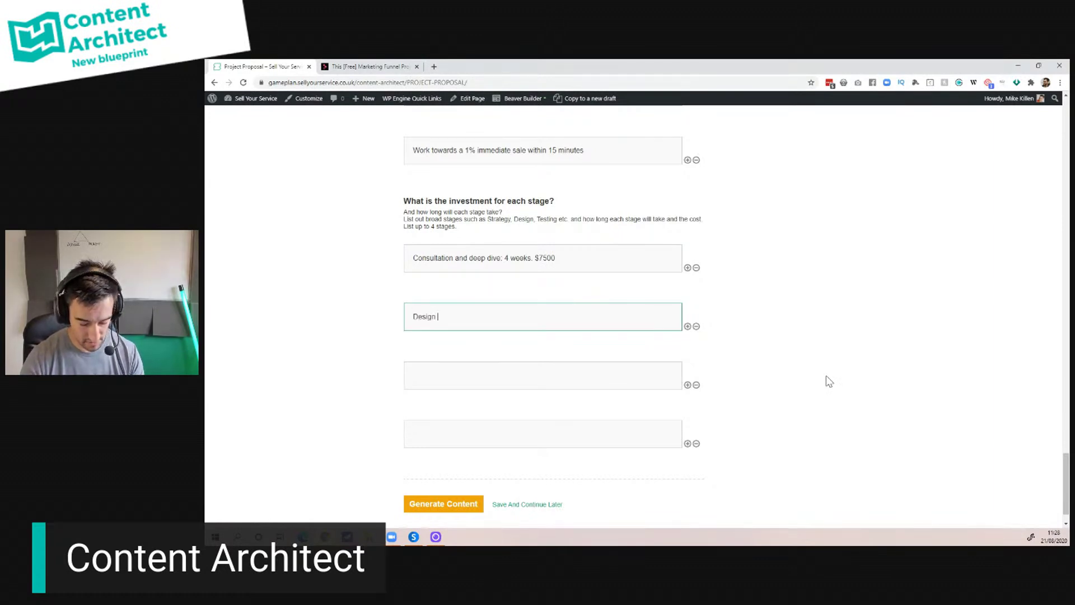
type(" and ")
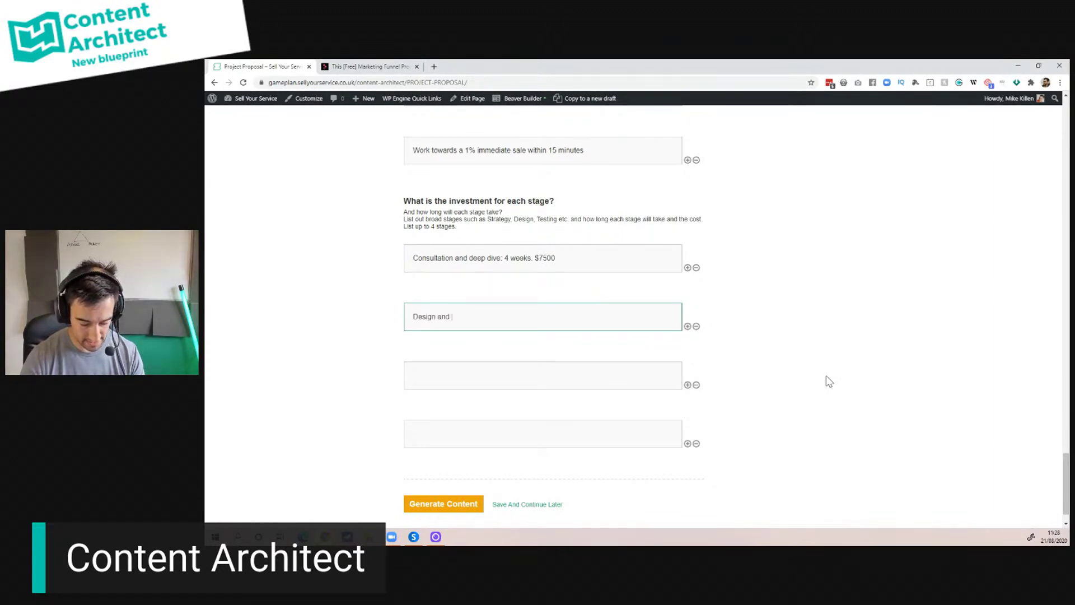
type("copywriting ")
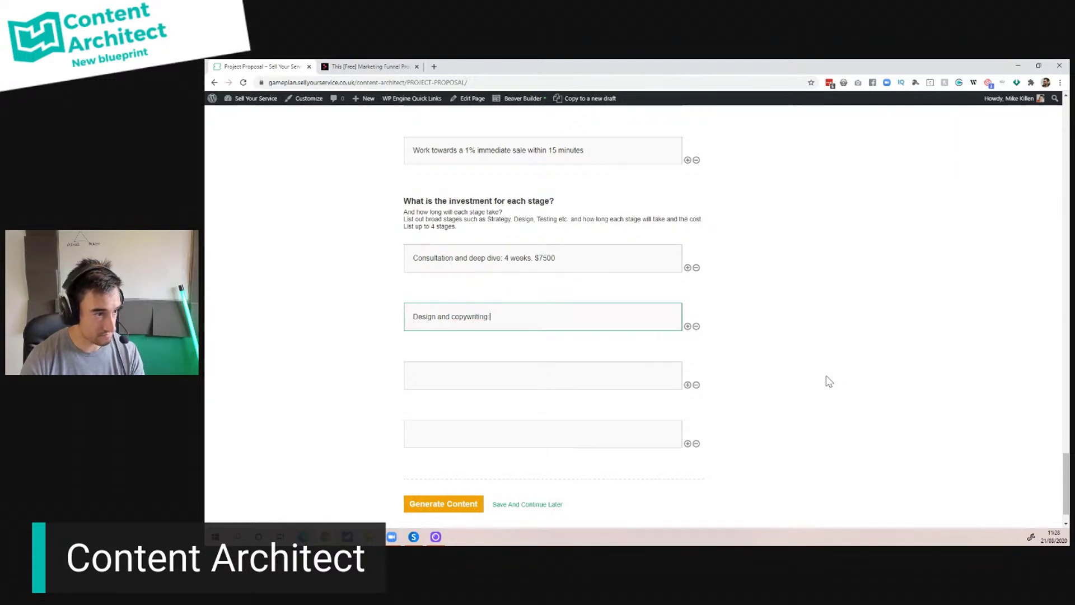
type(": 8 weeks")
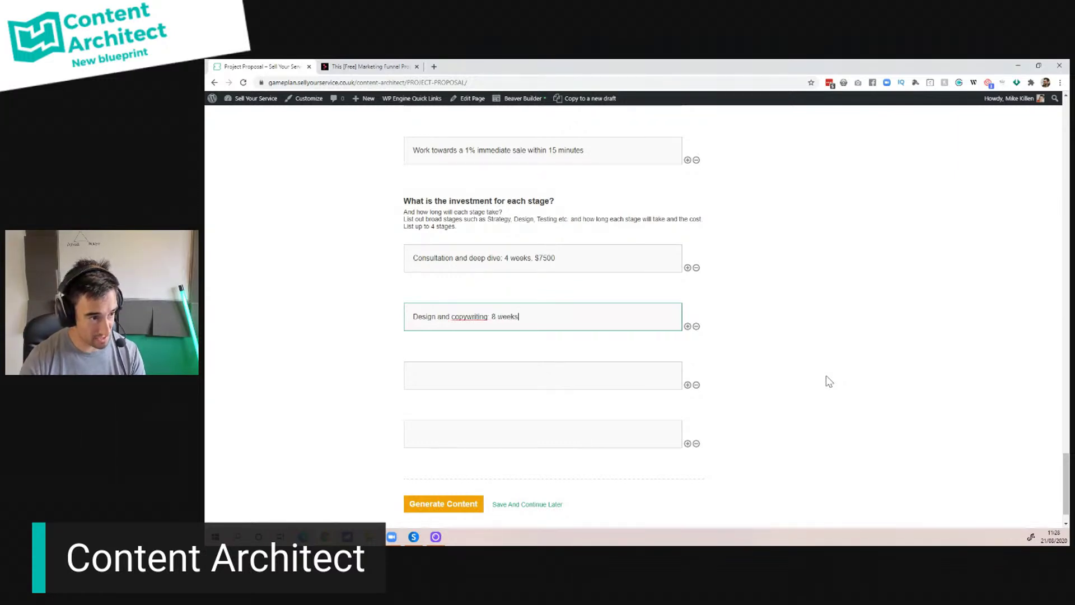
type(", $")
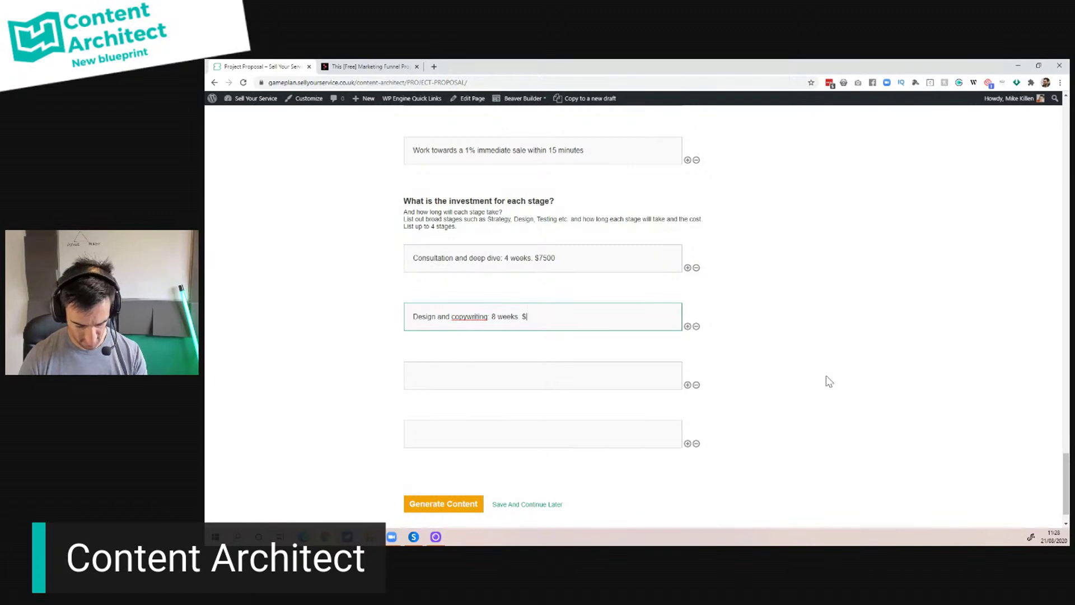
type("12,500")
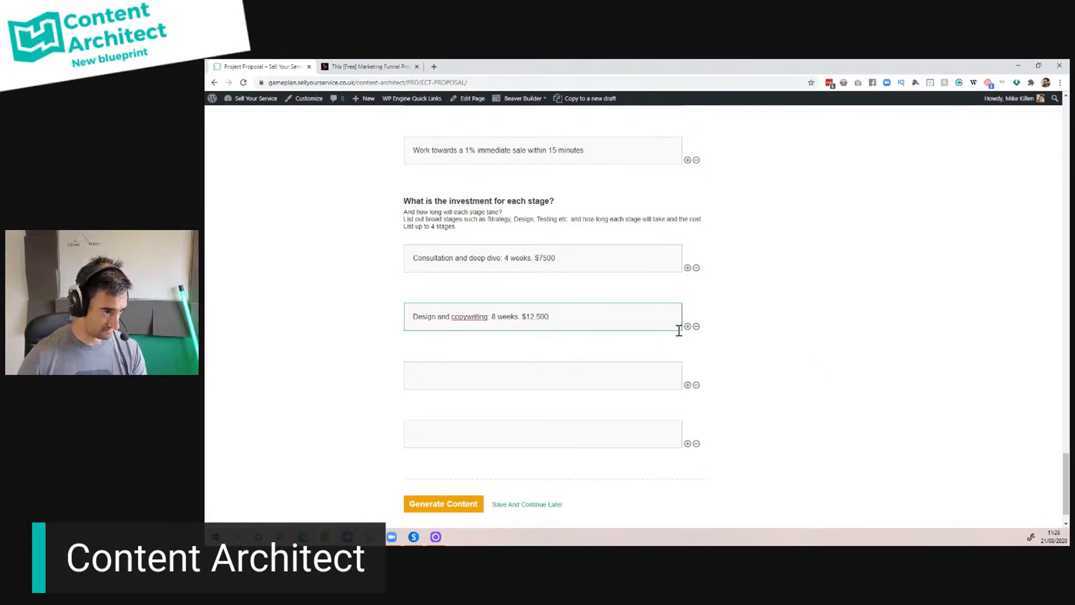
left_click(465, 317)
Enter 'Development and building: 8 weeks, $8000' as stage three, then start 'Testing, launch and traffic'
left_click(539, 372)
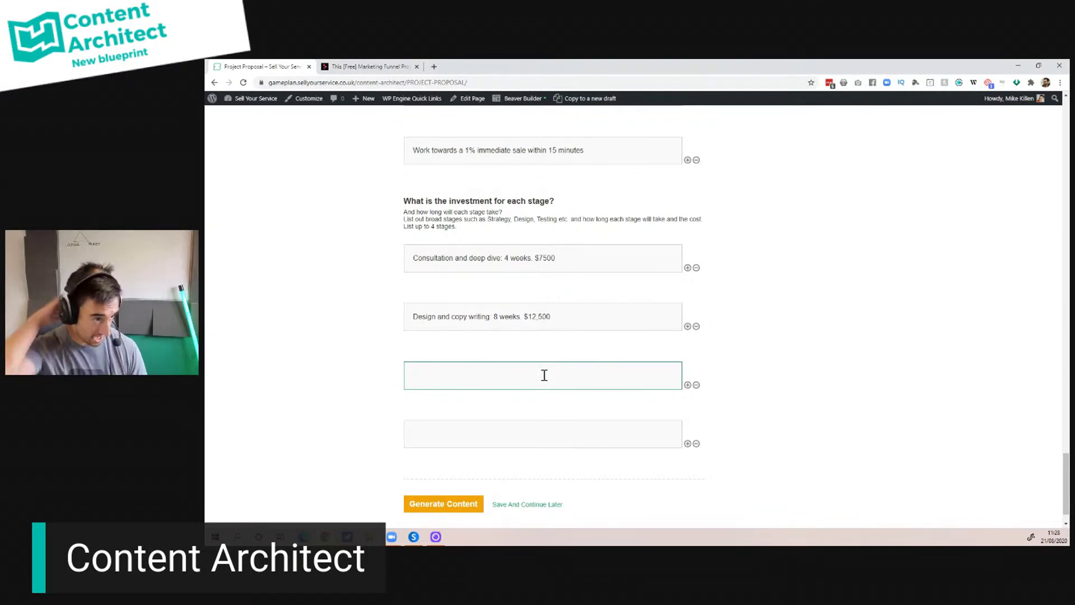
type("Developemn")
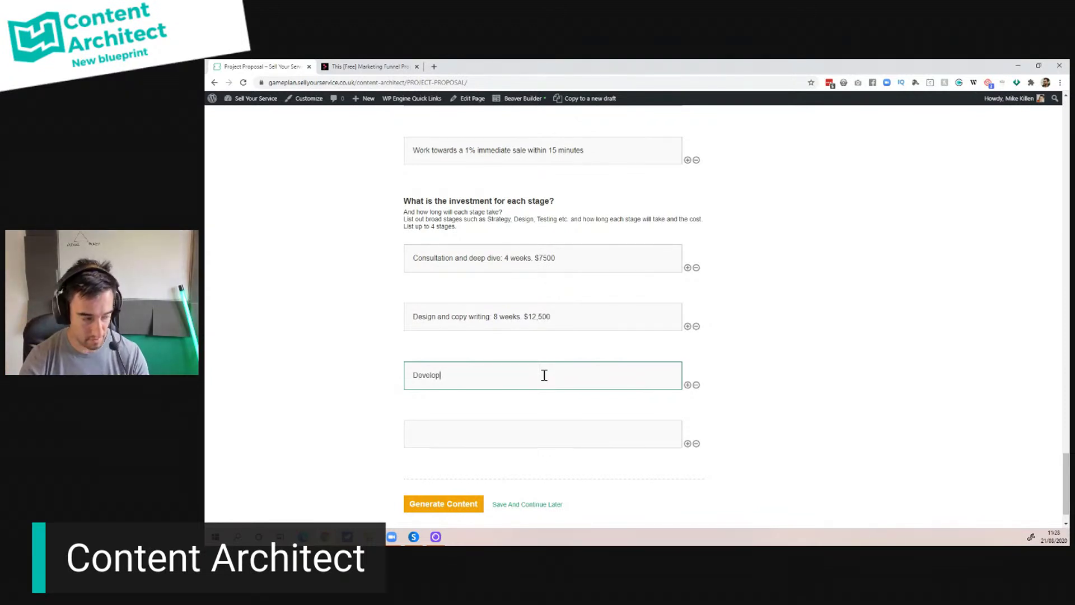
key("BackSpace")
type("ent and")
key("BackSpace")
key("BackSpace")
key("BackSpace")
key("BackSpace")
key("BackSpace")
key("BackSpace")
key("BackSpace")
key("BackSpace")
key("BackSpace")
key("BackSpace")
type("p")
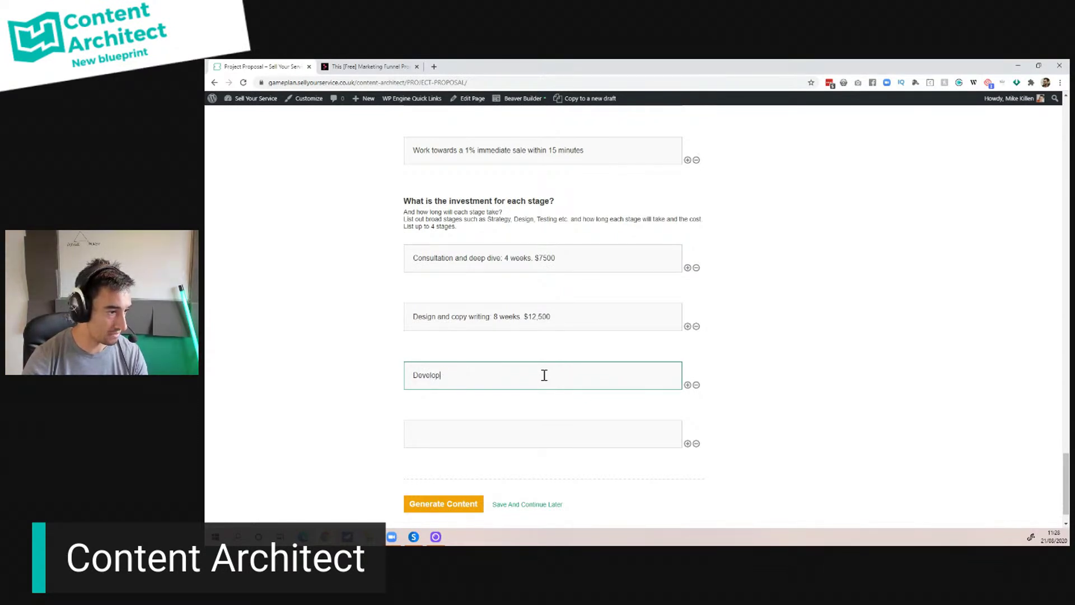
key("BackSpace")
key("BackSpace")
key("BackSpace")
type("lopment and building ")
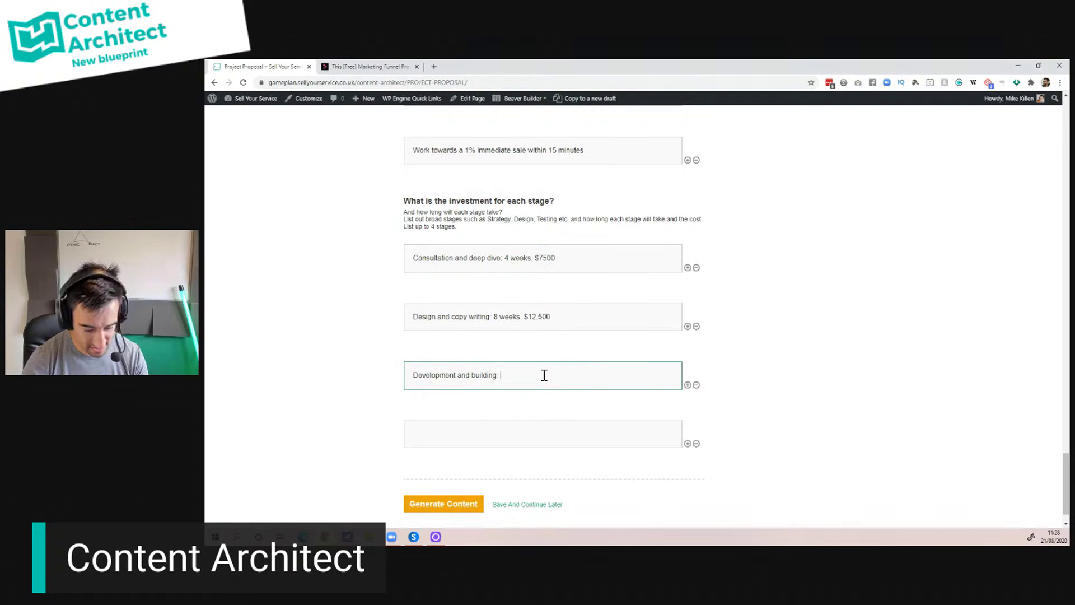
type(": 8 week")
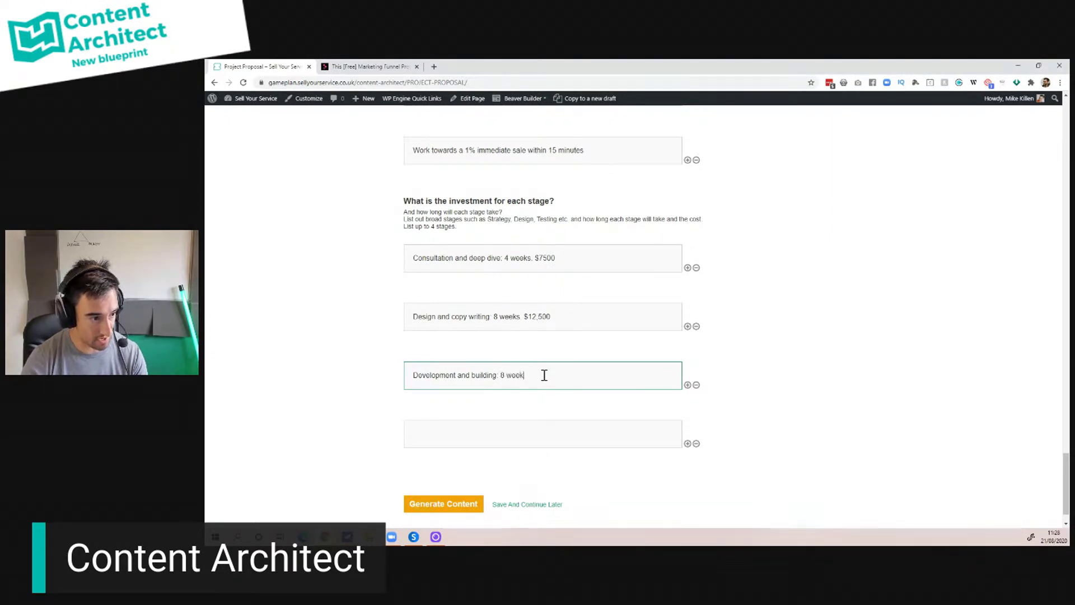
type("s. $")
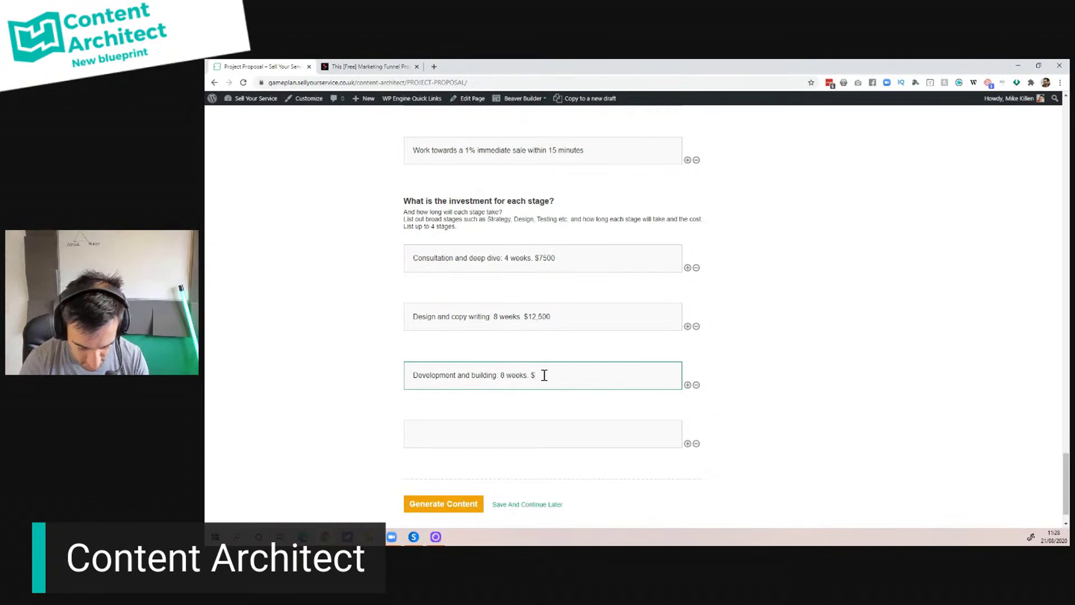
type("8000")
key("Tab")
type("Testing, laun")
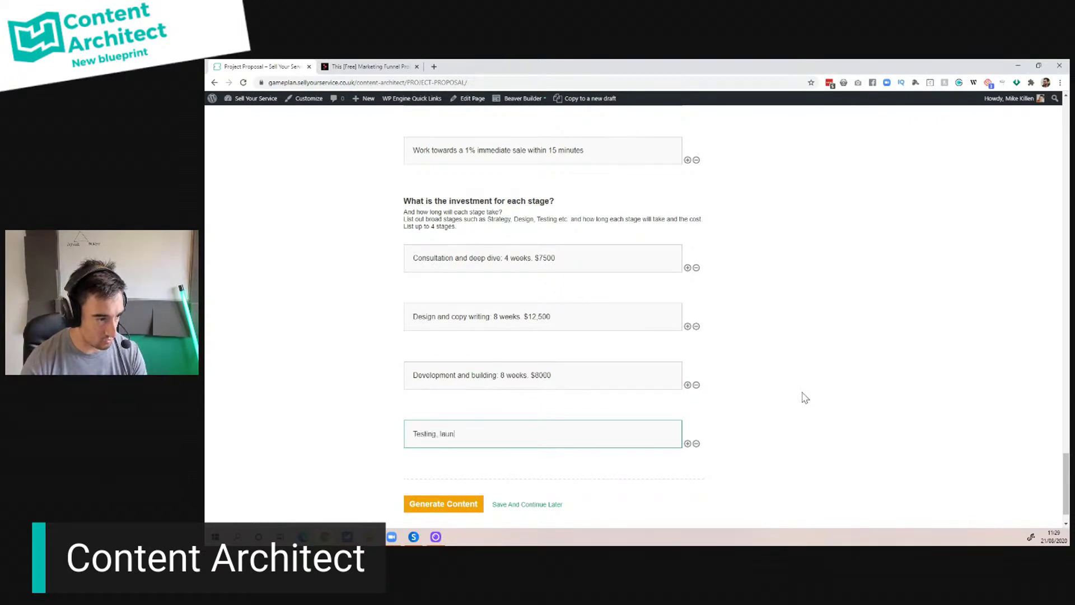
type("ch and traffic.")
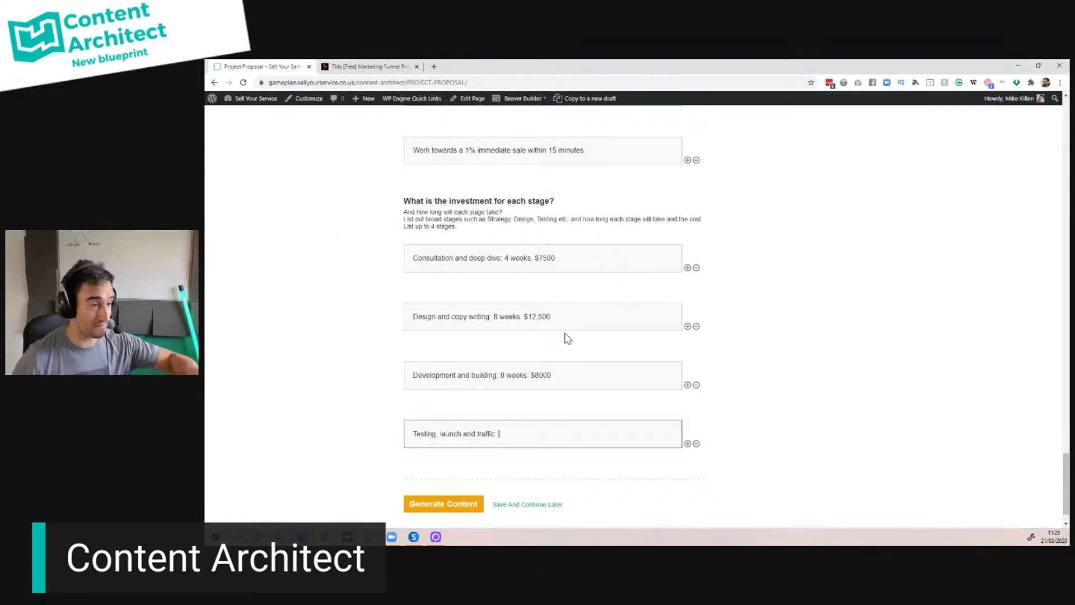
Review the earlier stages and finish the fourth as 'Testing, launch and traffic: 4 weeks: $2500'
left_click_drag(565, 258, 298, 261)
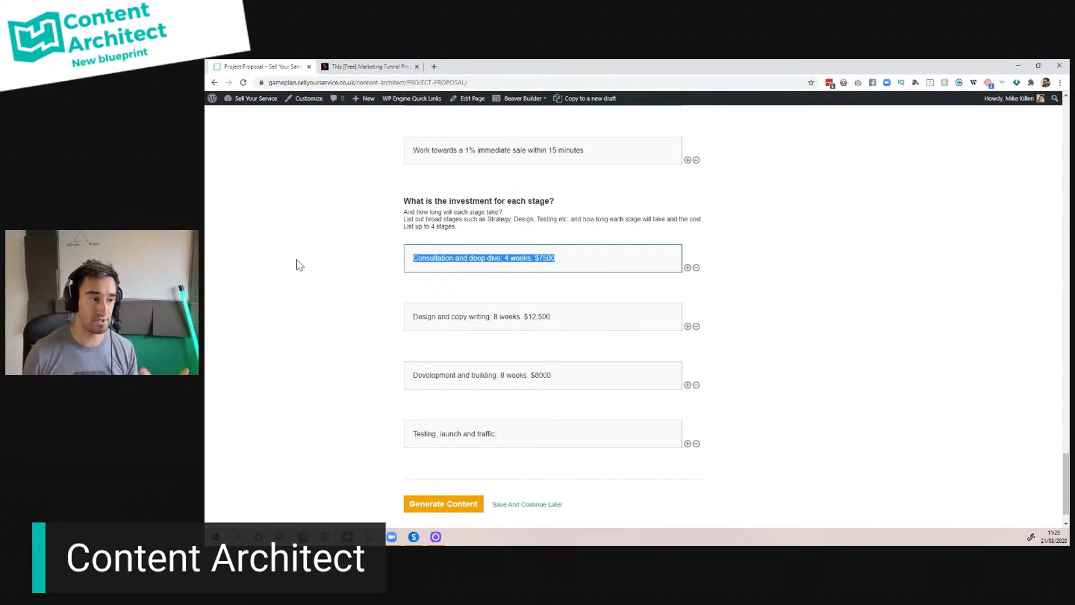
left_click_drag(616, 317, 308, 308)
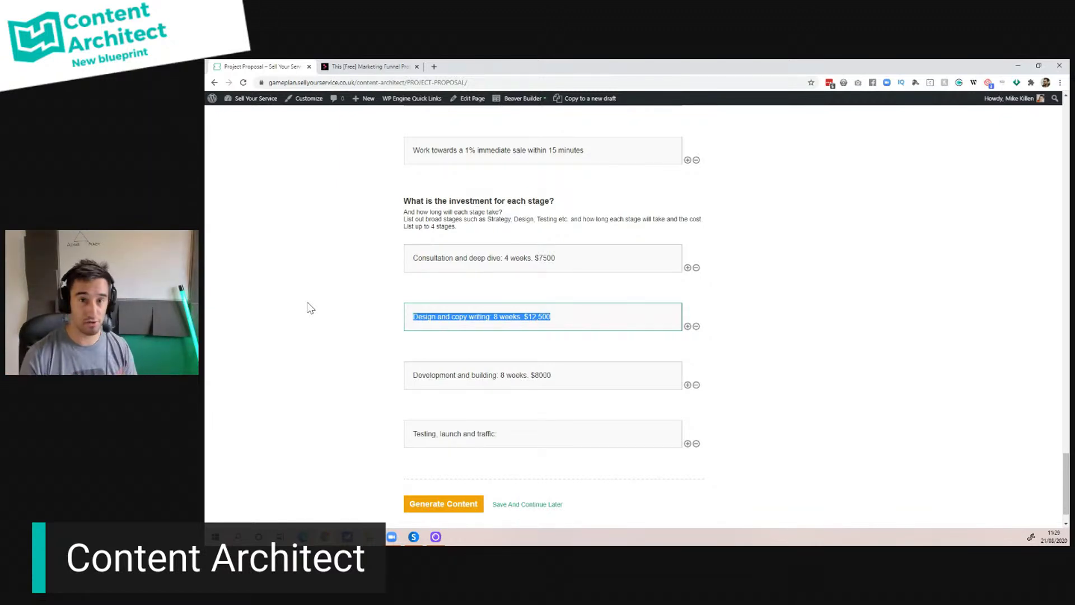
key("Tab")
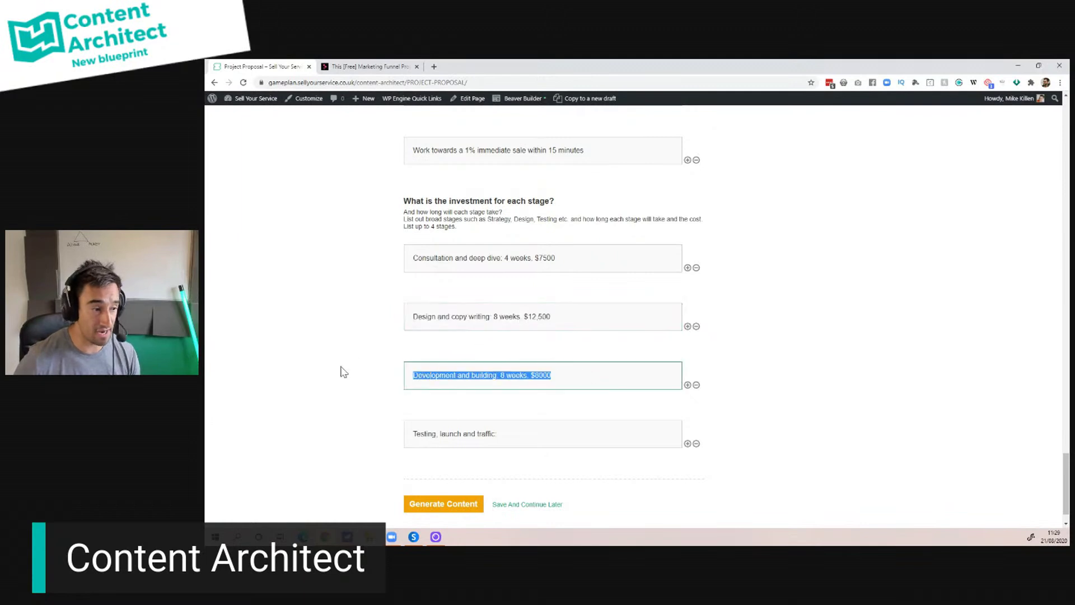
key("Tab")
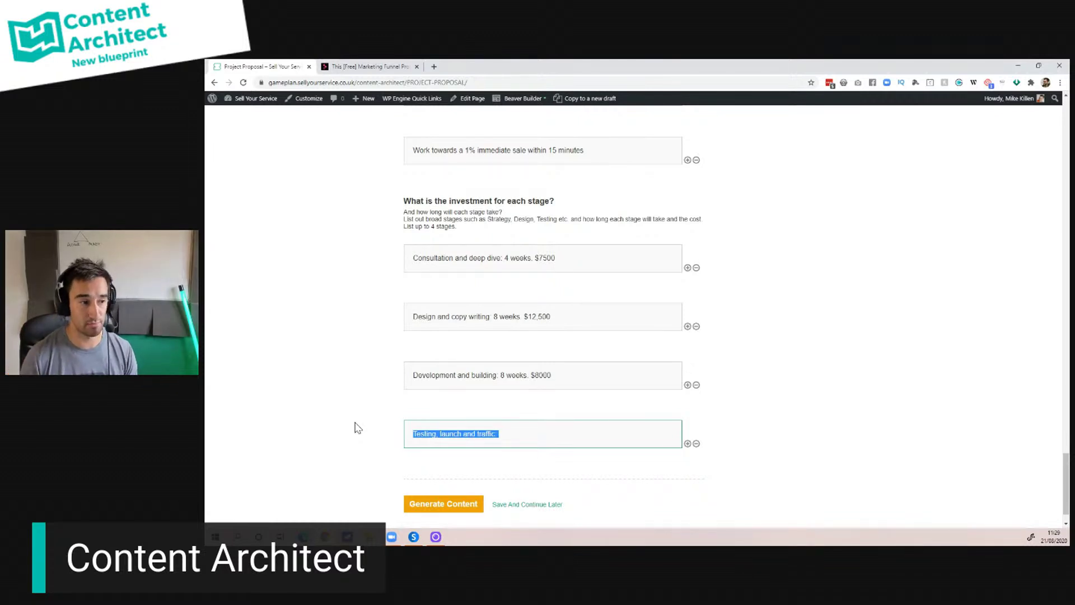
left_click(515, 432)
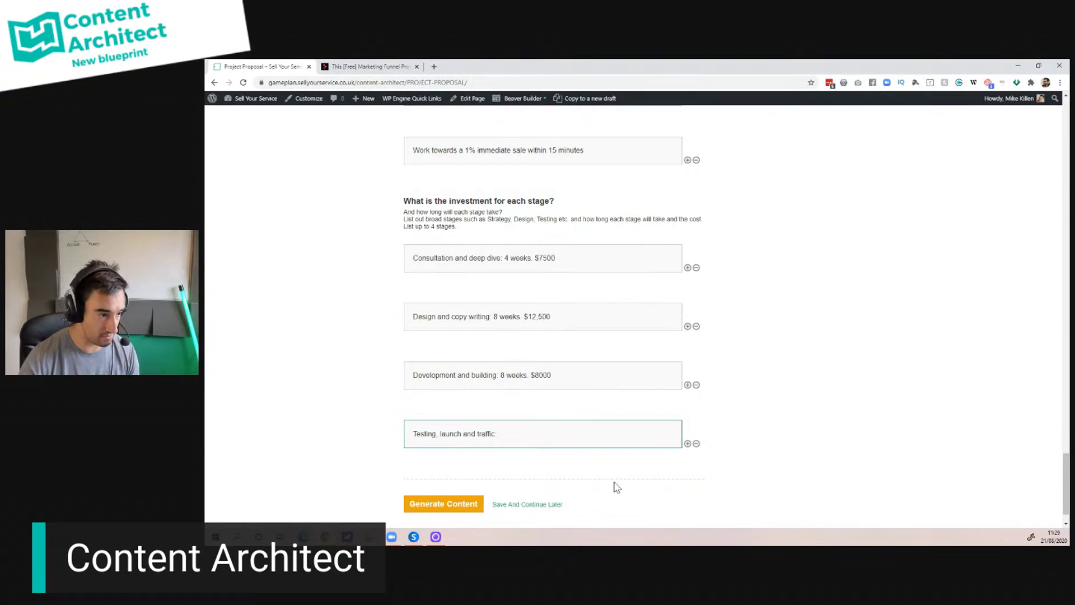
type("4 weeks")
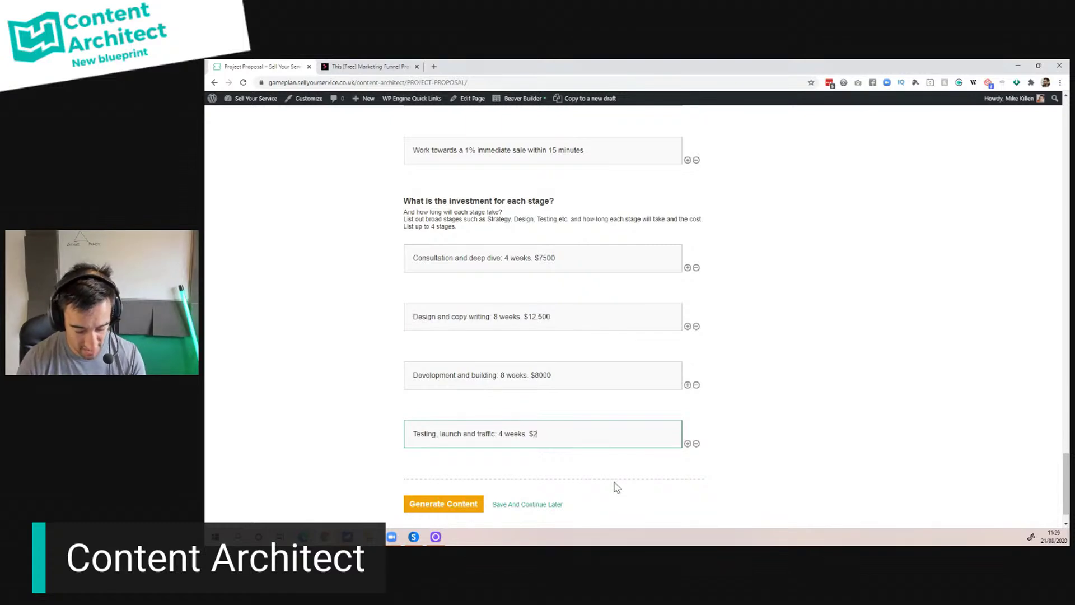
left_click(853, 402)
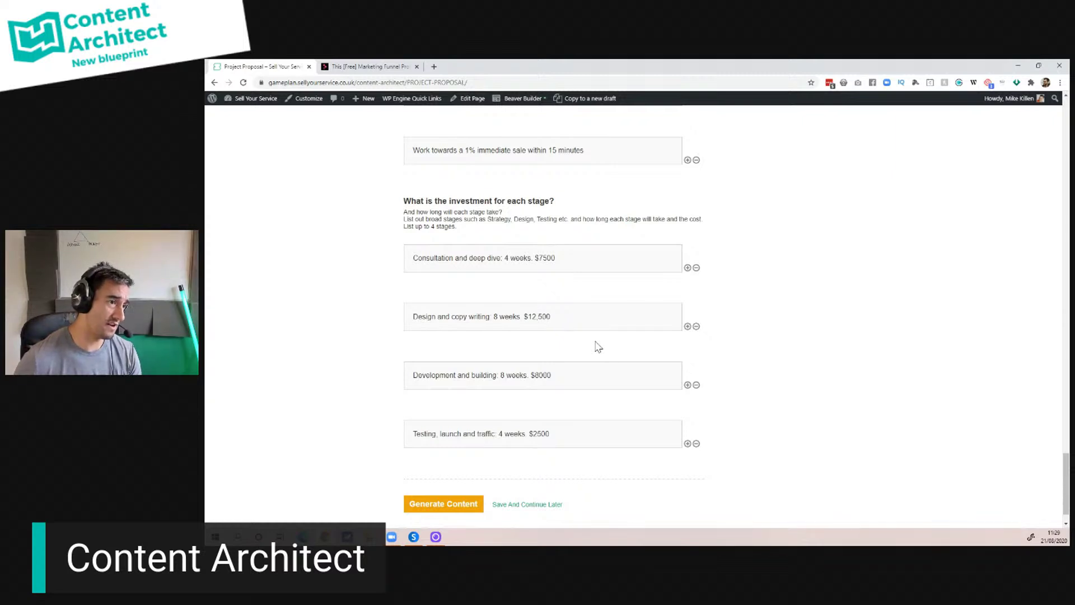
Generate the Project Proposal content from the blueprint answers and review it
scroll(753, 375, "down", 1)
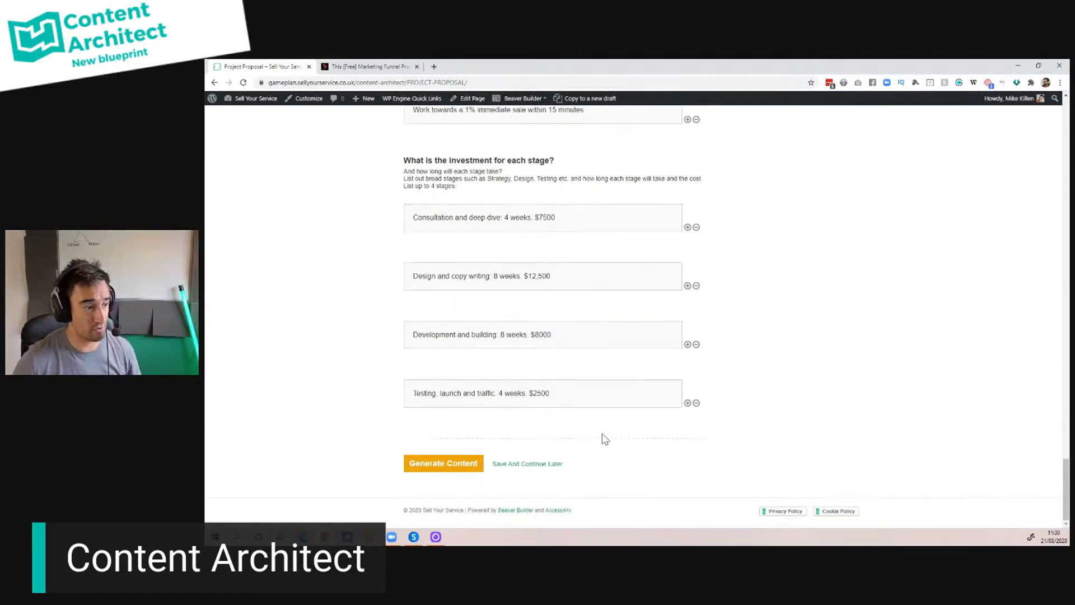
left_click(419, 468)
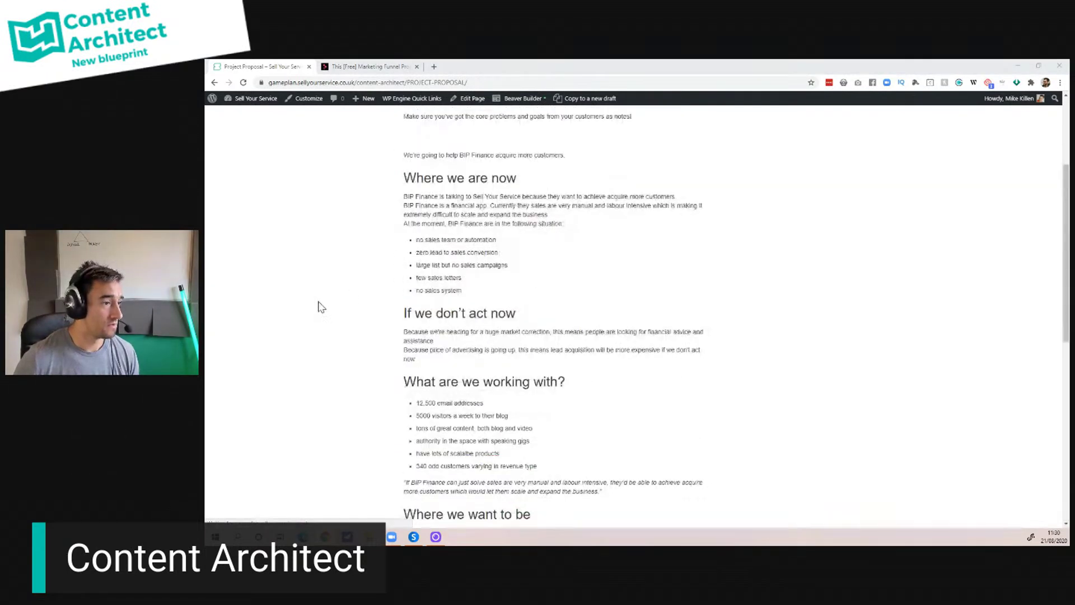
scroll(367, 328, "down", 10)
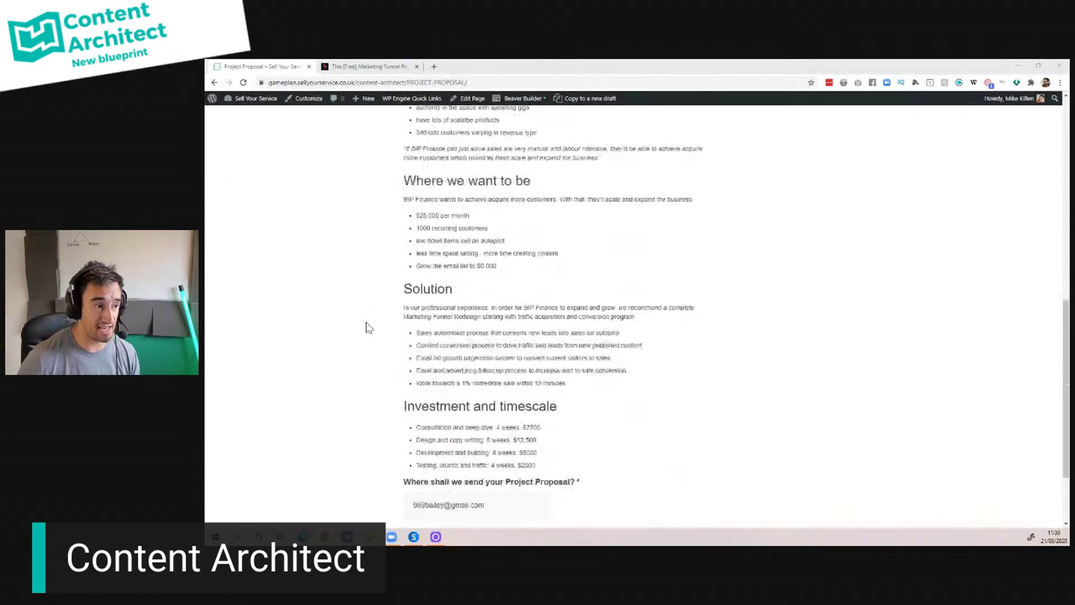
left_click_drag(544, 369, 410, 295)
scroll(437, 296, "up", 9)
scroll(409, 296, "up", 1)
scroll(410, 295, "down", 9)
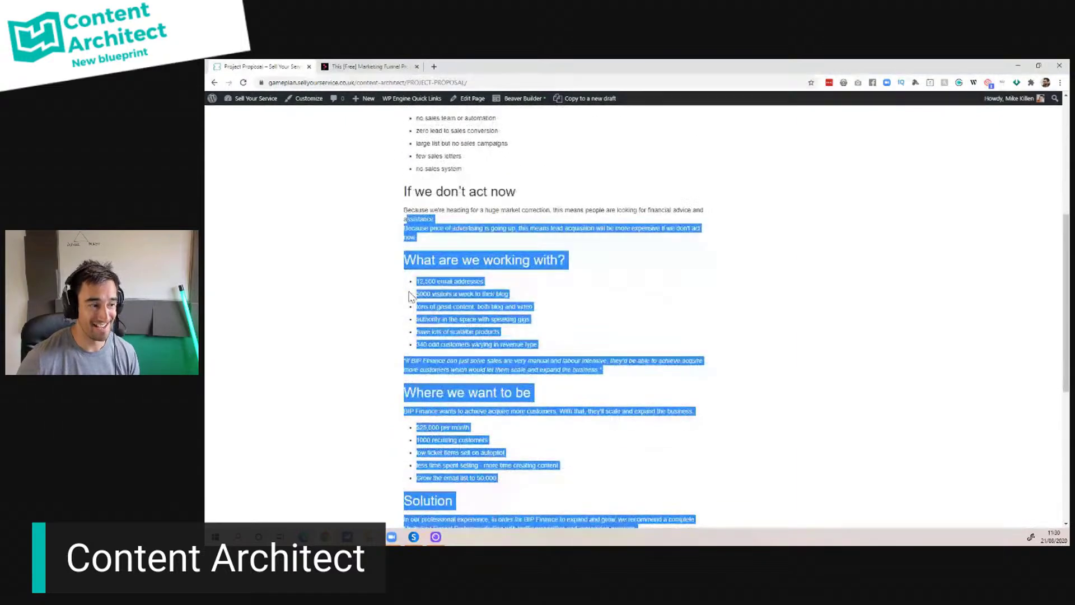
Replace the delivery e-mail address with the user's own address and save the content
left_click(472, 513)
key("Tab")
key("BackSpace")
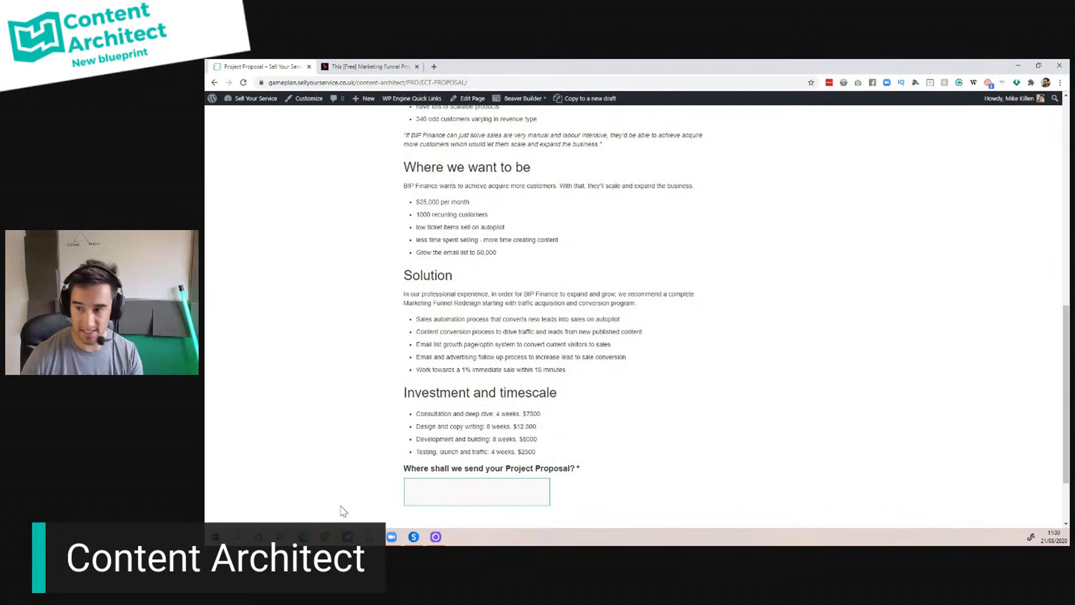
scroll(342, 511, "up", 3)
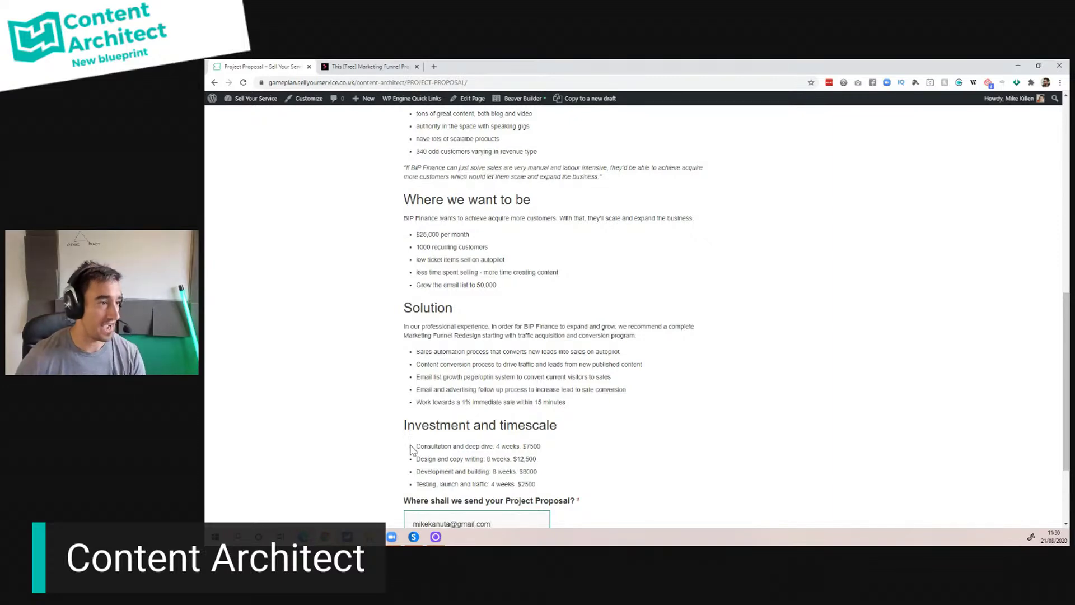
scroll(392, 437, "up", 20)
scroll(608, 403, "down", 20)
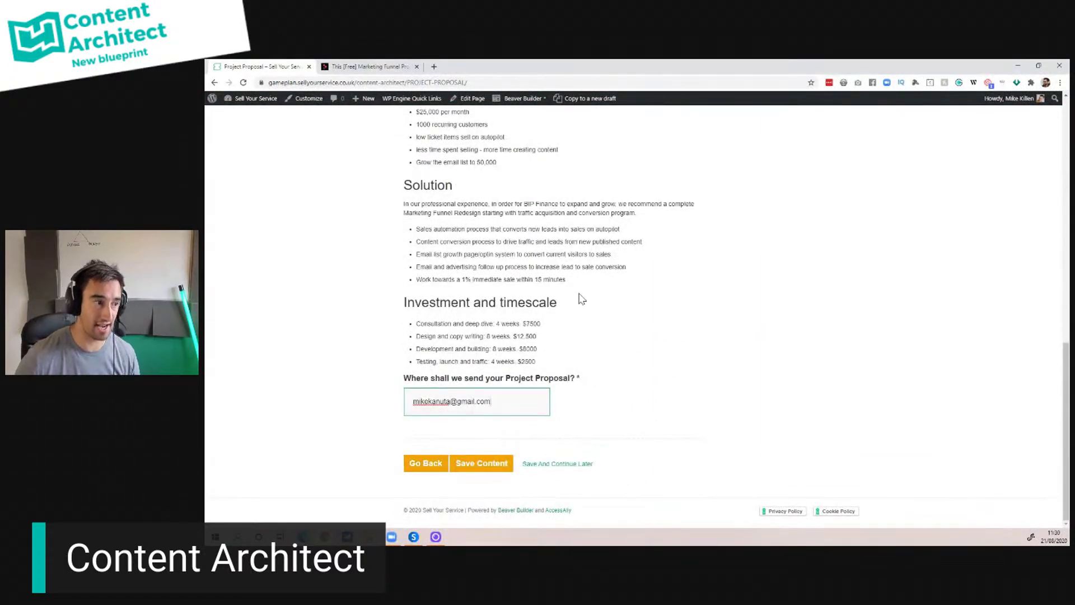
scroll(580, 297, "up", 15)
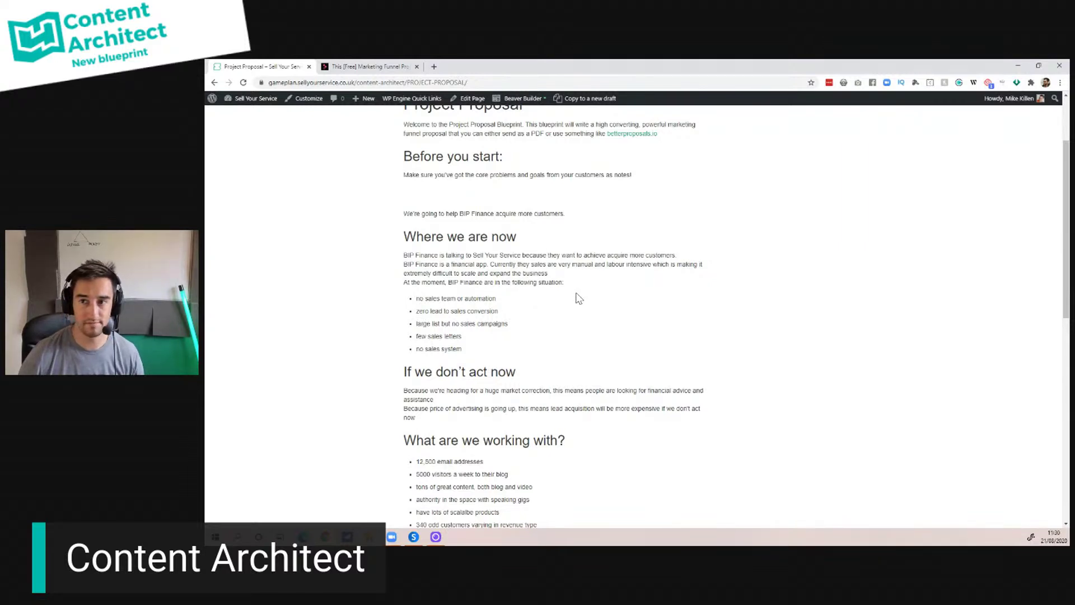
scroll(579, 298, "down", 14)
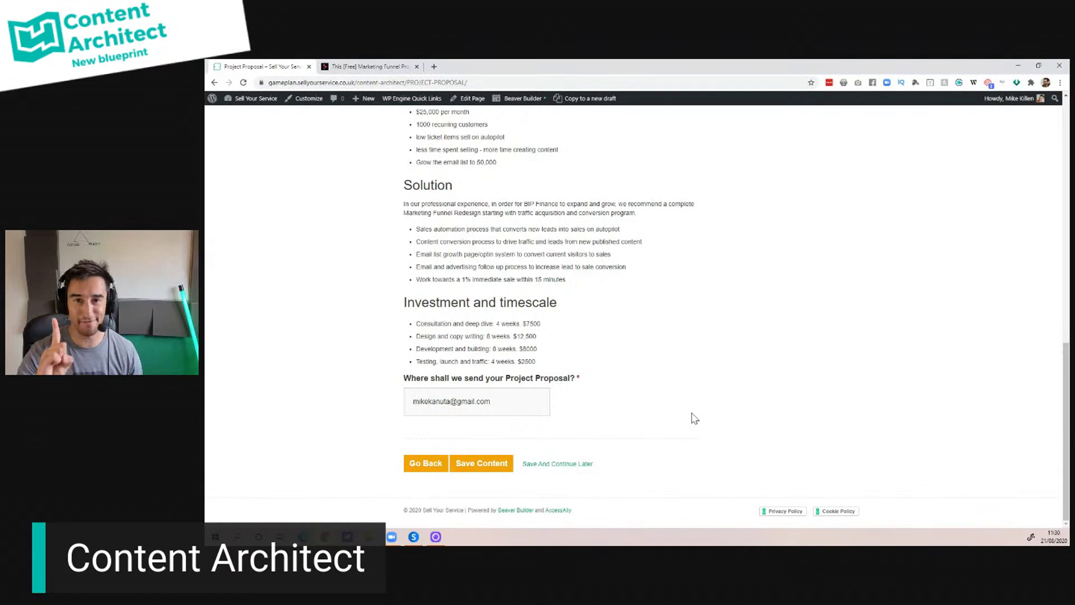
left_click(488, 470)
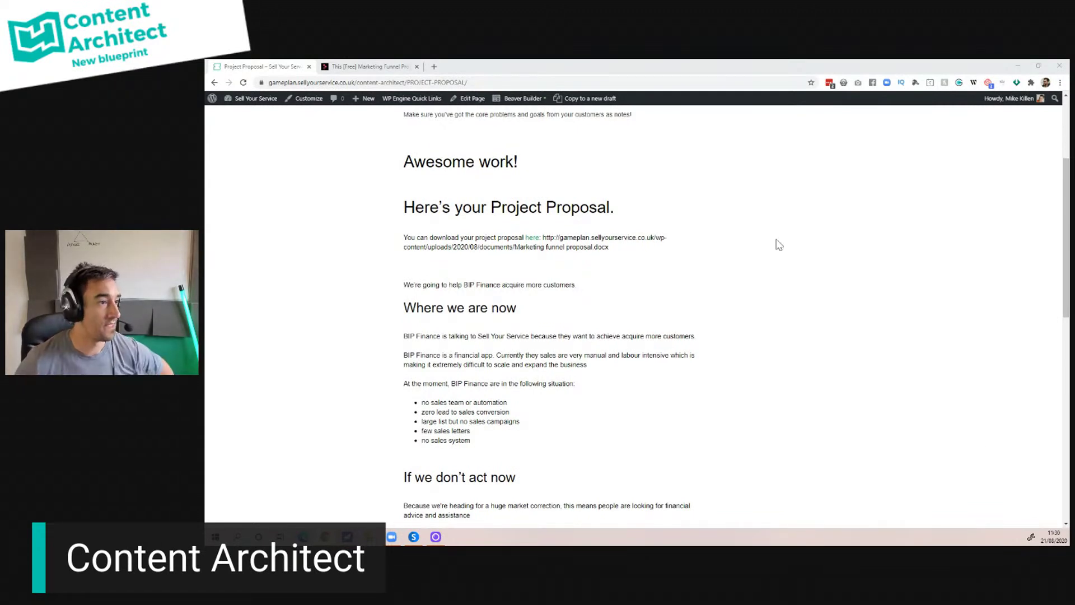
Download the saved proposal as the Word file Marketing funnel proposal.docx
scroll(713, 336, "down", 1)
scroll(708, 340, "up", 2)
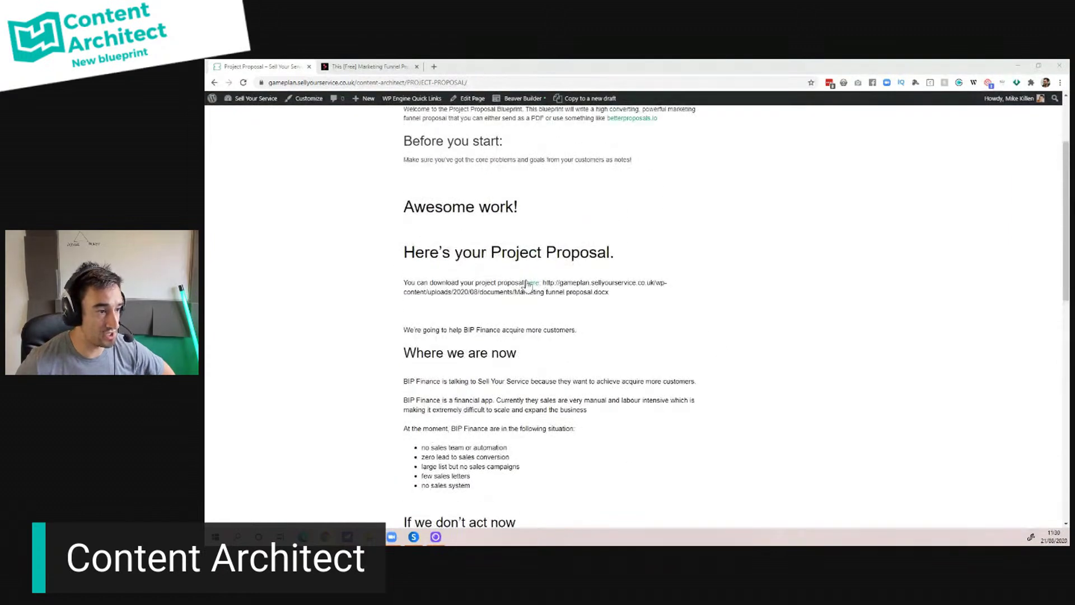
left_click(529, 283)
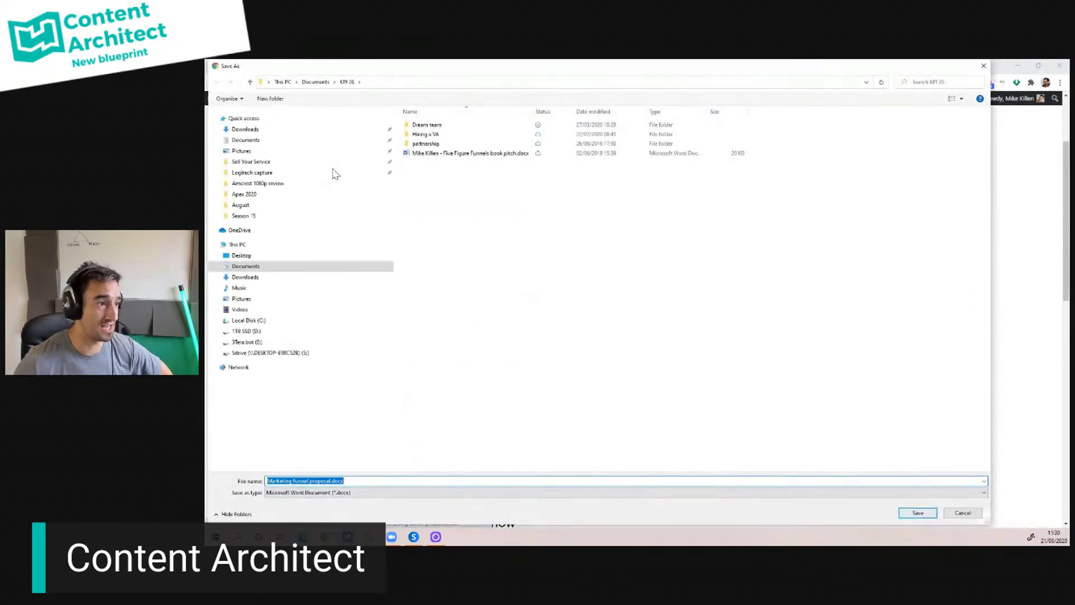
left_click(920, 513)
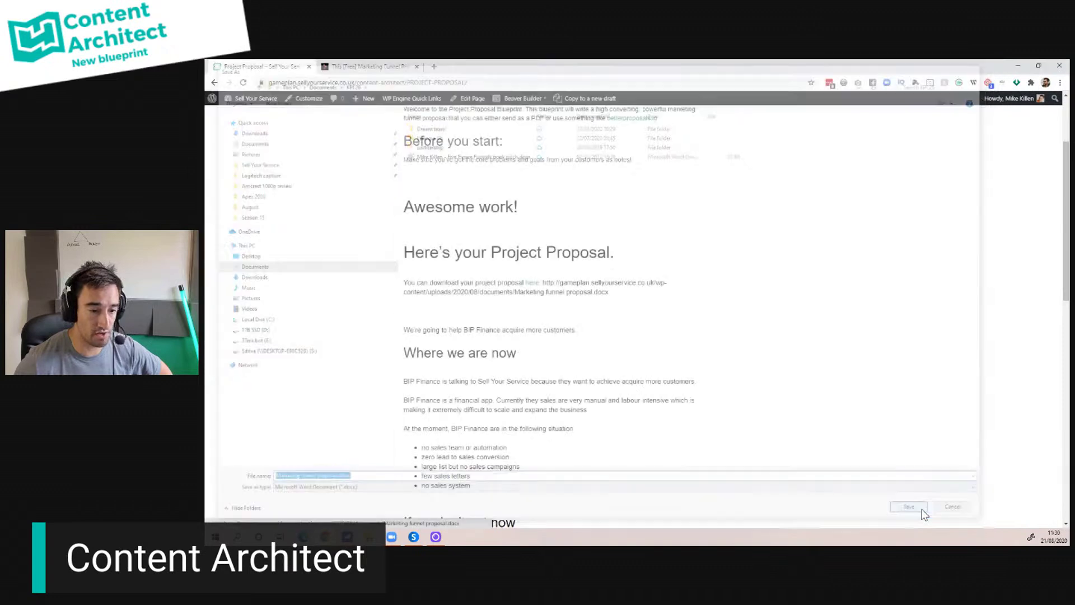
Select the proposal text from 'Where we are now' down to $2500
scroll(482, 305, "down", 3)
left_click_drag(411, 176, 599, 473)
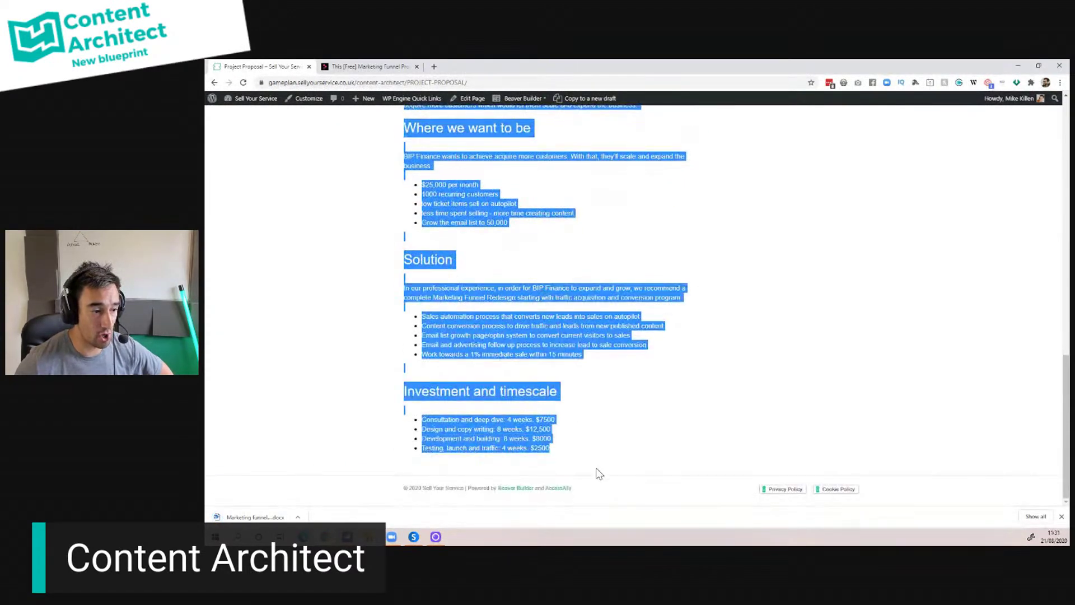
scroll(607, 429, "up", 10)
Open Better Proposals' marketing funnel template and view its Goals and Resources section
left_click(367, 66)
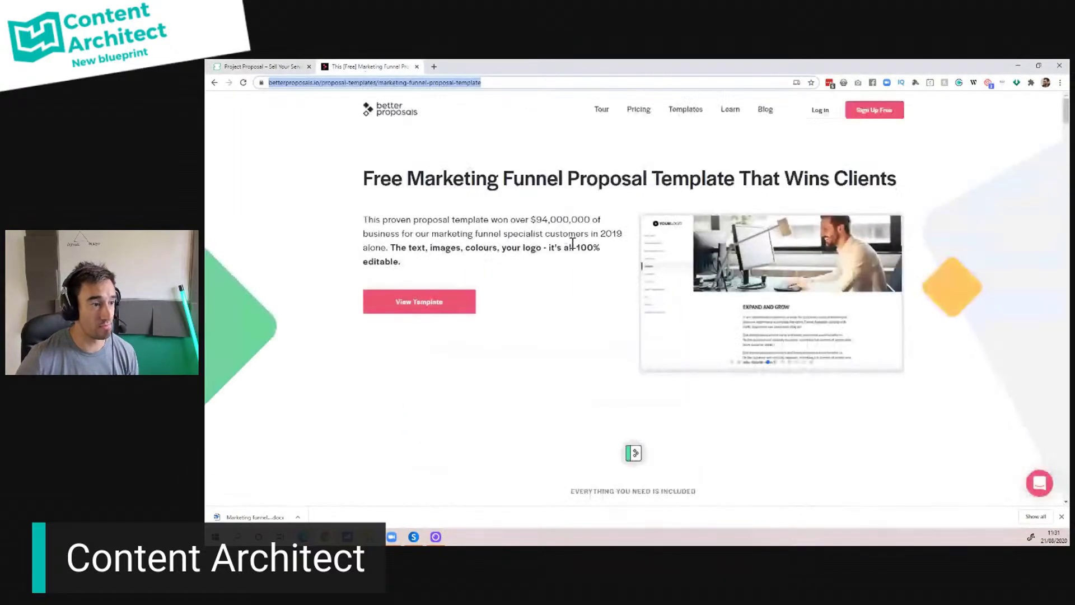
left_click(443, 302)
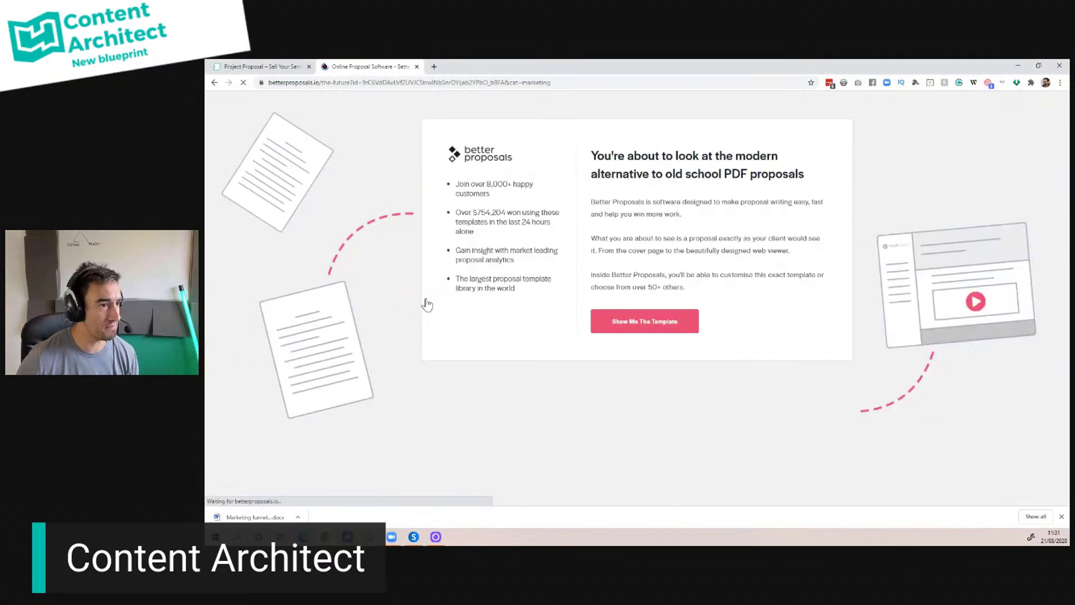
left_click(668, 317)
left_click(668, 315)
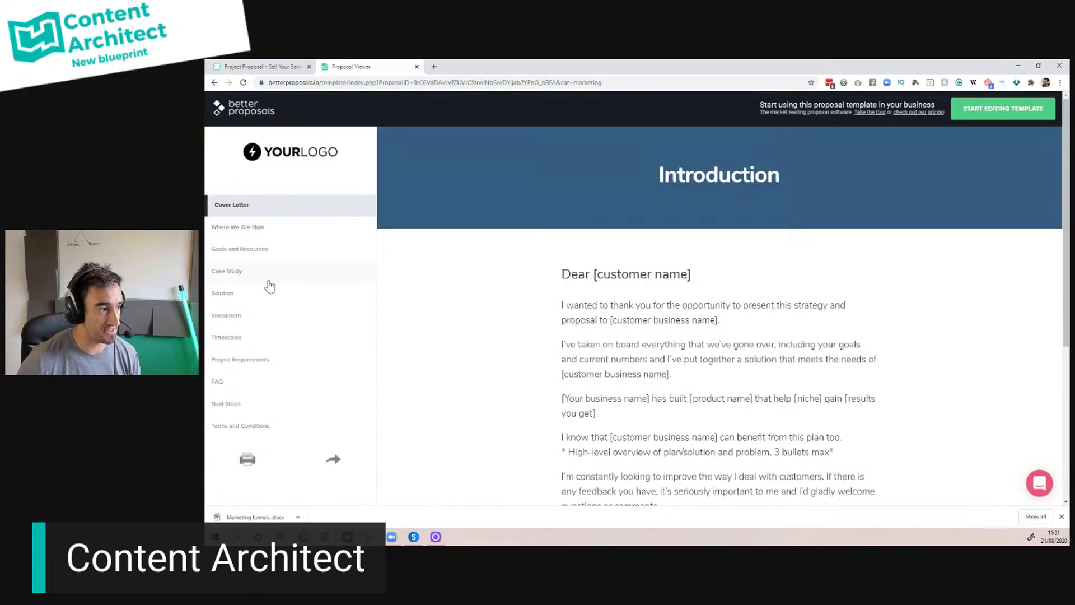
left_click(264, 250)
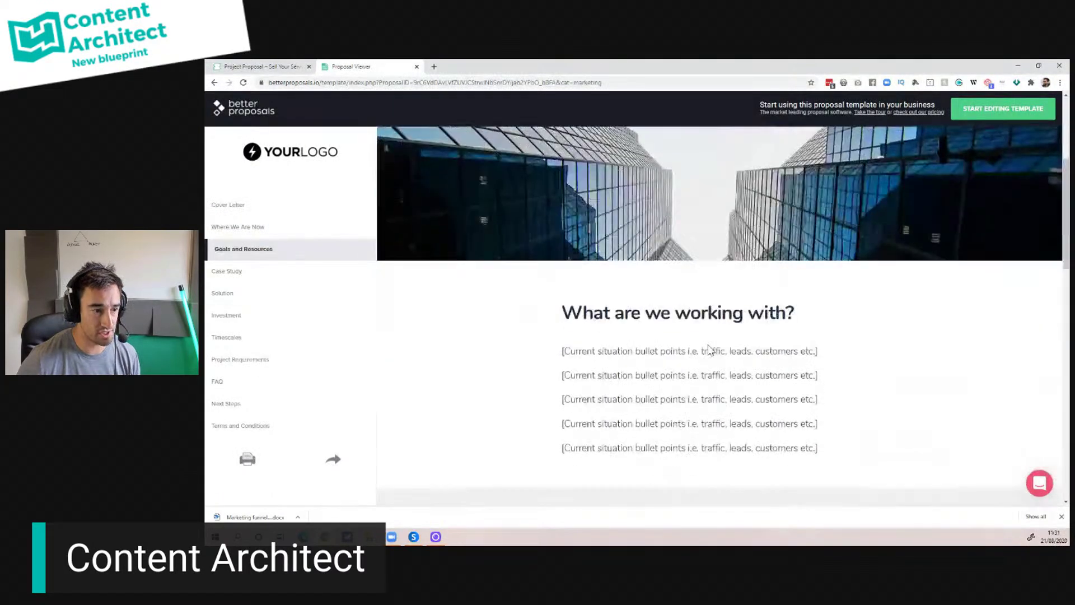
scroll(709, 350, "down", 10)
scroll(716, 381, "up", 2)
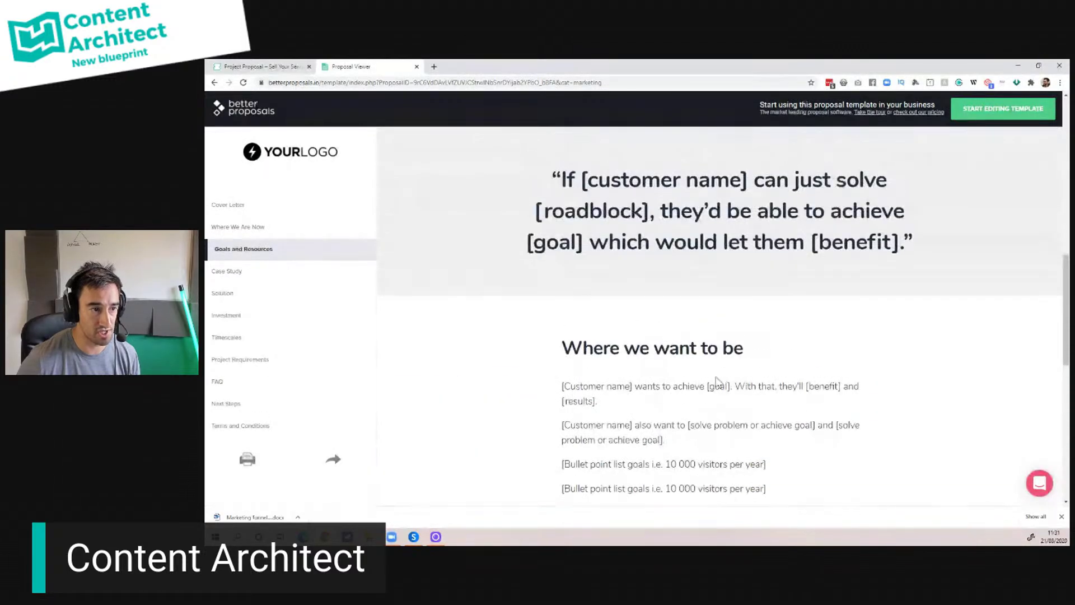
scroll(717, 381, "up", 2)
left_click_drag(943, 339, 543, 274)
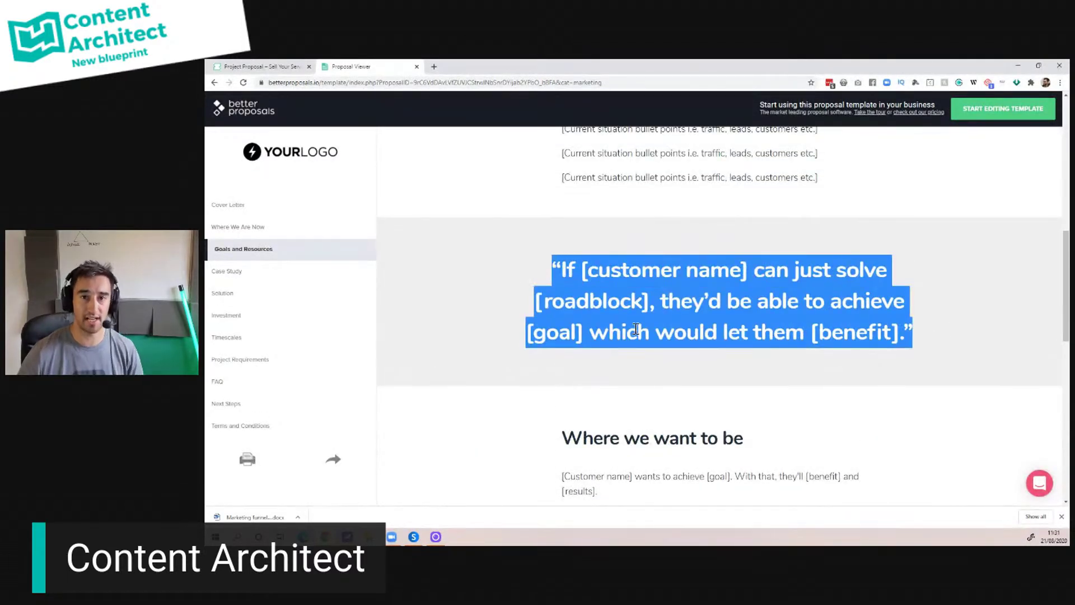
Return to the generated Project Proposal page and scroll to the customer quote
left_click(257, 67)
scroll(611, 403, "down", 5)
left_click(668, 279)
scroll(653, 405, "down", 2)
left_click_drag(694, 343, 444, 323)
Highlight the full customer quote in the generated proposal
left_click(444, 322)
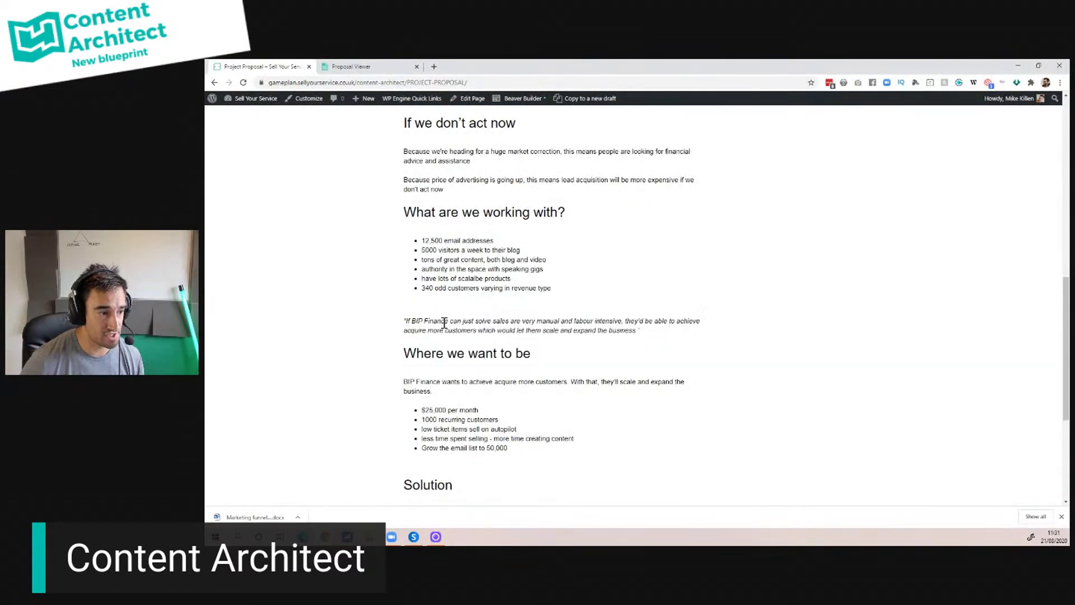
left_click_drag(690, 333, 623, 324)
triple_click(545, 318)
left_click(663, 323)
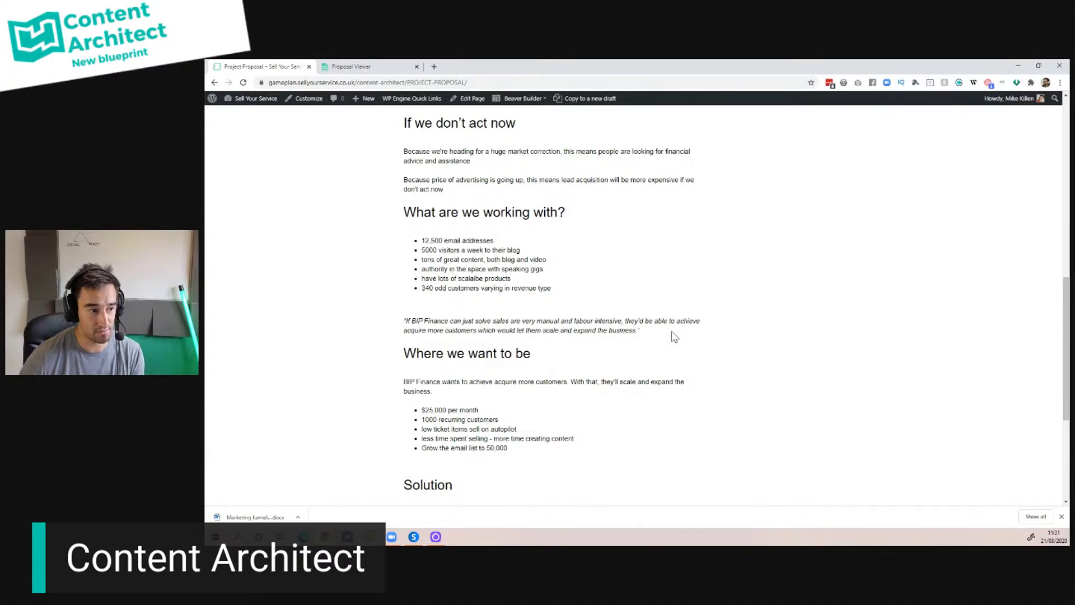
left_click_drag(640, 331, 407, 319)
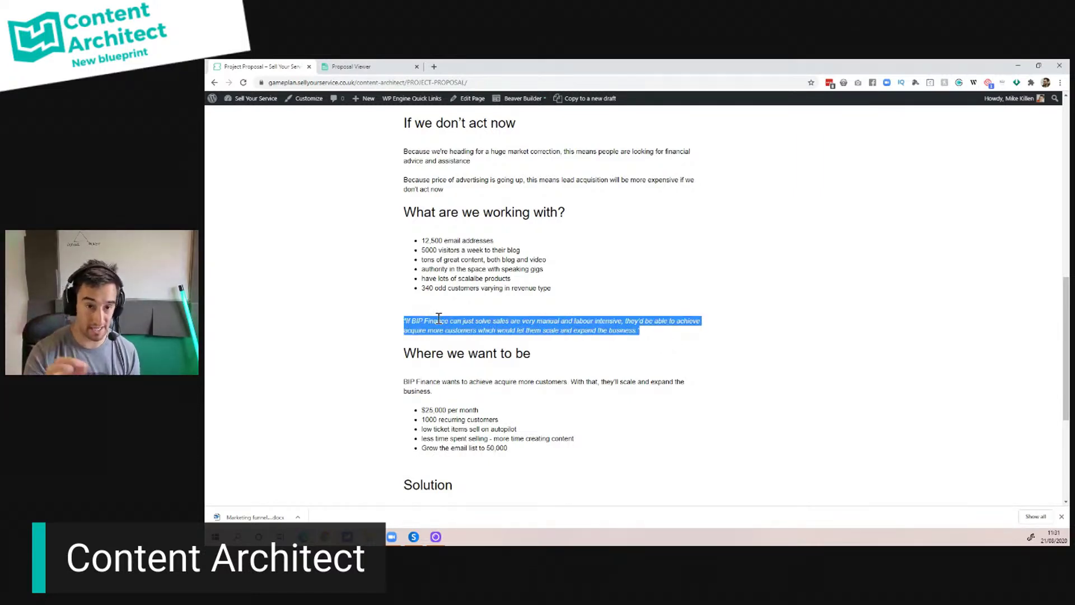
Review the five 'Where we want to be' bullets and the Solution text, including the 15 minutes phrase
left_click_drag(540, 448, 410, 413)
scroll(410, 413, "down", 3)
left_click_drag(653, 396, 370, 336)
left_click(502, 370)
left_click_drag(583, 400, 504, 391)
left_click(522, 378)
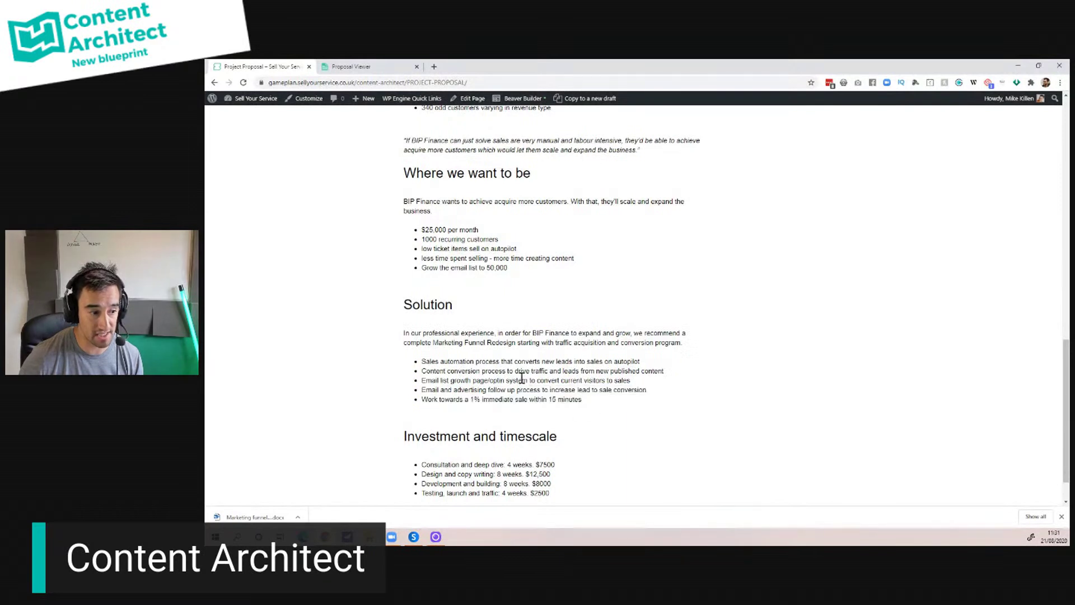
left_click_drag(447, 371, 594, 372)
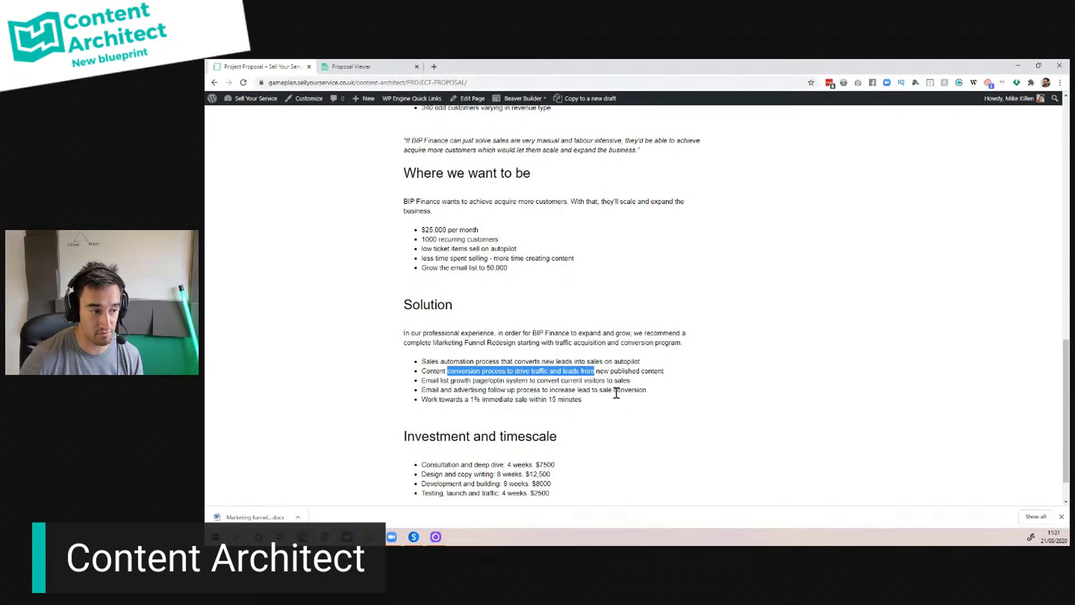
scroll(580, 458, "down", 1)
left_click_drag(564, 449, 624, 406)
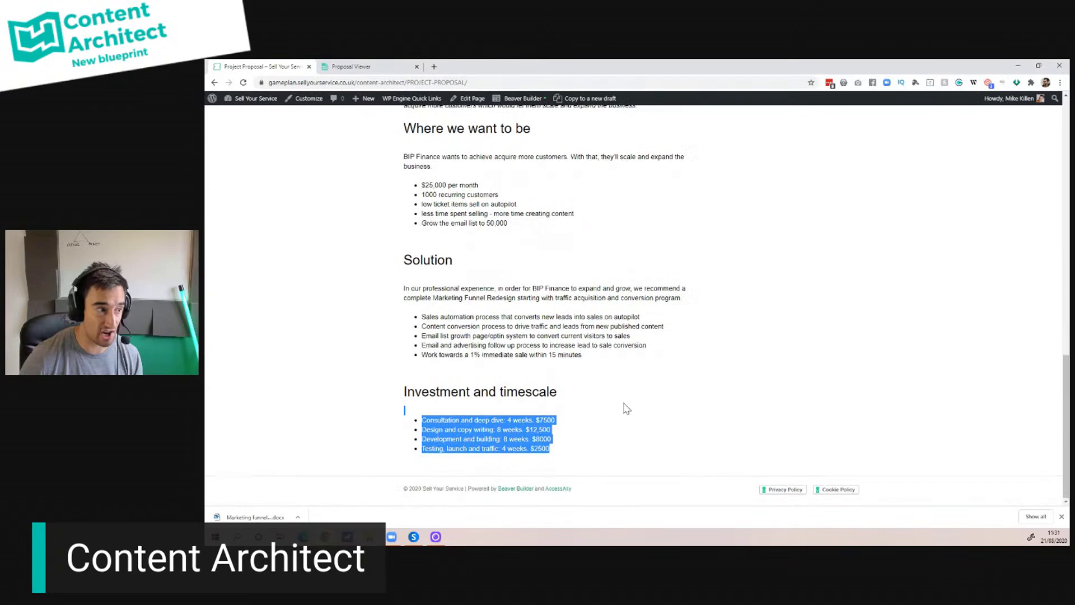
Open the downloaded Marketing funnel proposal.docx from the download bar
scroll(625, 405, "up", 7)
scroll(626, 409, "up", 6)
left_click(255, 517)
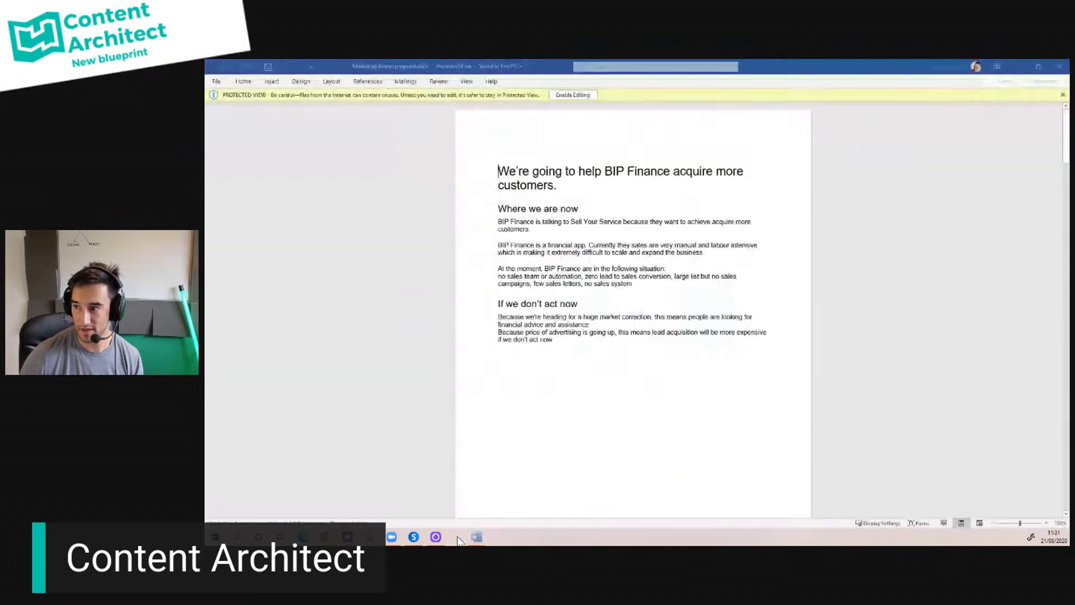
Select the first body paragraph and the word 'achieve' in the Word document
left_click(553, 231)
triple_click(494, 224)
left_click(597, 260)
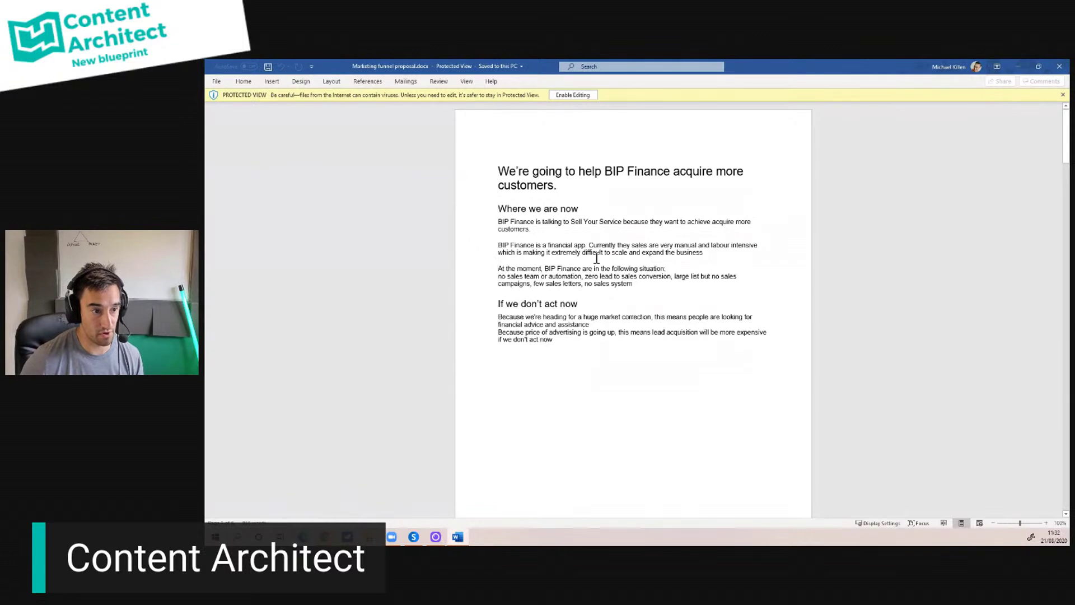
double_click(705, 221)
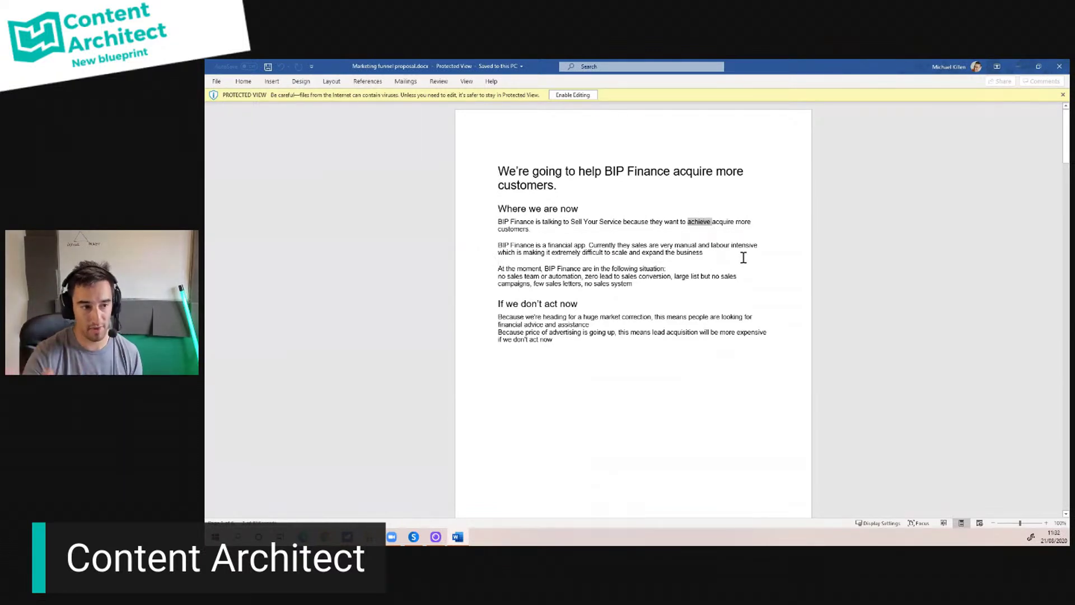
key("End")
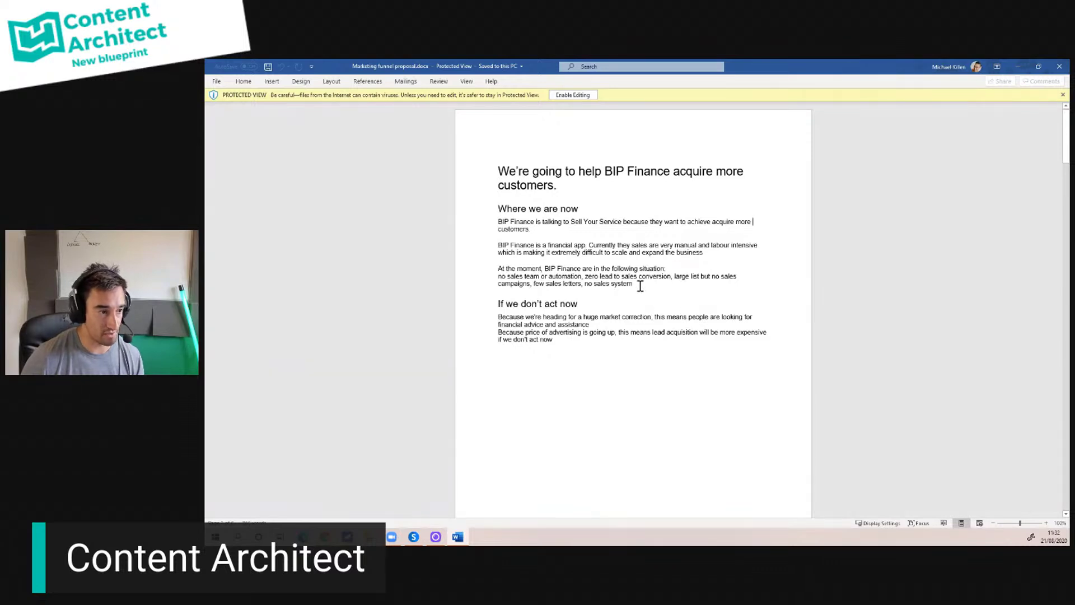
Highlight the no-sales-team situation paragraph, scroll through the document, then minimize Word
left_click_drag(630, 283, 499, 277)
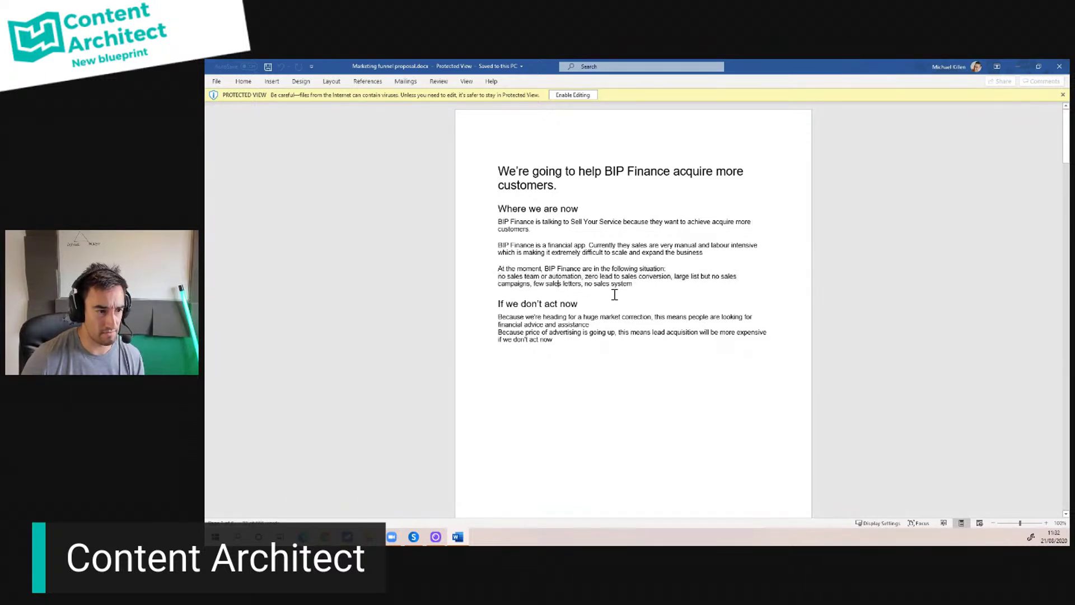
left_click(614, 292)
double_click(470, 284)
scroll(586, 345, "down", 15)
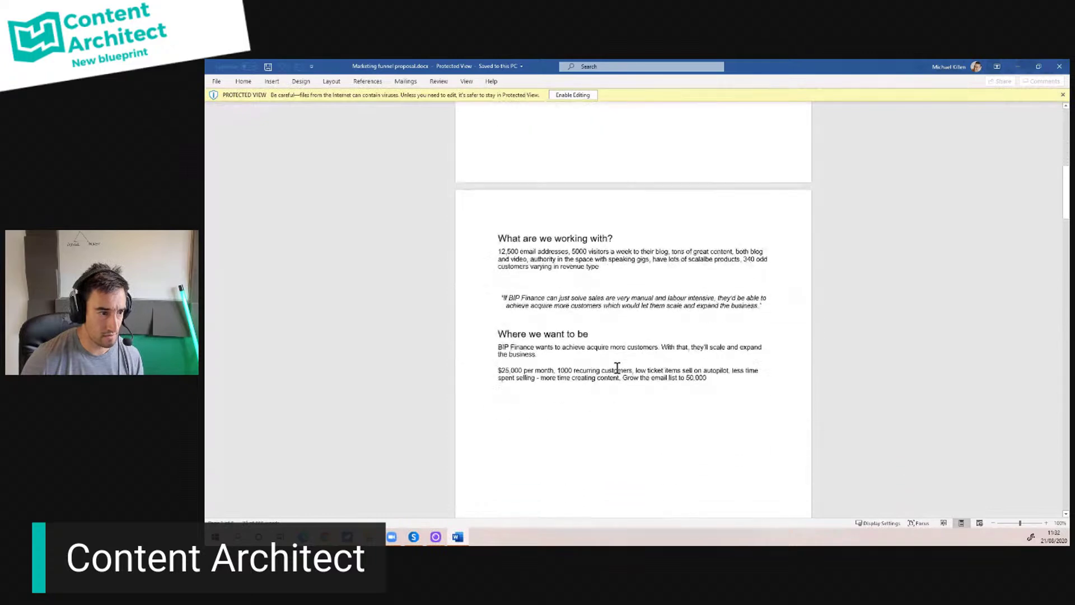
scroll(617, 368, "down", 20)
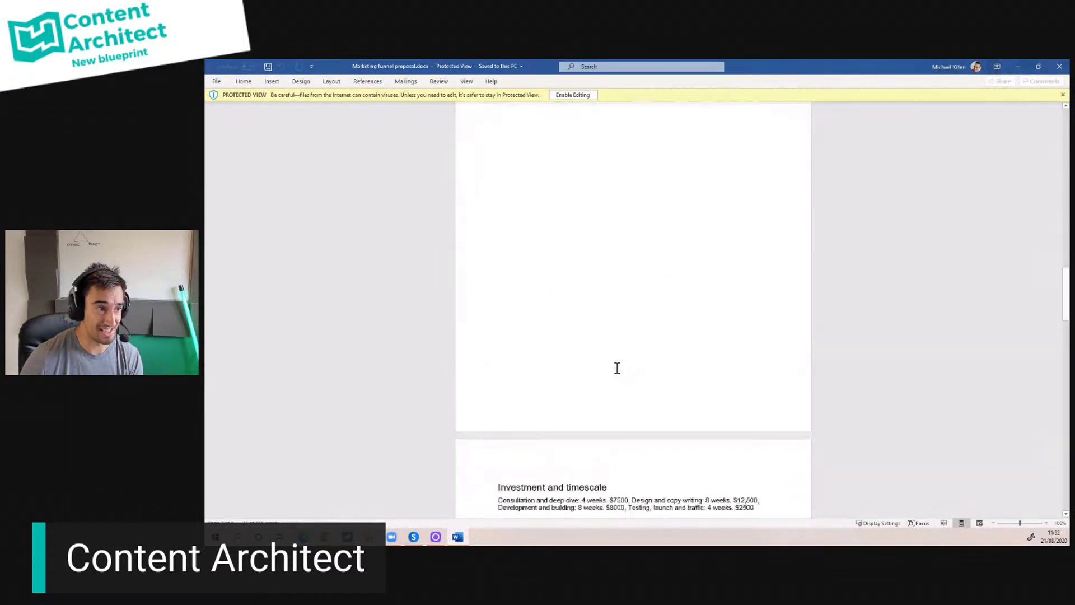
scroll(617, 368, "down", 20)
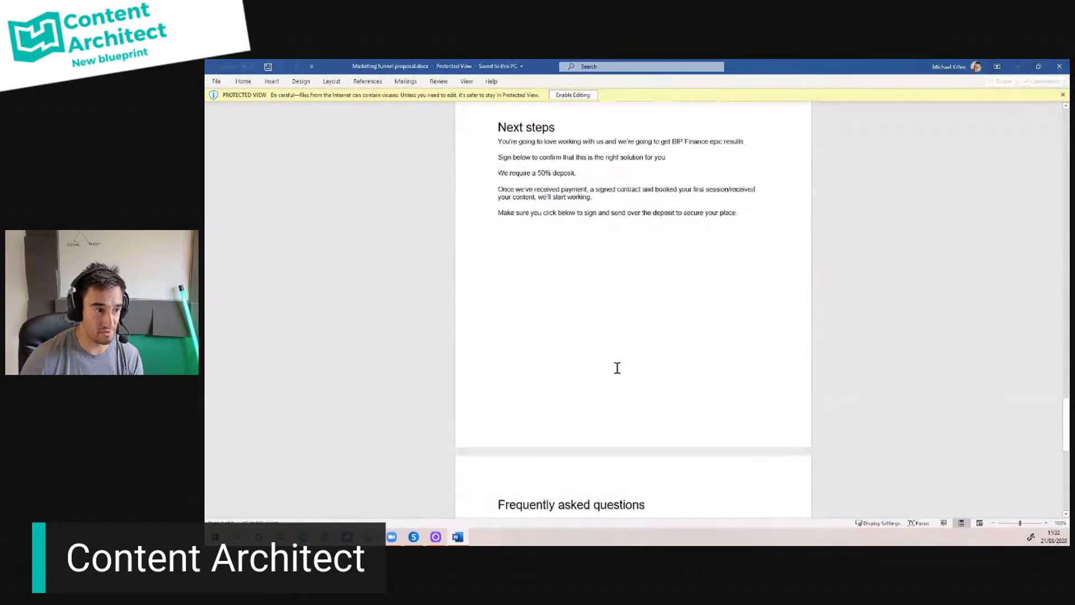
scroll(603, 432, "up", 20)
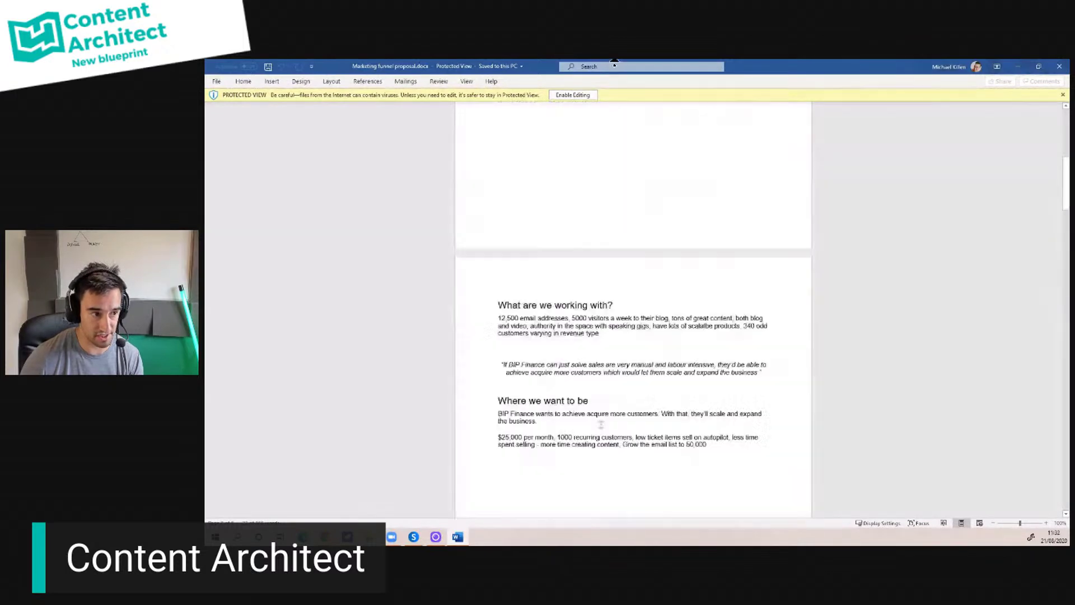
scroll(565, 230, "up", 1)
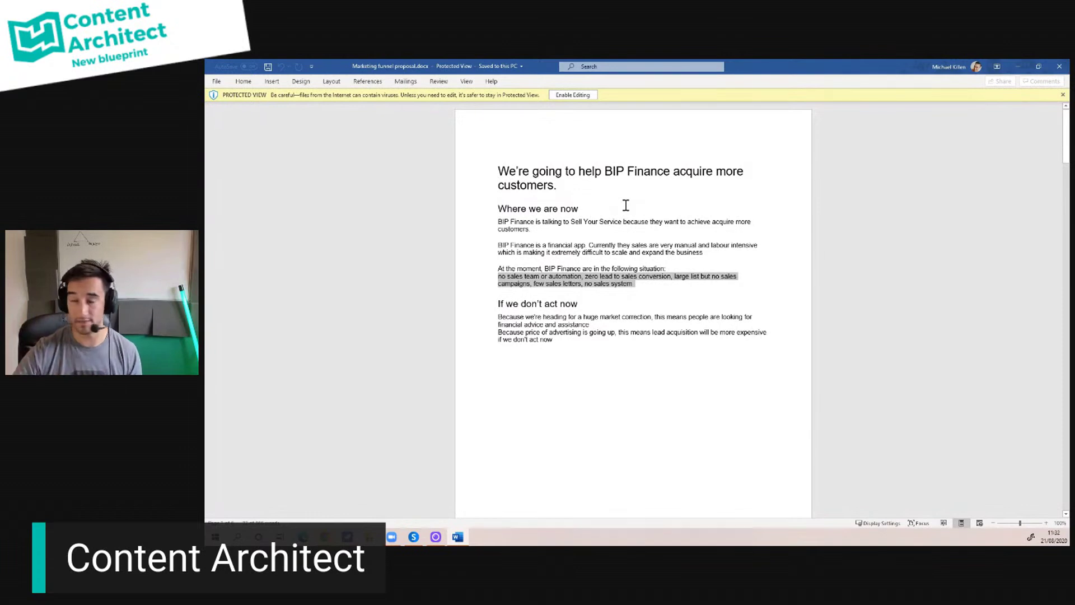
left_click(1020, 64)
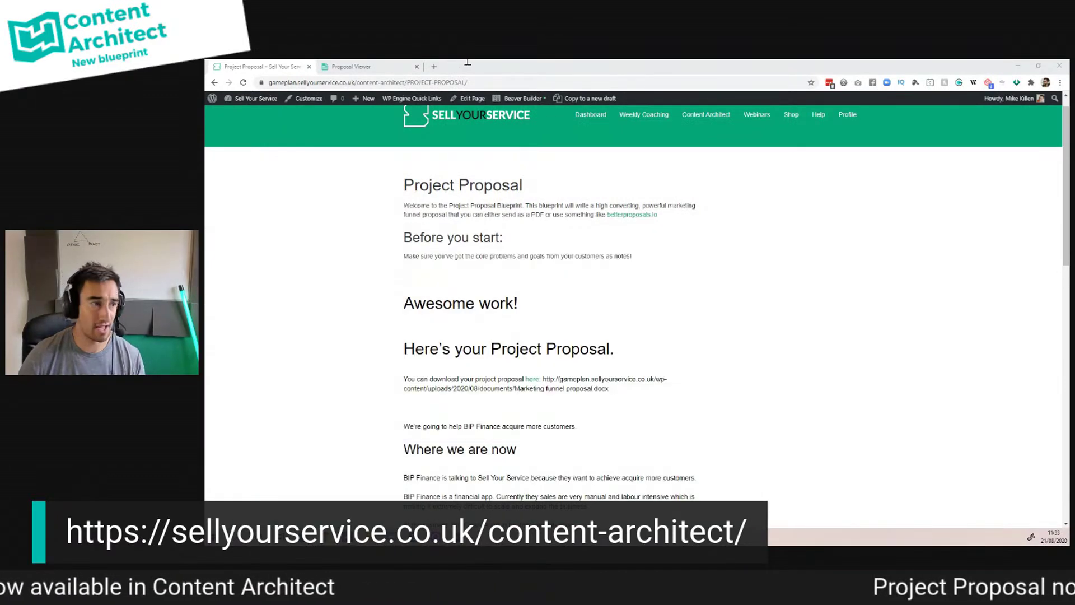
Return from the sales page to the Project Proposal tab, then go back to the blueprint tiles page
scroll(543, 269, "down", 15)
scroll(543, 268, "down", 20)
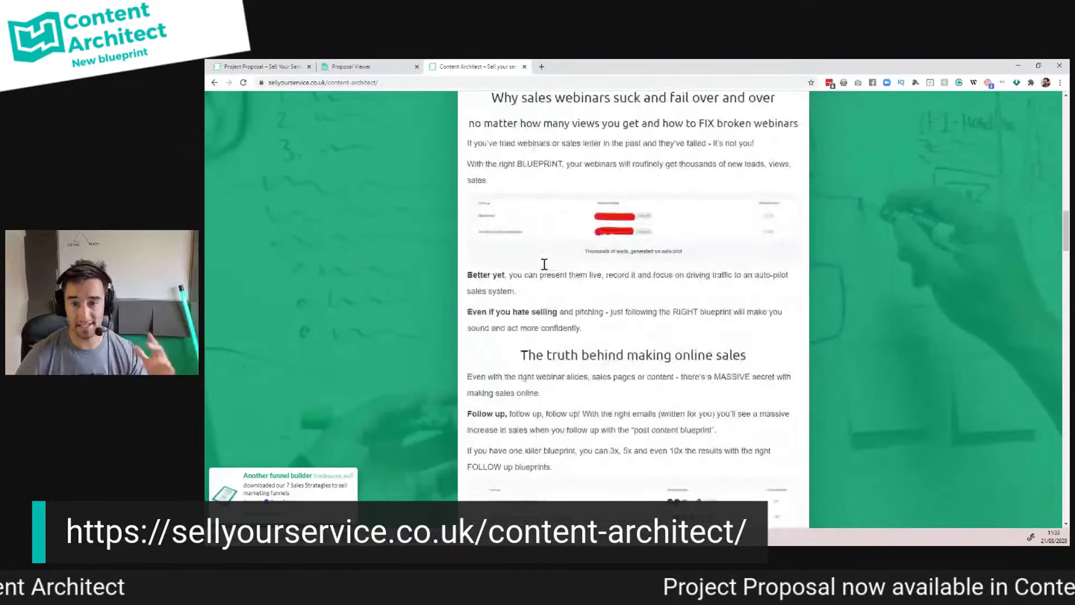
scroll(543, 268, "down", 12)
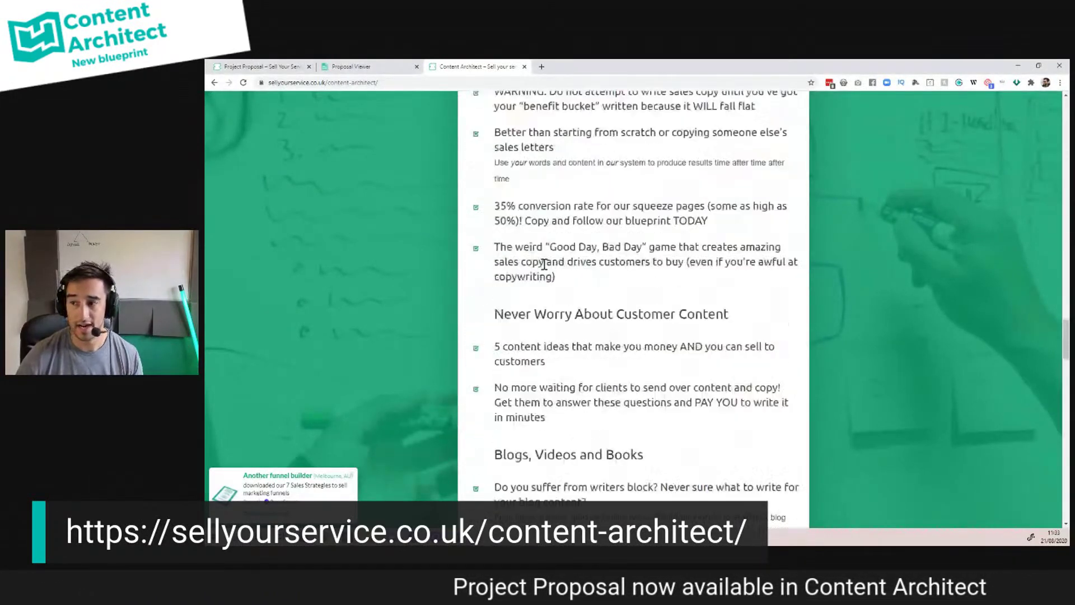
left_click(218, 66)
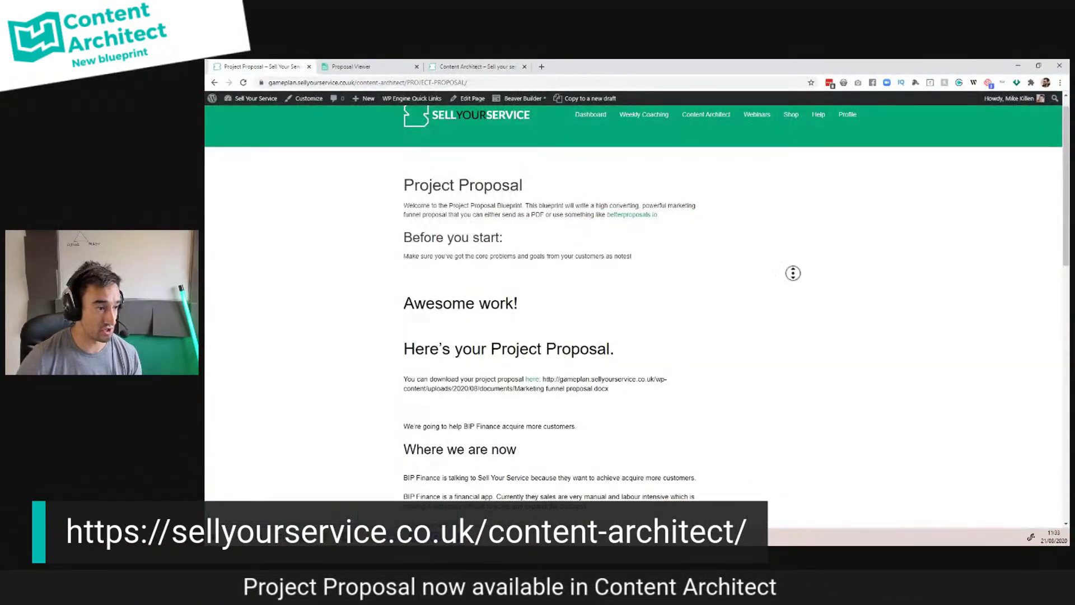
scroll(797, 278, "down", 15)
scroll(792, 468, "up", 15)
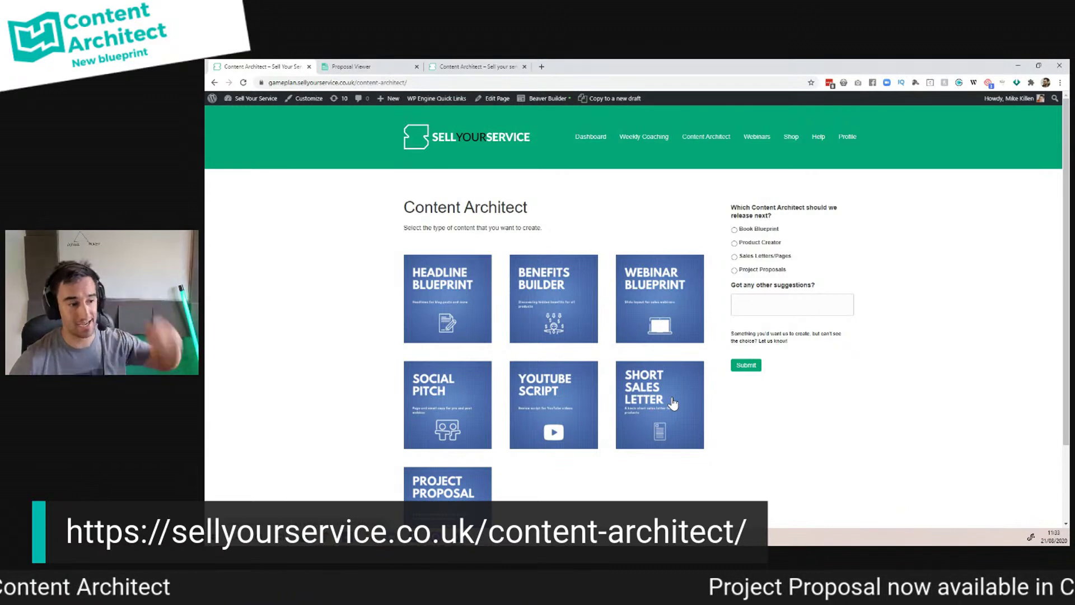
scroll(672, 404, "down", 2)
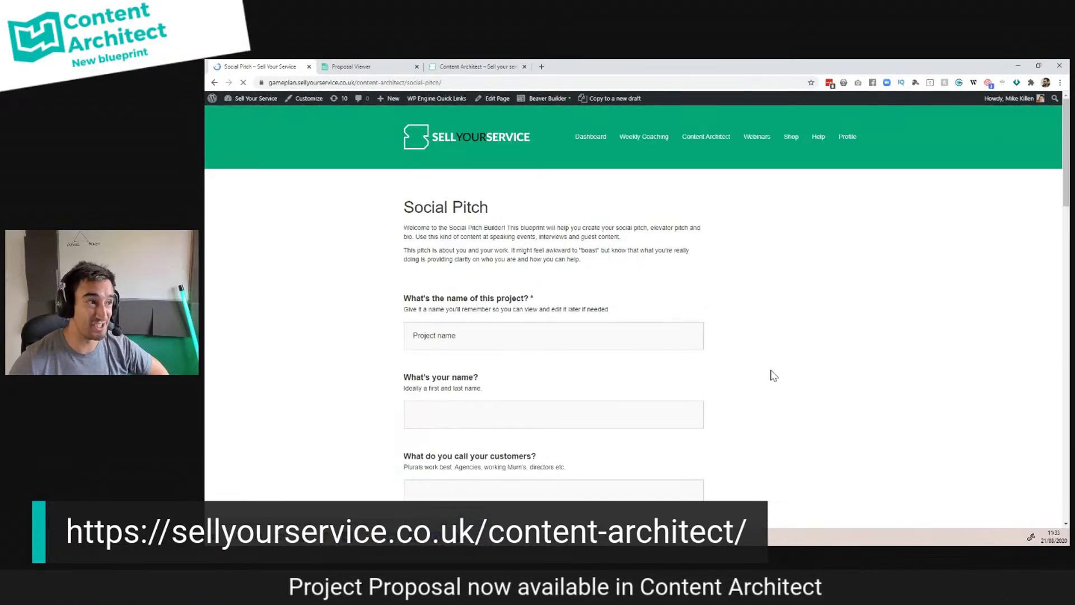
scroll(741, 365, "down", 4)
scroll(744, 371, "down", 20)
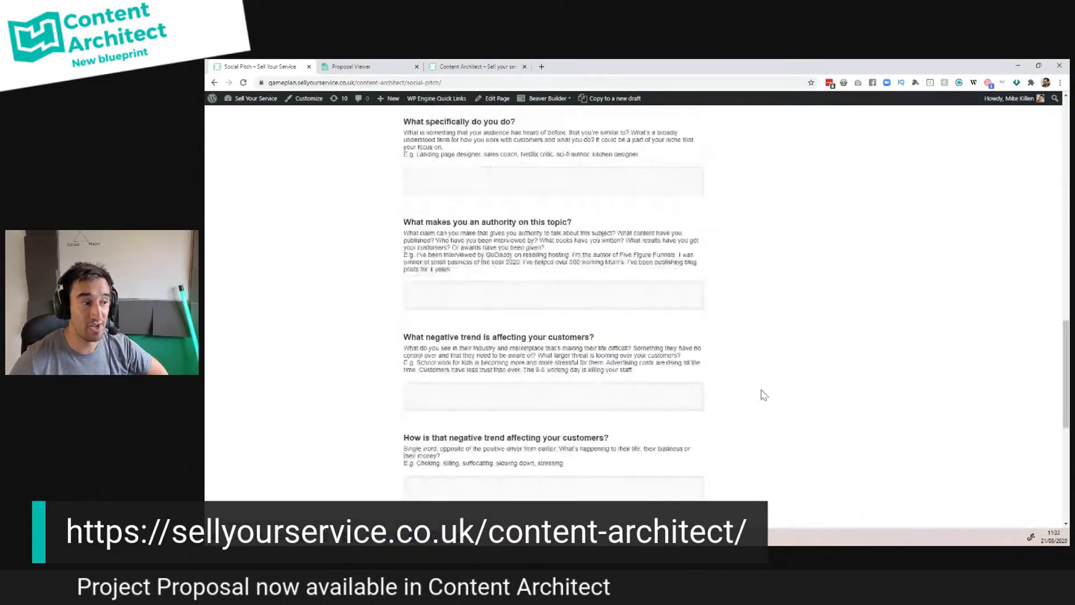
scroll(750, 380, "up", 20)
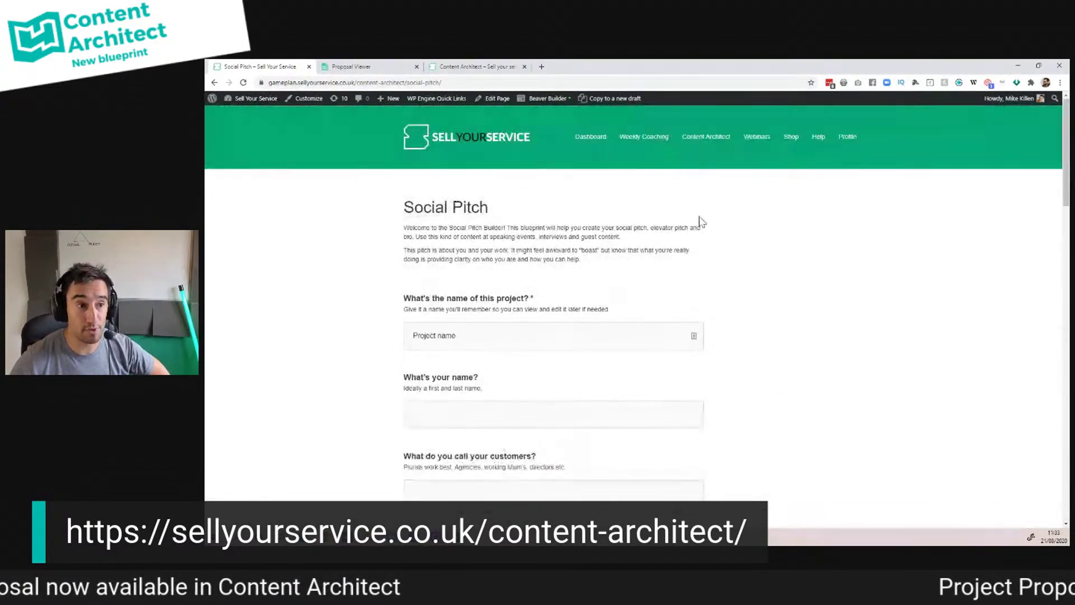
key("alt+Left")
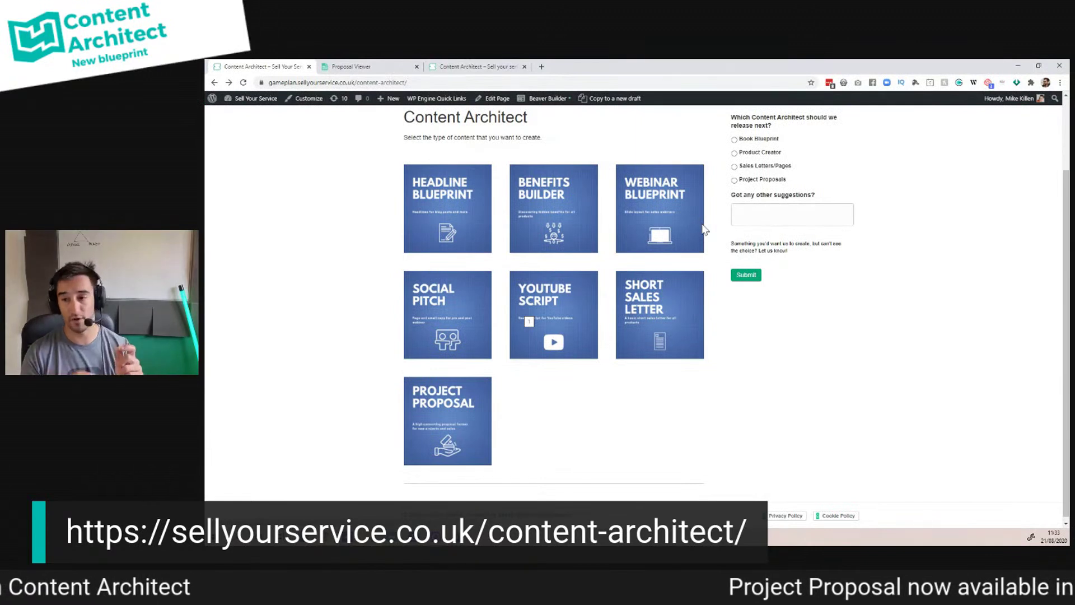